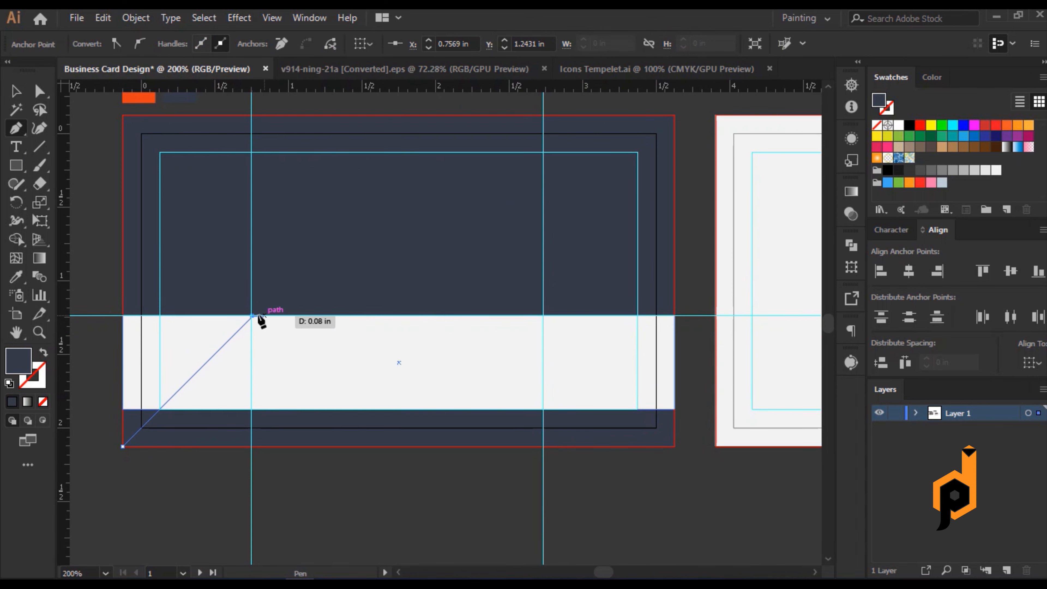
Complete the trapezoid path with the Pen tool, along the band's upper edge between the vertical guides and down to the card's bottom corners.
click(543, 316)
click(673, 446)
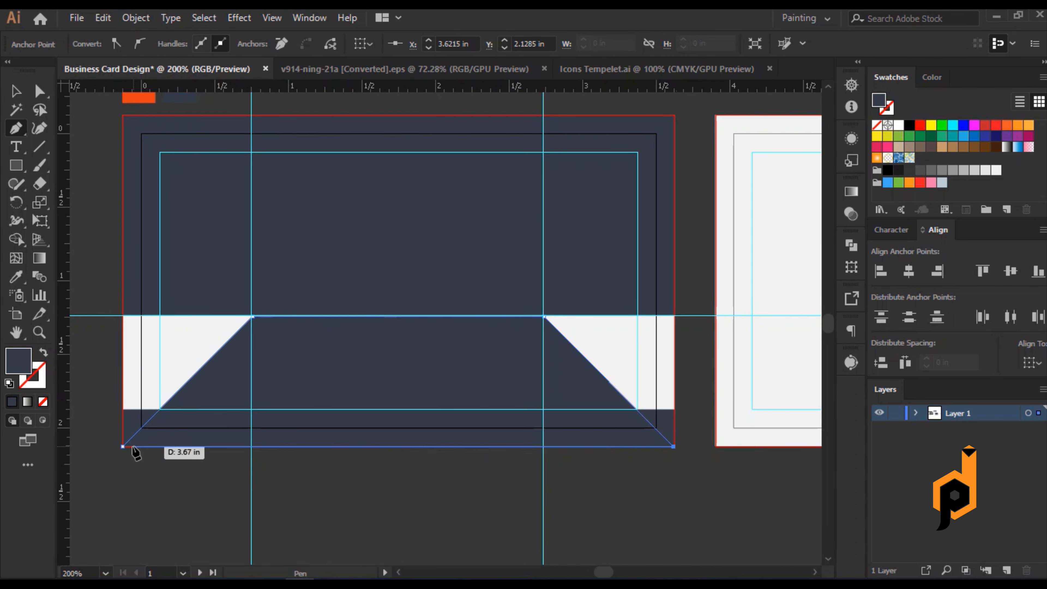
click(123, 446)
Fill the trapezoid with the orange sampled from the colour square above the card, and deselect it.
key(v)
scroll(106, 178, up, 1)
click(17, 278)
click(139, 124)
key(v)
key(ctrl+shift+a)
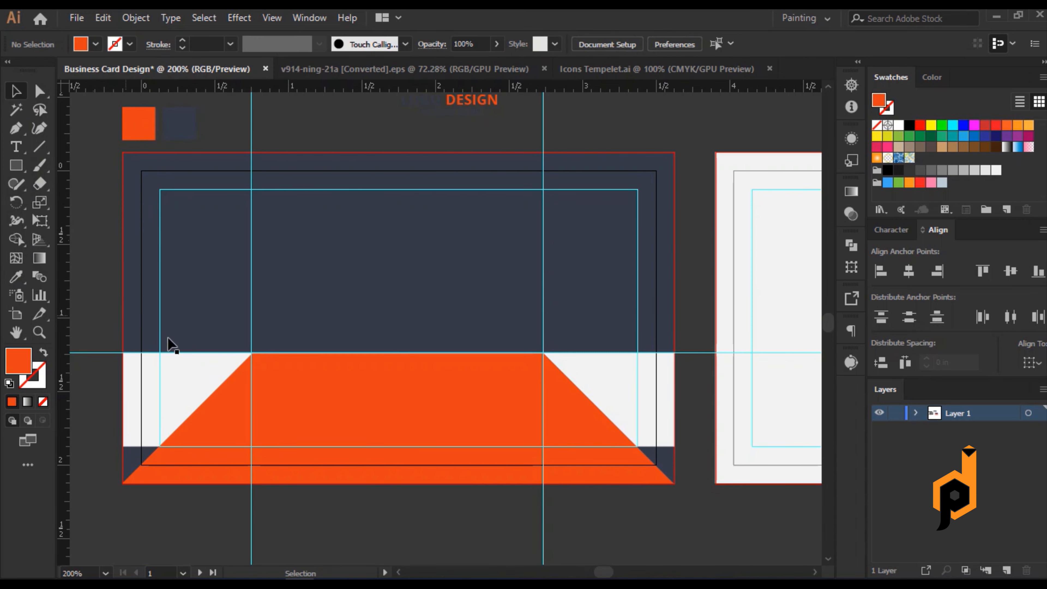
Try to send the orange trapezoid one level back behind the white band.
click(357, 424)
click(402, 493)
click(406, 431)
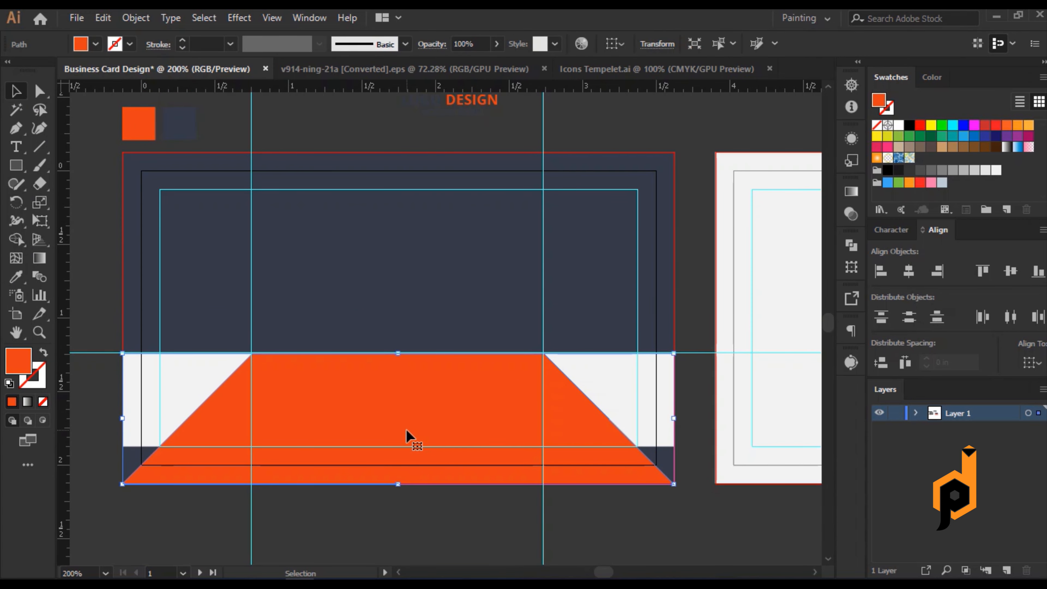
key(ctrl+bracketleft)
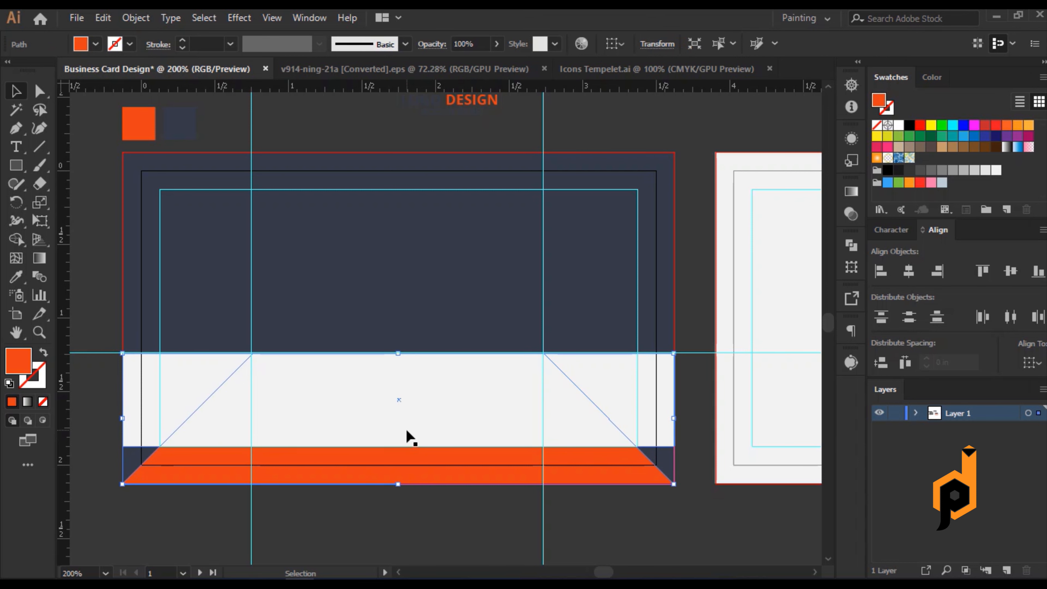
key(ctrl+bracketright)
Raise the trapezoid's two upper anchor points together so its top edge sits slightly above the white band.
scroll(256, 342, up, 4)
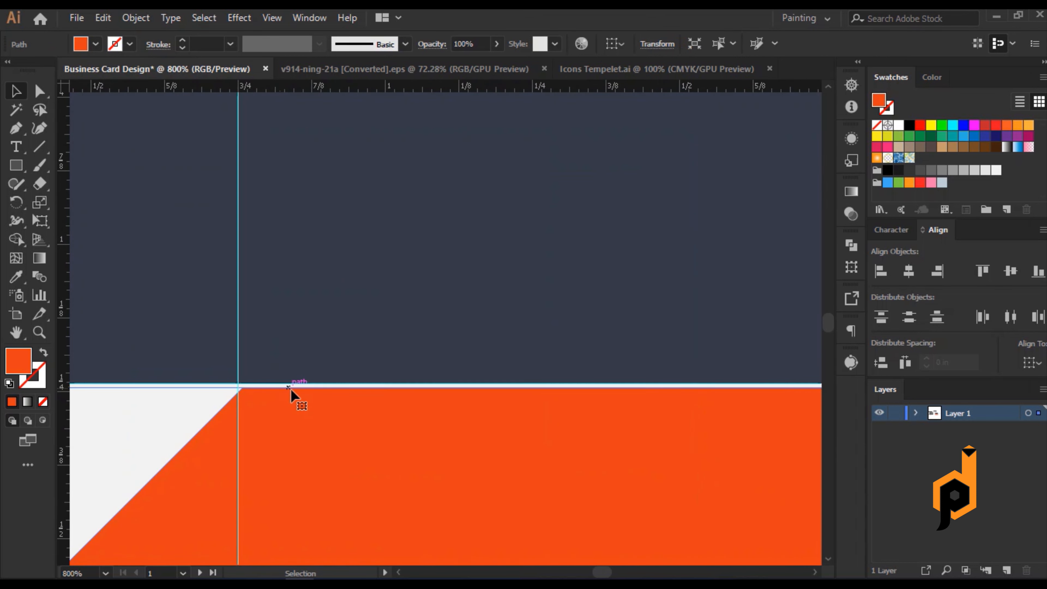
scroll(299, 373, down, 2)
click(42, 93)
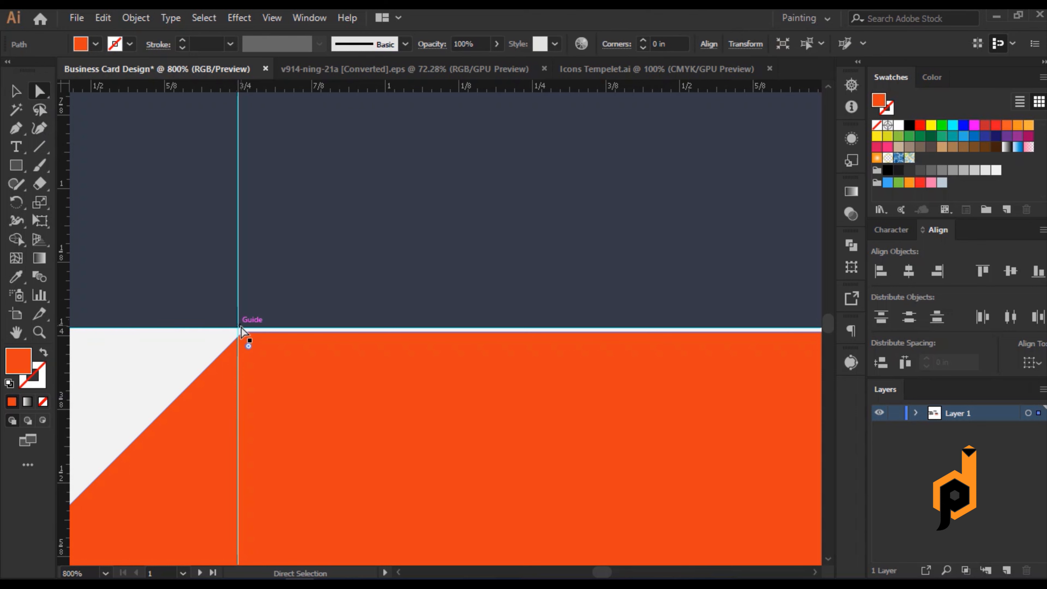
click(239, 330)
scroll(248, 334, down, 4)
scroll(564, 353, up, 3)
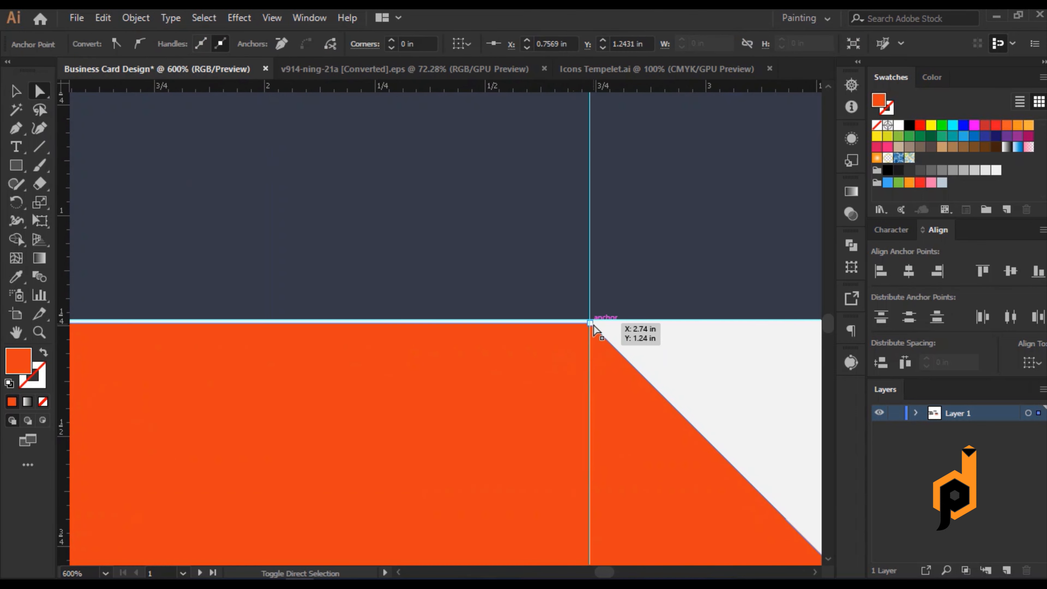
shift+click(572, 343)
key(Up)
key(Up)
key(Up)
key(Up)
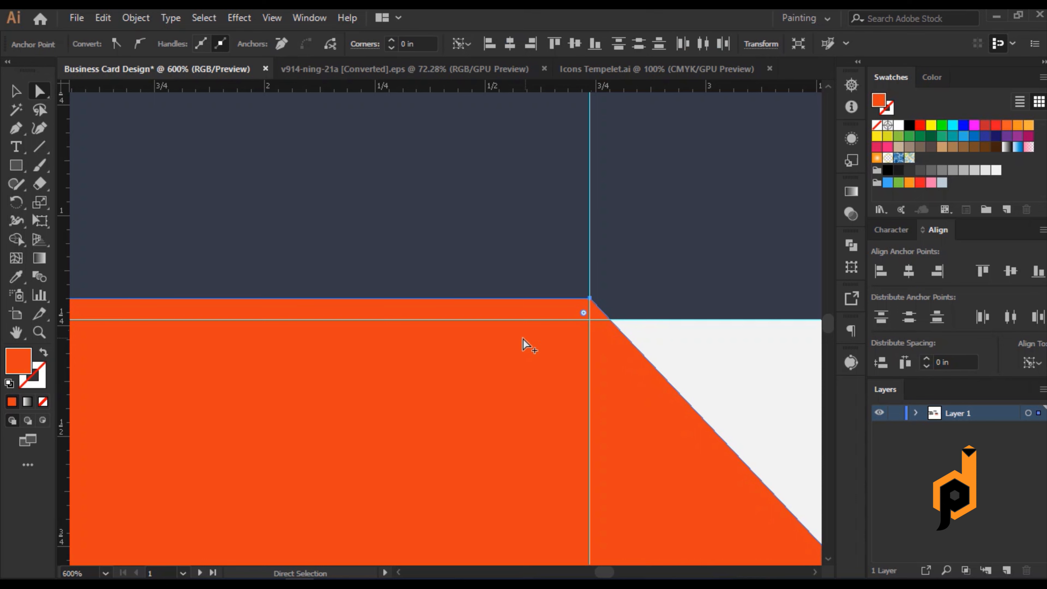
Send the orange trapezoid one level back, behind the white band.
scroll(509, 341, down, 3)
click(16, 91)
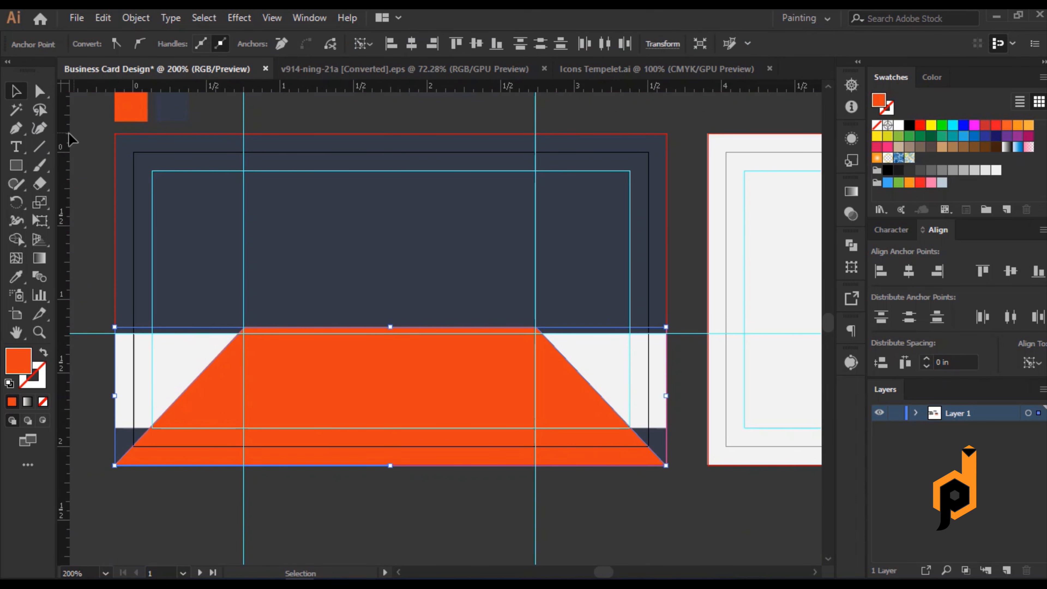
key(ctrl+bracketleft)
Draw an orange rectangle between the vertical guides, from the trapezoid's top edge onto the white band, and fit its ends to the guides.
scroll(266, 351, up, 2)
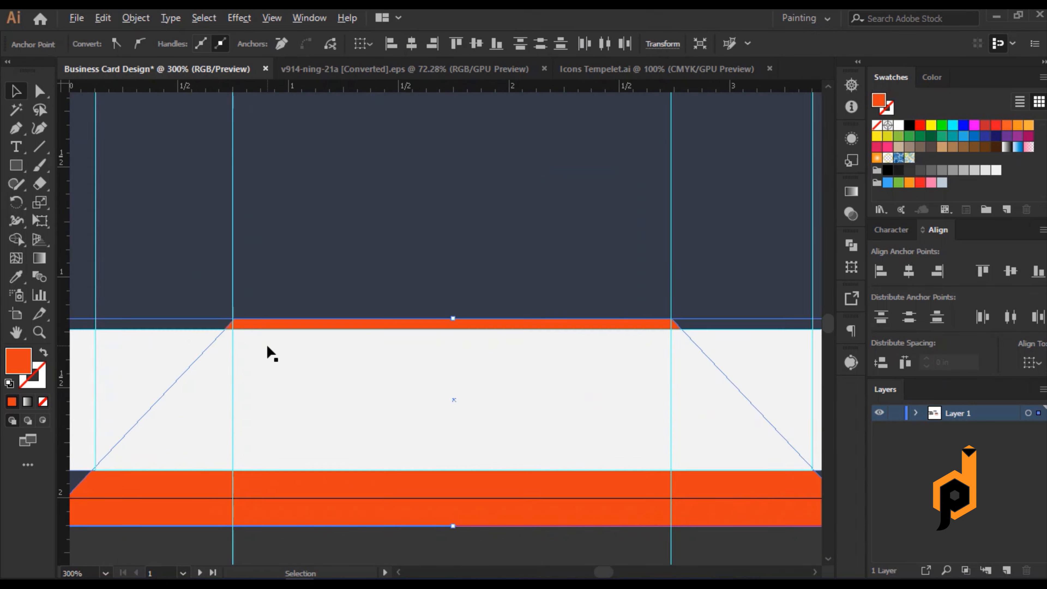
click(17, 169)
scroll(267, 345, down, 1)
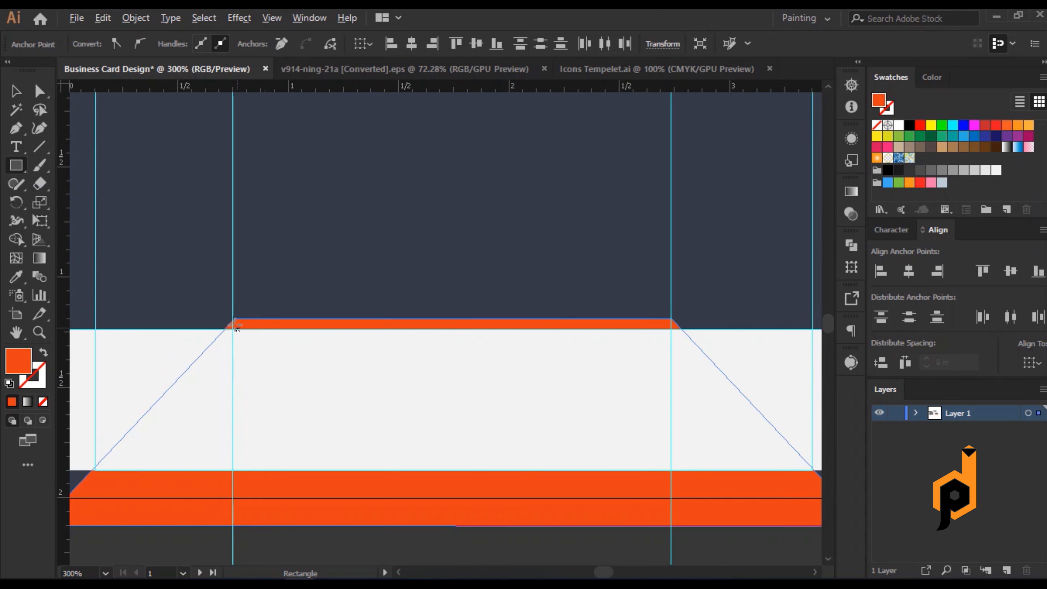
drag(236, 320, 672, 363)
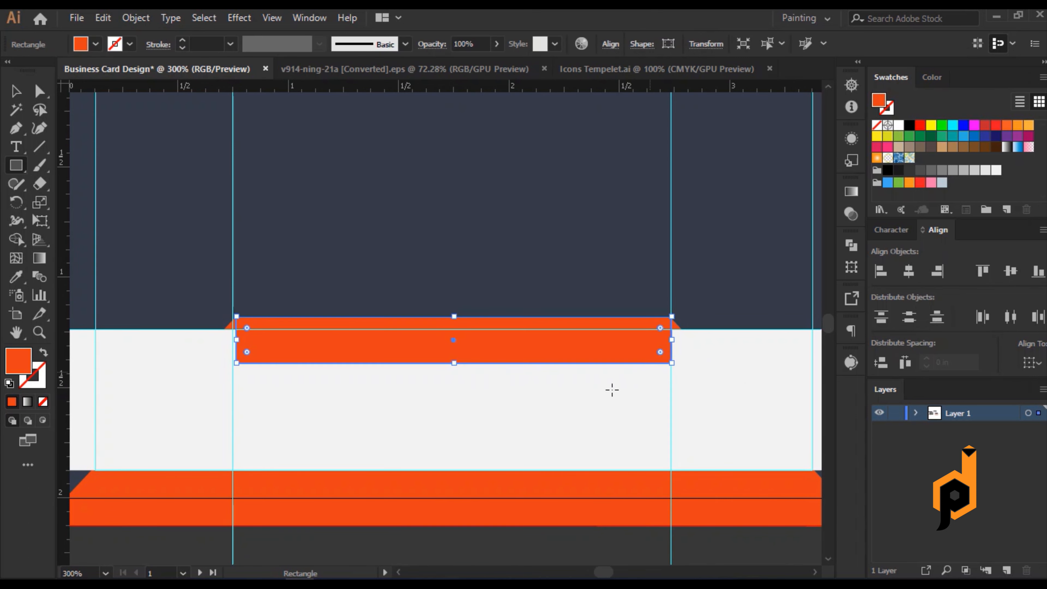
scroll(243, 340, up, 2)
drag(232, 341, 230, 341)
drag(535, 433, 274, 420)
scroll(579, 305, up, 3)
Remove the two vertical guides that cross the whole card.
scroll(535, 332, down, 4)
scroll(451, 404, down, 3)
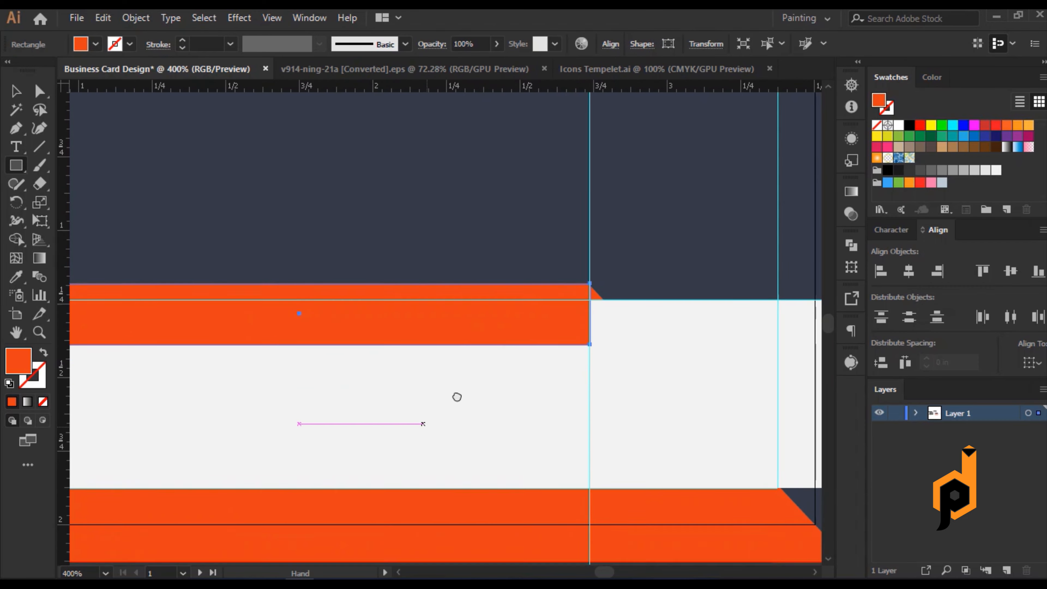
key(v)
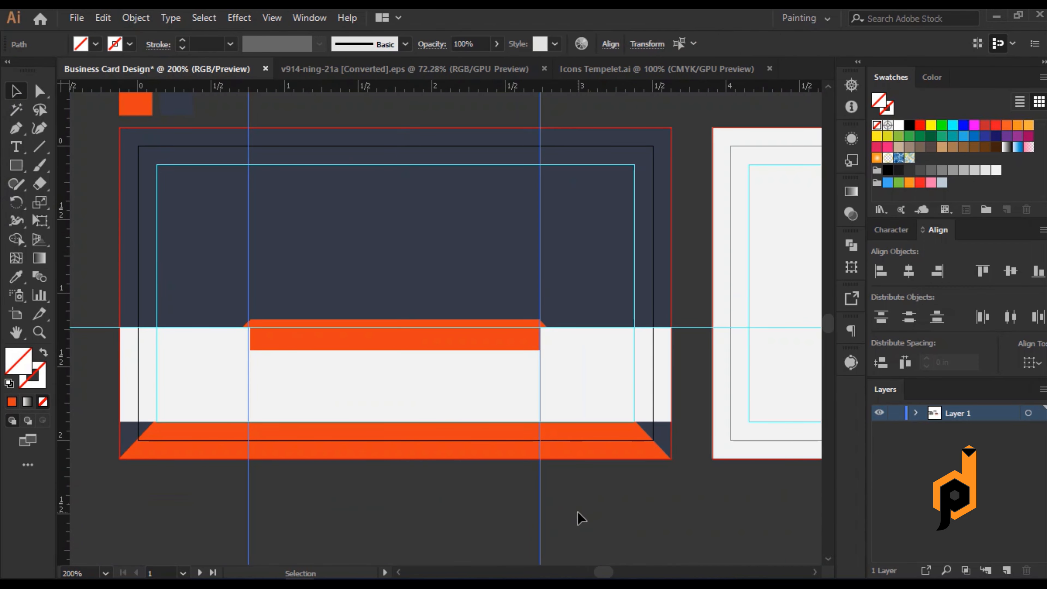
click(580, 517)
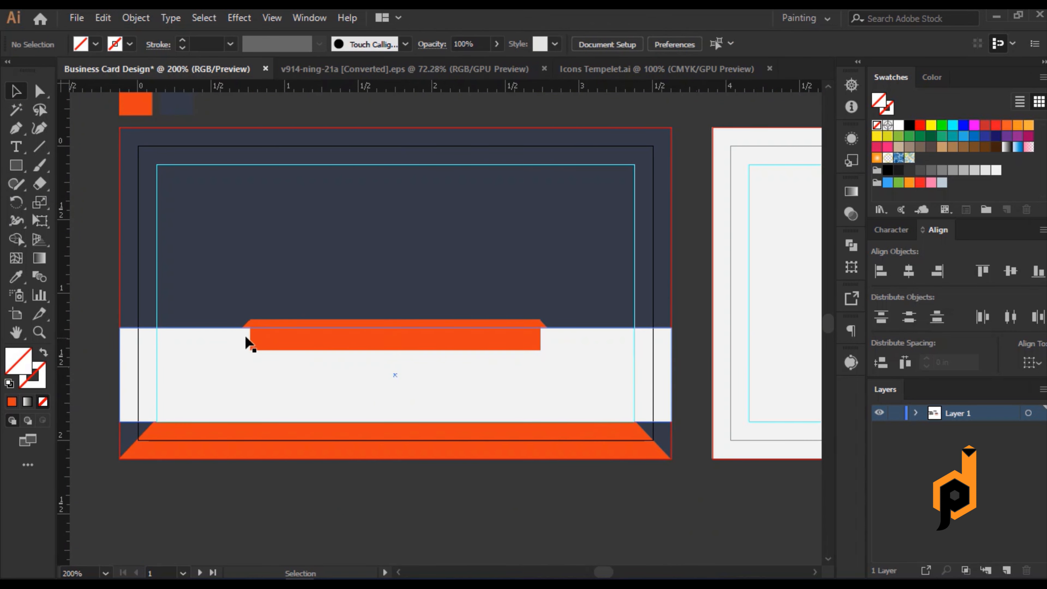
Split the overlapping orange rectangle and trapezoid into separate regions with the Shape Builder.
scroll(248, 340, up, 2)
click(269, 334)
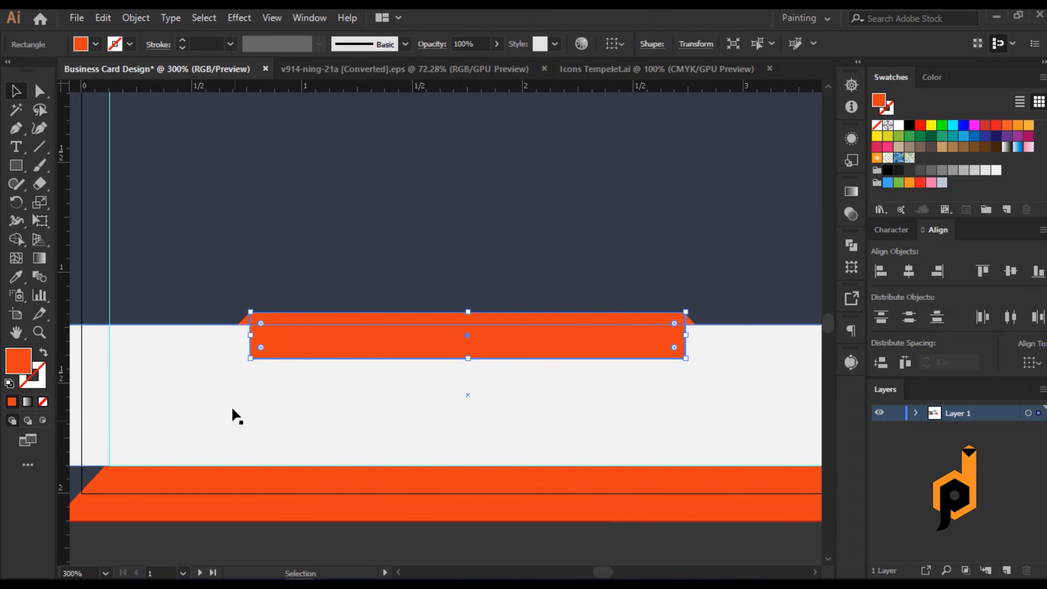
shift+click(287, 510)
click(15, 239)
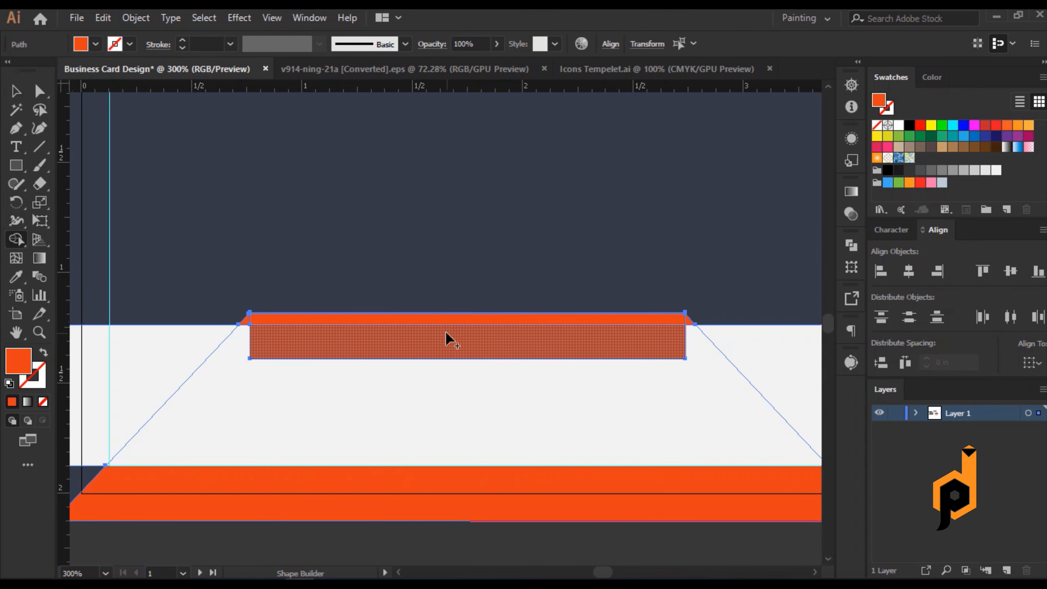
click(16, 91)
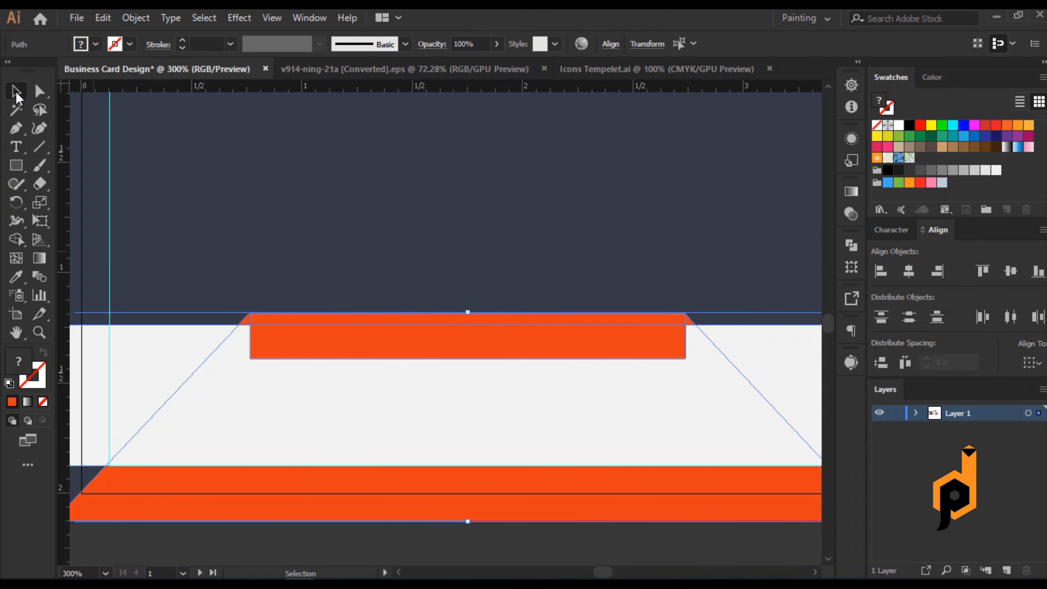
Recolour the small fold triangle at the orange tab's left end with a darker red-orange.
click(229, 307)
click(247, 326)
key(a)
click(246, 320)
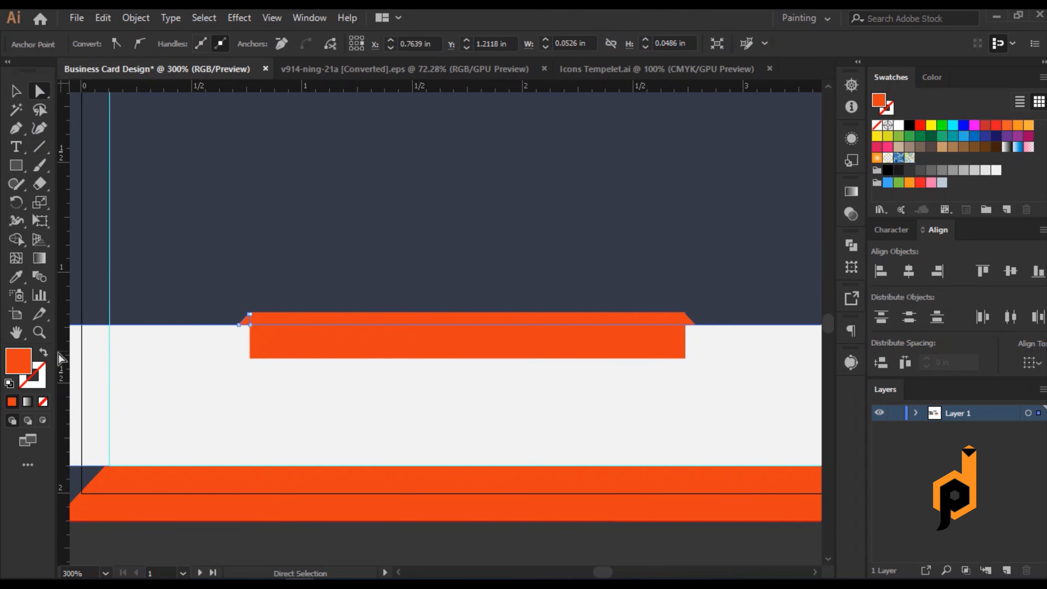
double_click(32, 367)
text(7c1905)
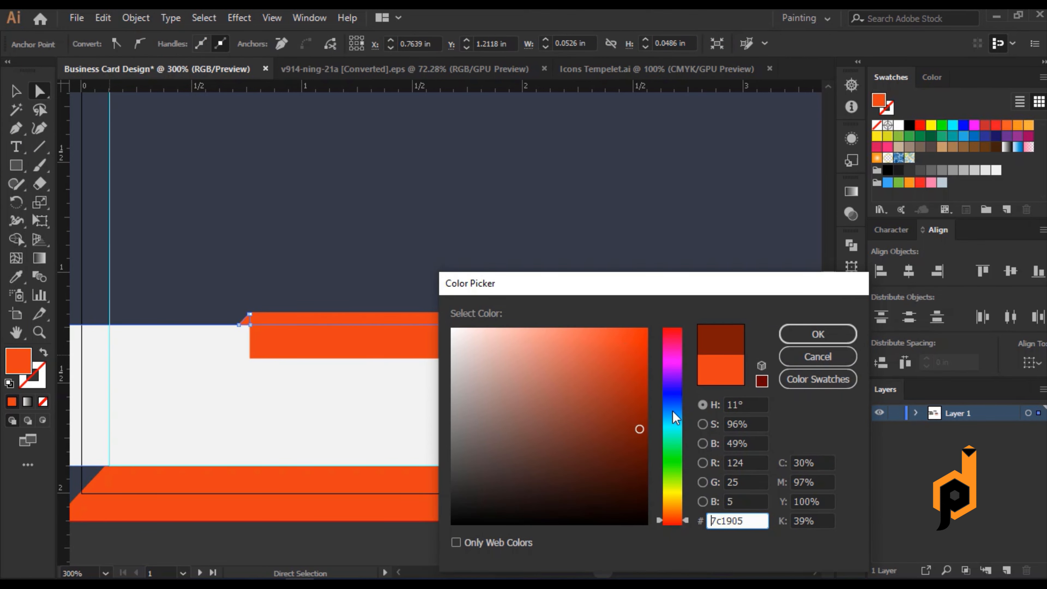
click(817, 333)
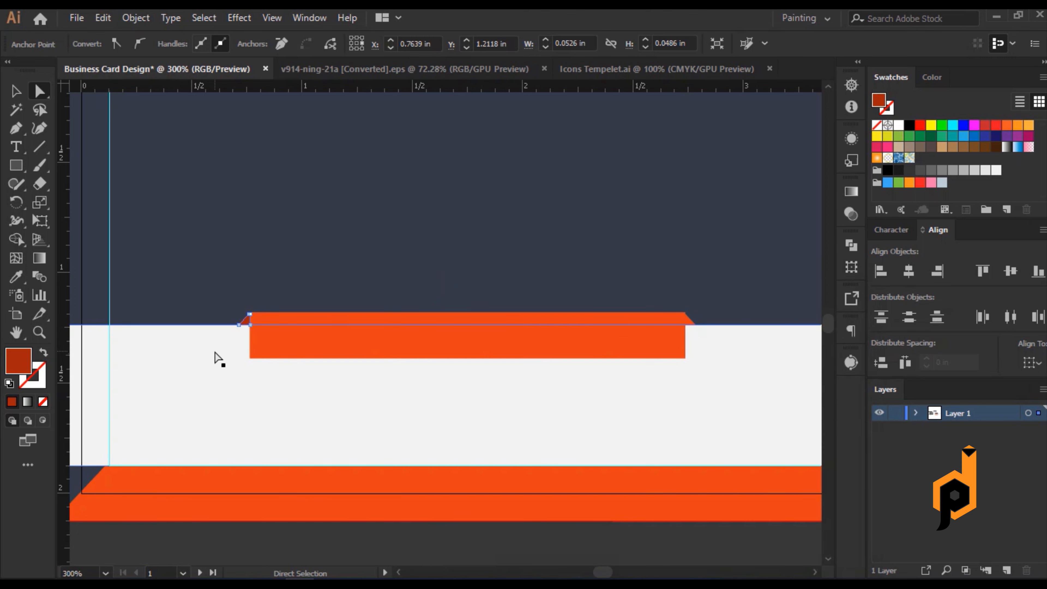
Apply the left fold triangle's dark red-orange to the matching triangle at the tab's right end with the Eyedropper.
click(691, 322)
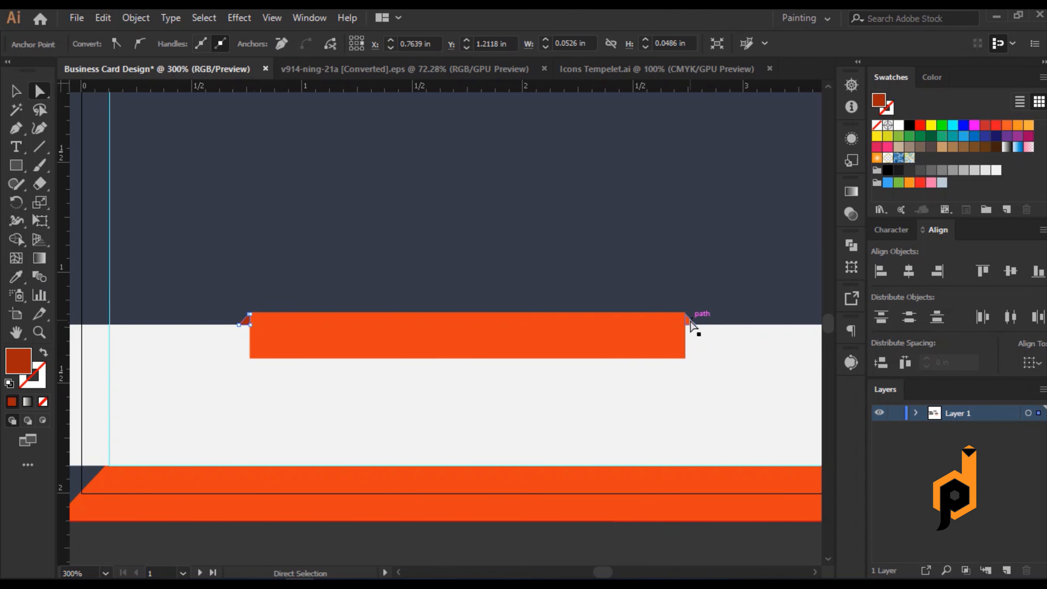
key(i)
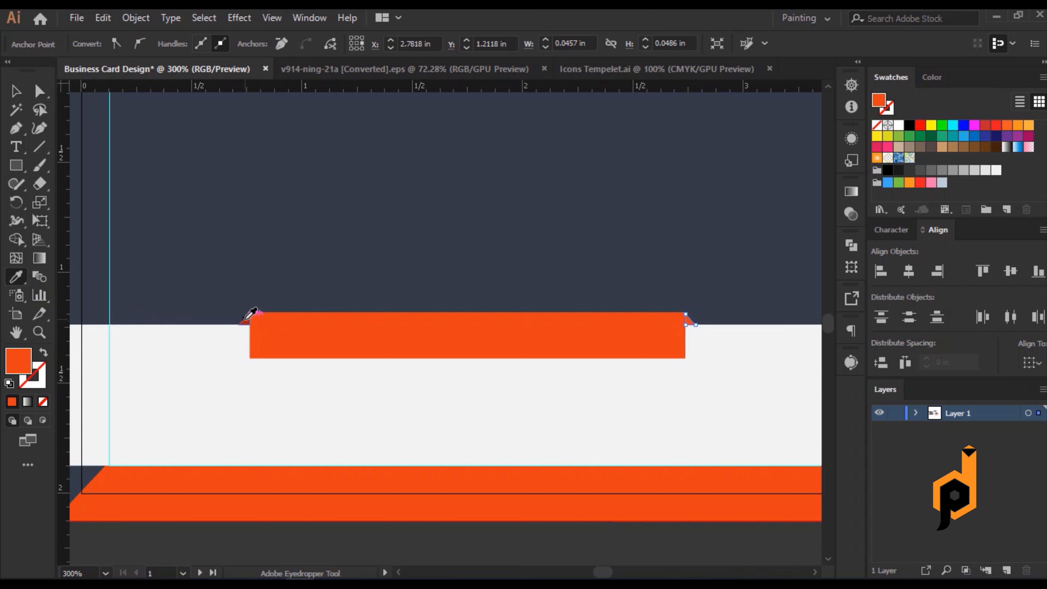
click(241, 323)
key(v)
click(203, 204)
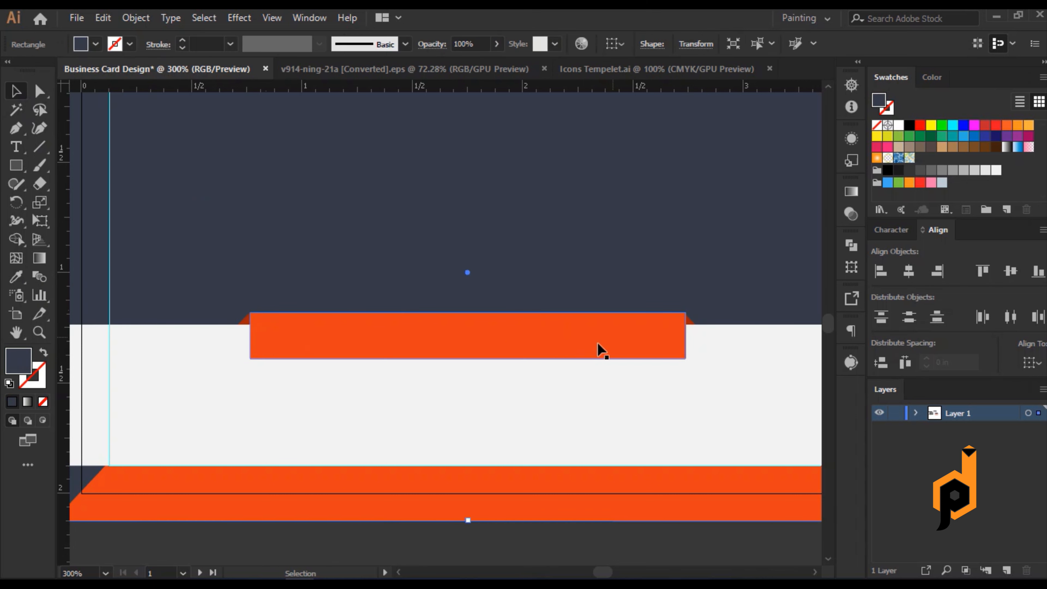
Round the two lower corners of the orange tab to a radius of about 0.08 in.
key(a)
click(251, 358)
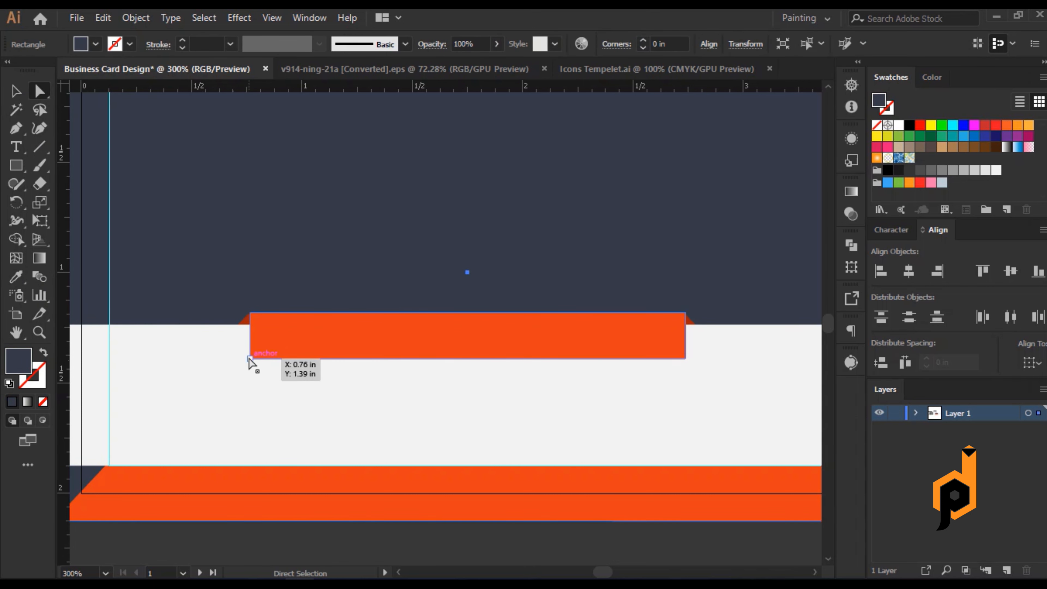
shift+click(685, 359)
drag(674, 346, 671, 349)
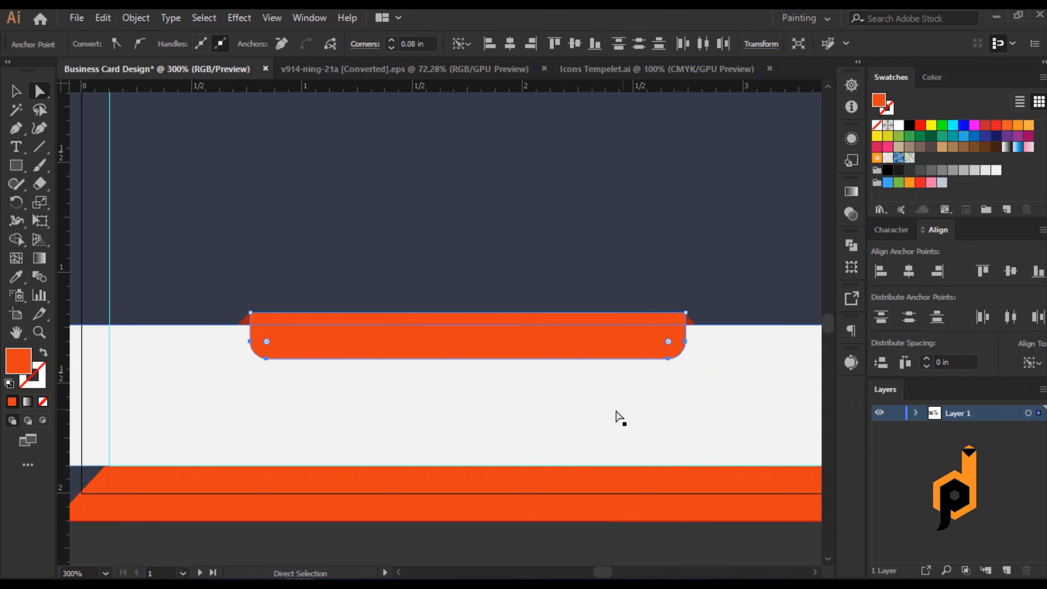
click(616, 418)
key(ctrl+minus)
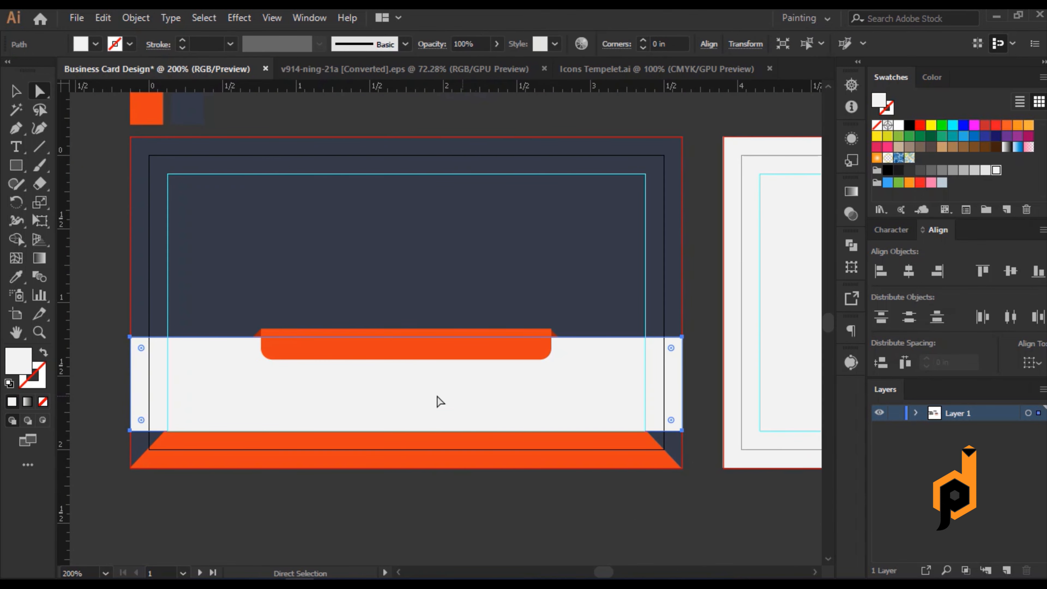
scroll(362, 474, up, 2)
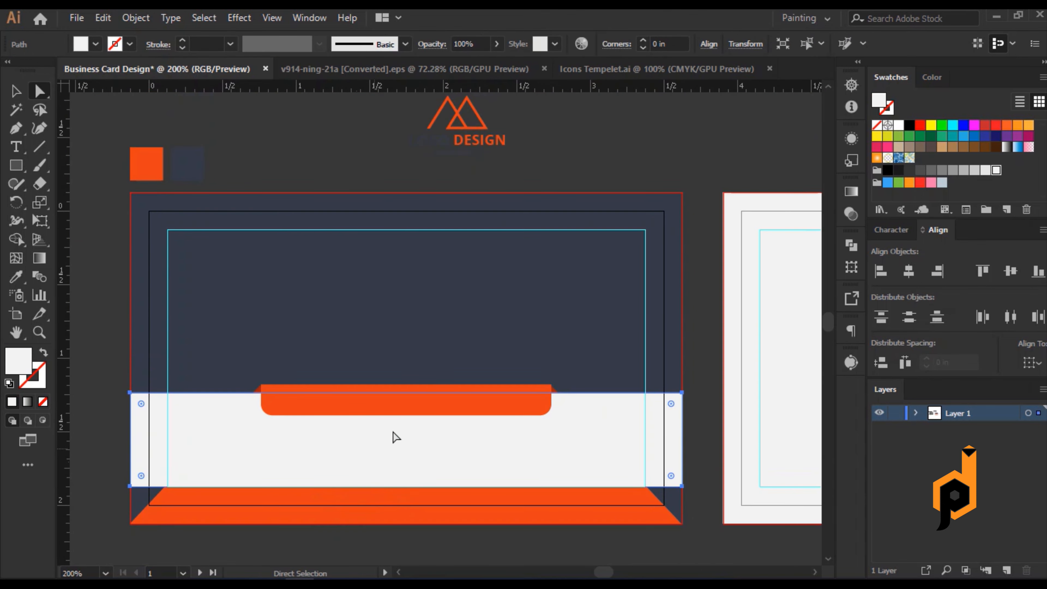
click(458, 129)
key(v)
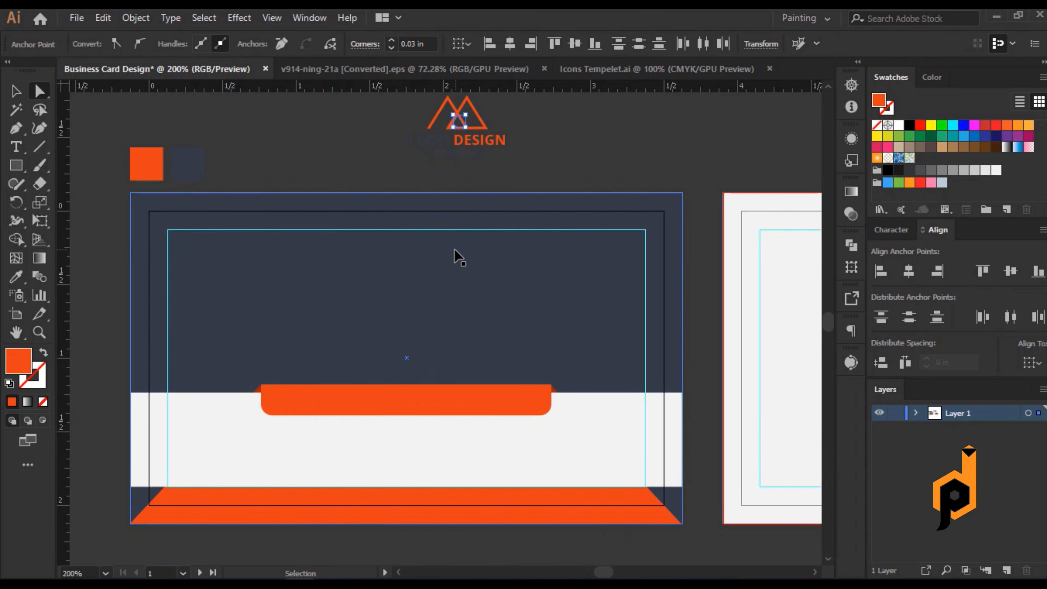
key(ctrl+shift+a)
key(ctrl+z)
key(ctrl+z)
key(ctrl+z)
key(ctrl+z)
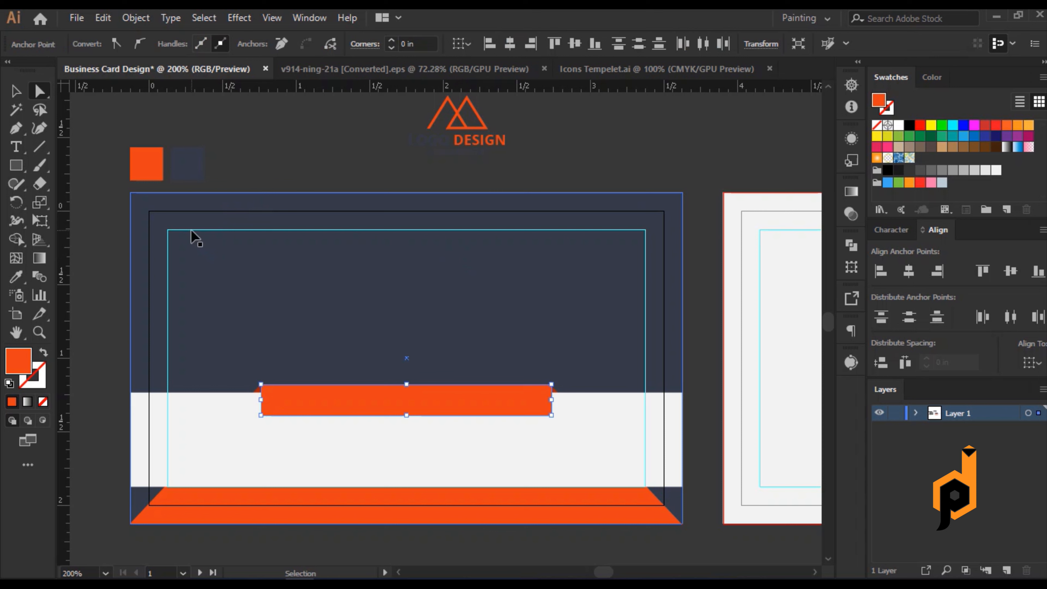
key(ctrl+shift+z)
Move the logo from above the card into the dark upper area over the orange tab.
key(v)
key(ctrl+shift+a)
drag(444, 133, 385, 303)
click(528, 328)
shift+click(445, 305)
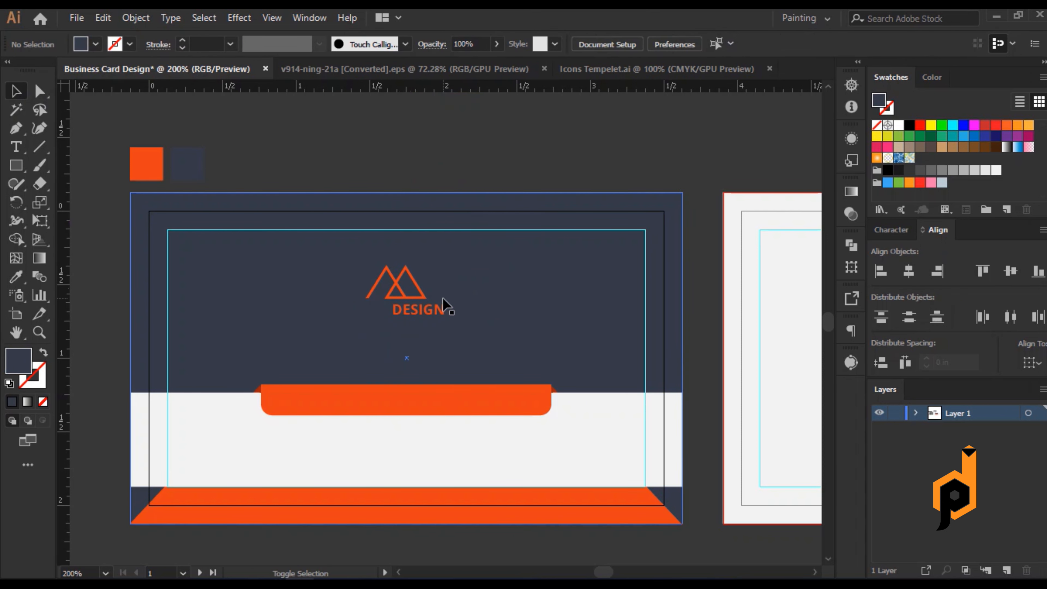
Centre the logo horizontally on the card's dark background using horizontal centre alignment.
click(420, 286)
shift+click(448, 250)
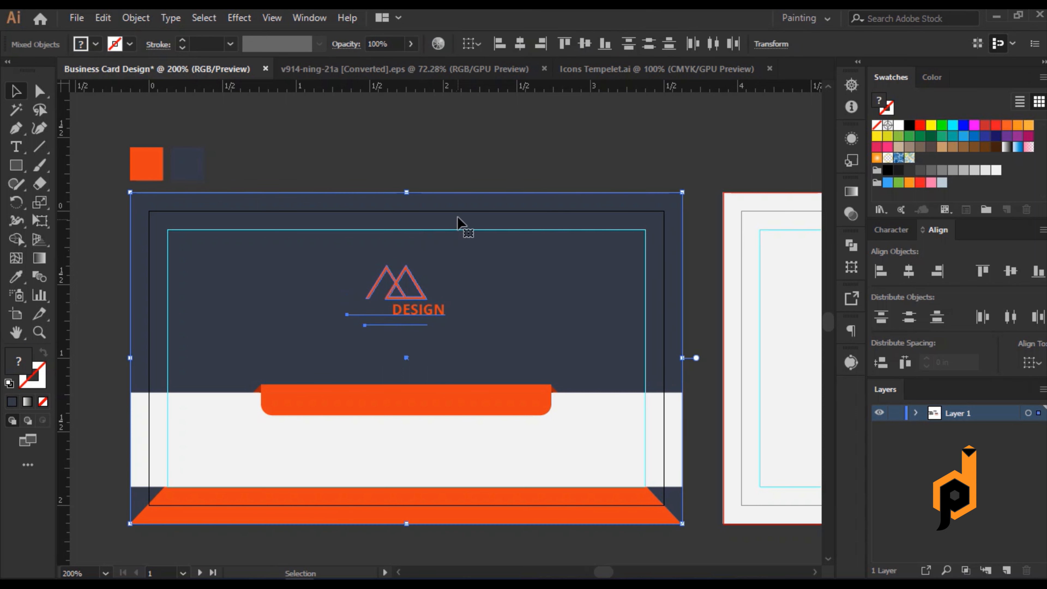
click(465, 266)
click(520, 44)
Enlarge the logo proportionally about its centre within the dark area.
click(536, 117)
click(435, 310)
drag(455, 326, 499, 341)
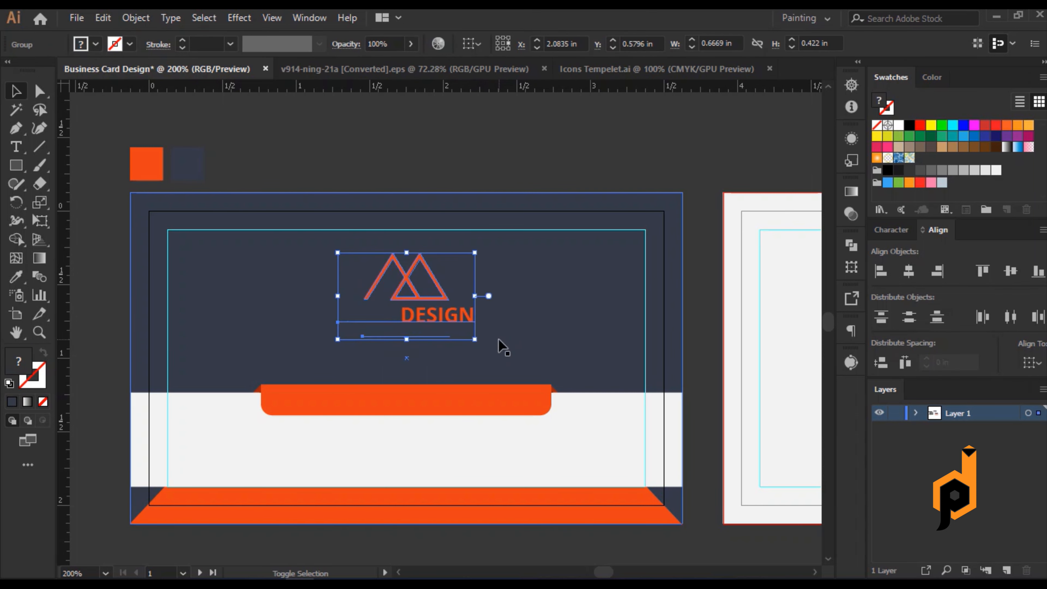
Recolour the word LOGO in the grouped logo with the Eyedropper, sampling the off-white of the card's band.
double_click(385, 317)
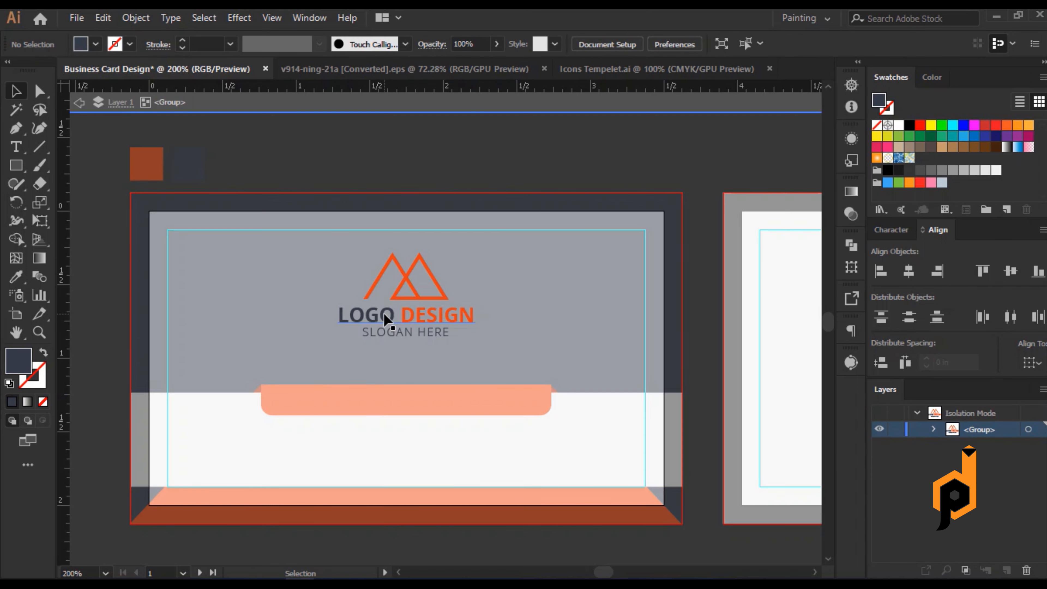
double_click(385, 318)
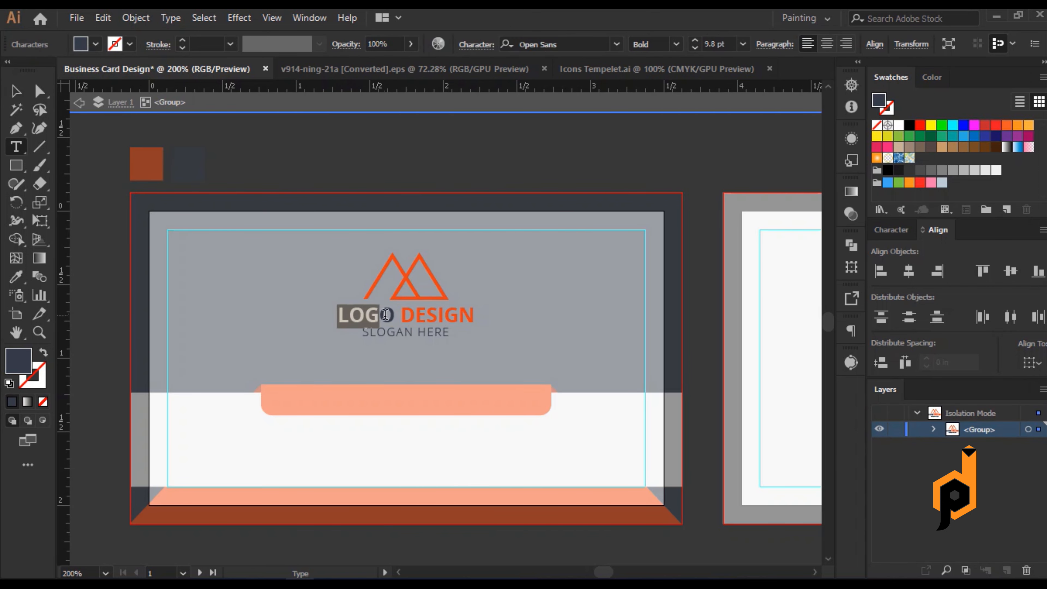
key(i)
click(197, 429)
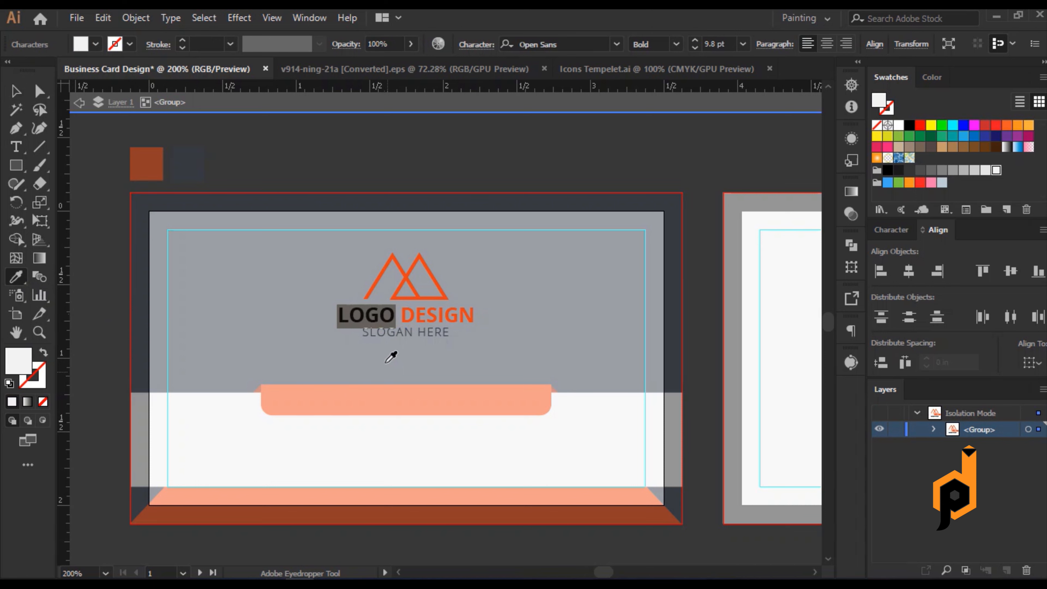
Recolour the SLOGAN HERE text to the same off-white as the band and leave the logo group's isolation mode.
click(15, 146)
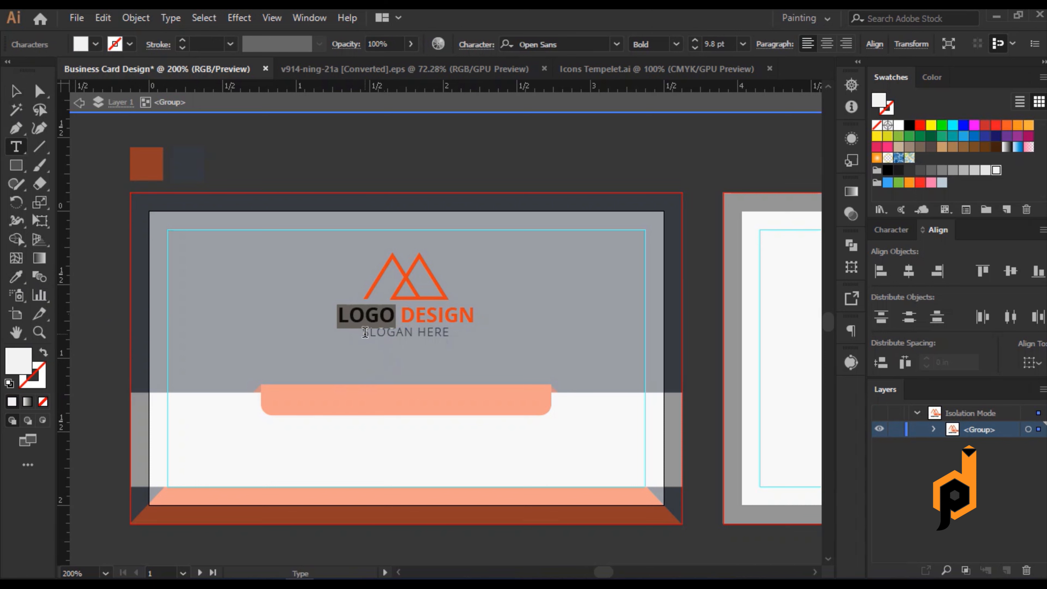
drag(363, 332, 450, 334)
key(i)
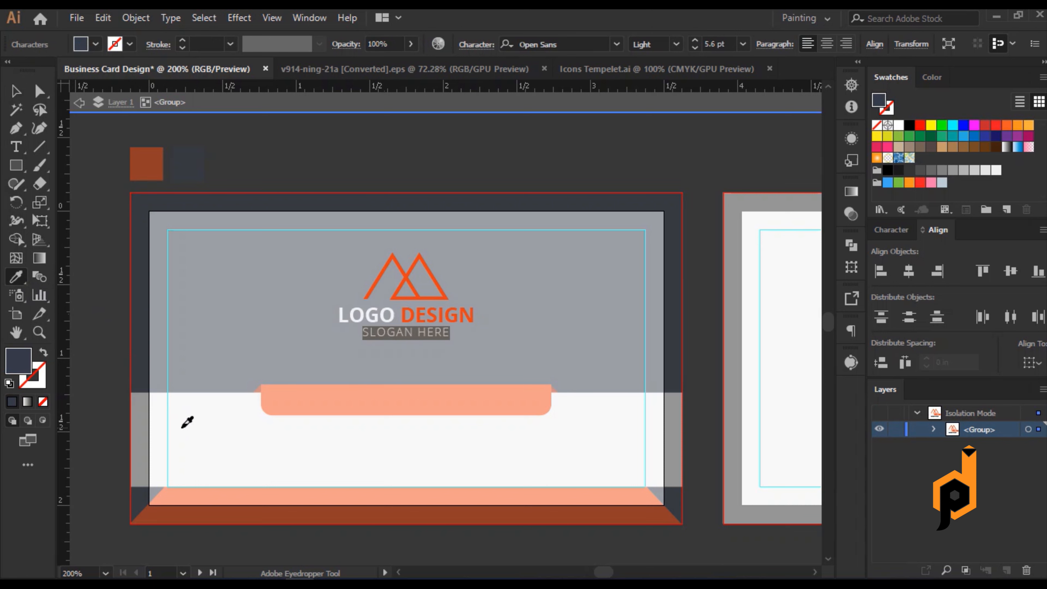
click(187, 421)
key(v)
click(215, 159)
double_click(255, 168)
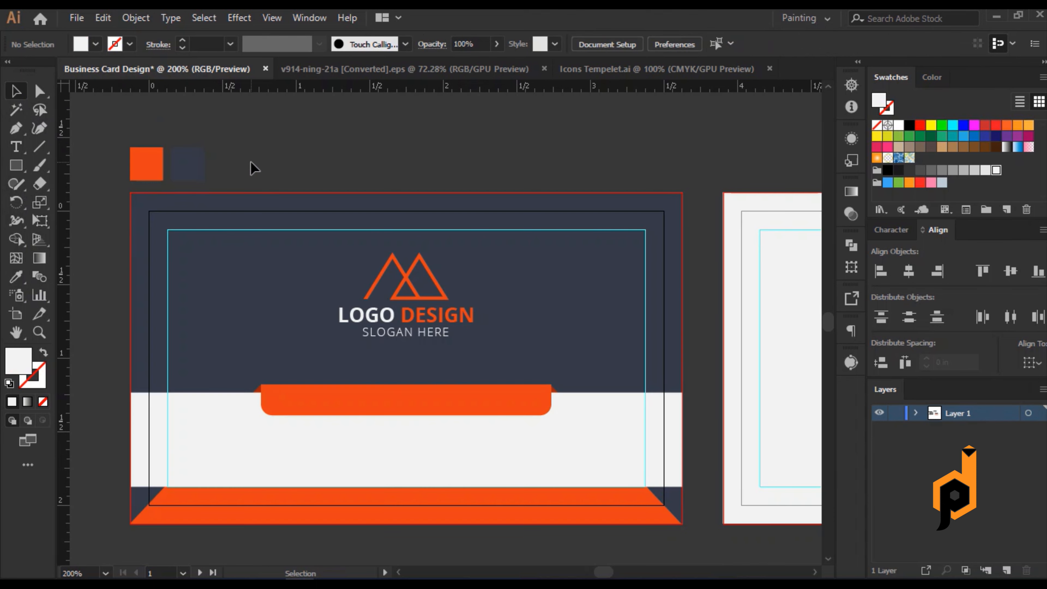
Align the recoloured logo to the horizontal centre of the dark background and nudge it slightly down.
scroll(269, 456, down, 2)
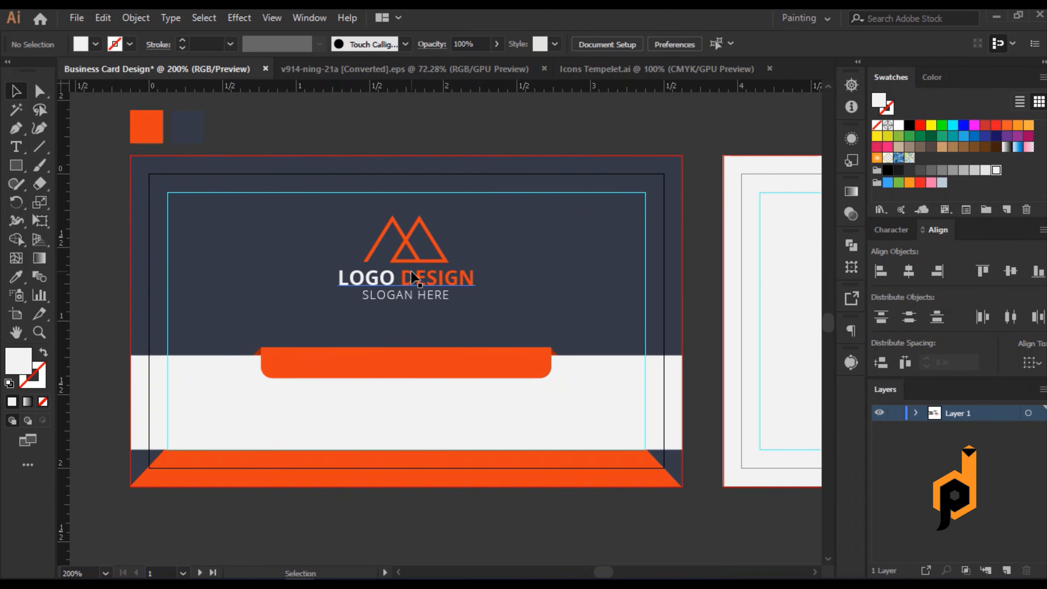
click(414, 277)
shift+click(533, 283)
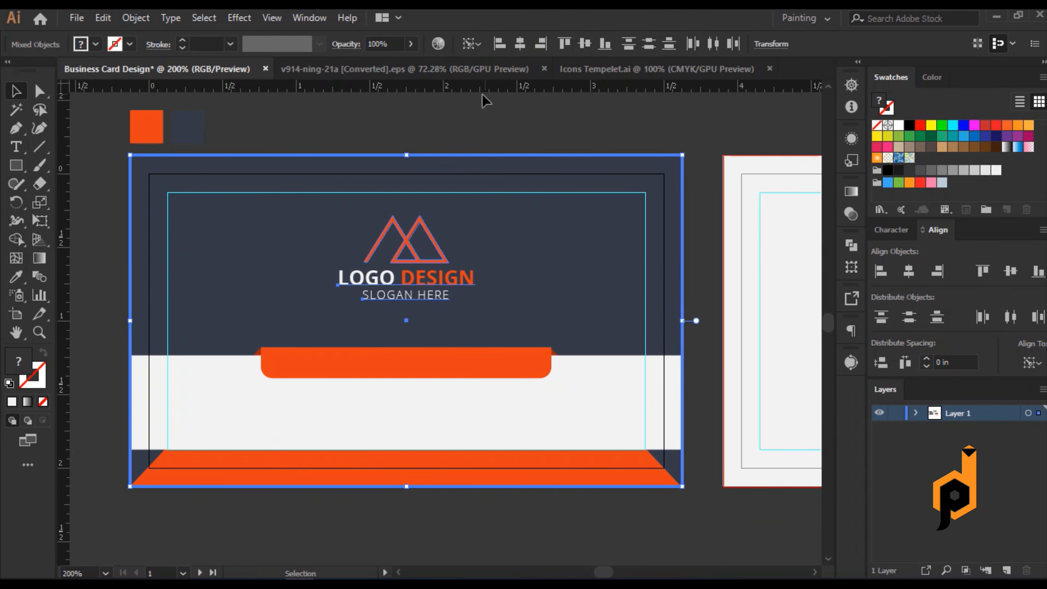
click(467, 140)
click(417, 266)
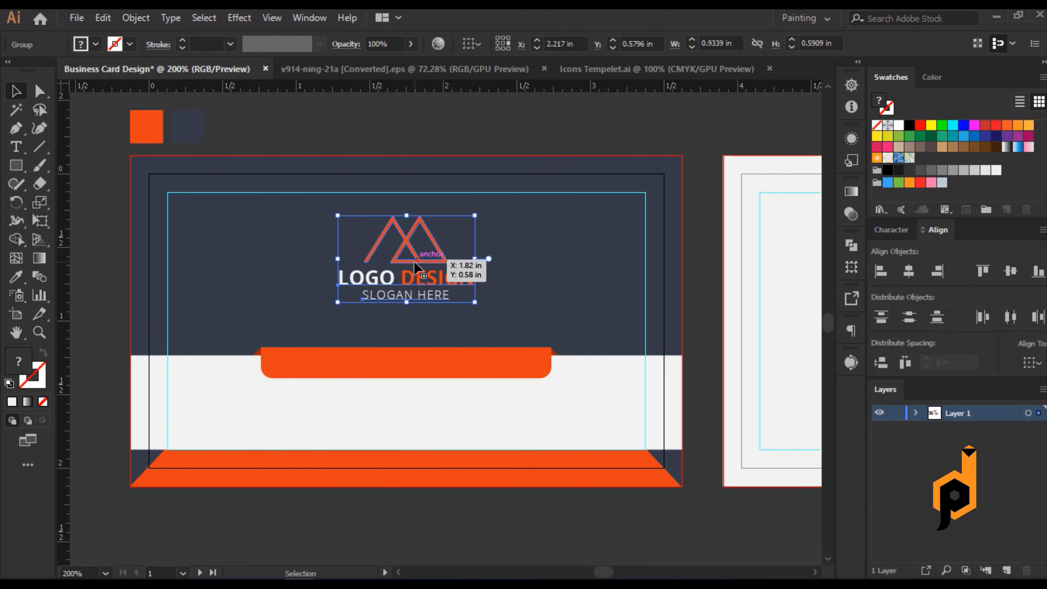
drag(414, 266, 415, 267)
click(423, 129)
Bring the YOUR NAME and WEB DESIGNER texts over from outside the artboard and place them across the card's upper edge.
scroll(390, 437, down, 2)
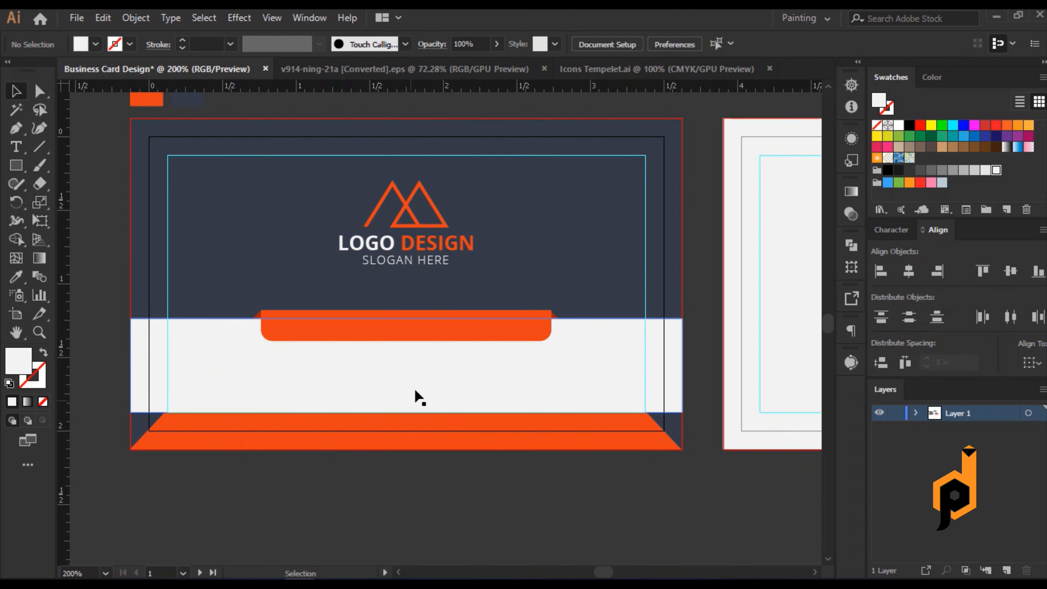
scroll(282, 357, down, 1)
drag(130, 191, 260, 401)
scroll(250, 342, down, 1)
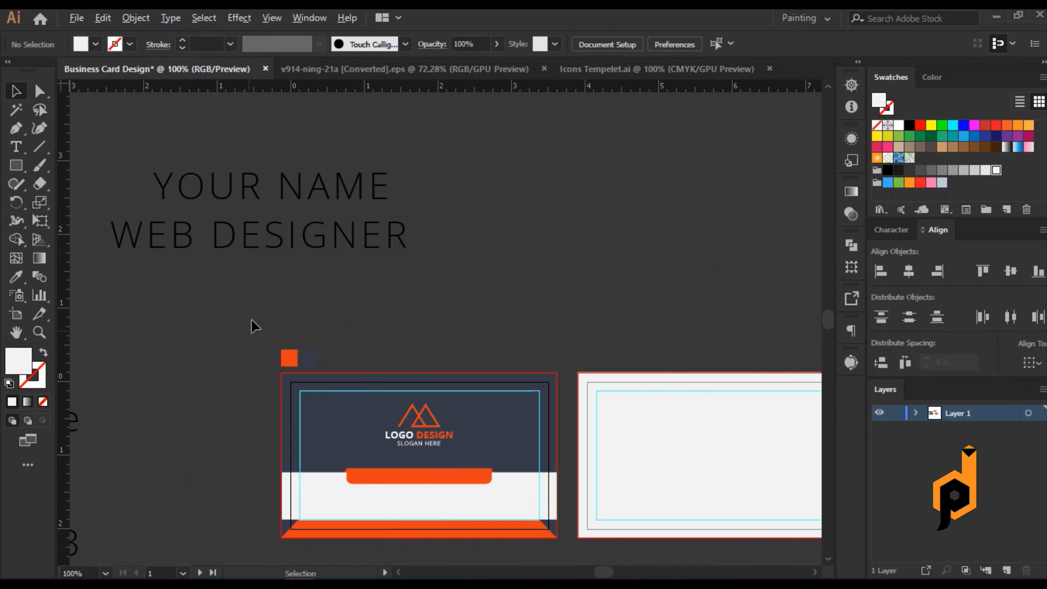
drag(215, 153, 325, 297)
drag(350, 311, 300, 240)
drag(273, 147, 420, 375)
scroll(390, 355, up, 3)
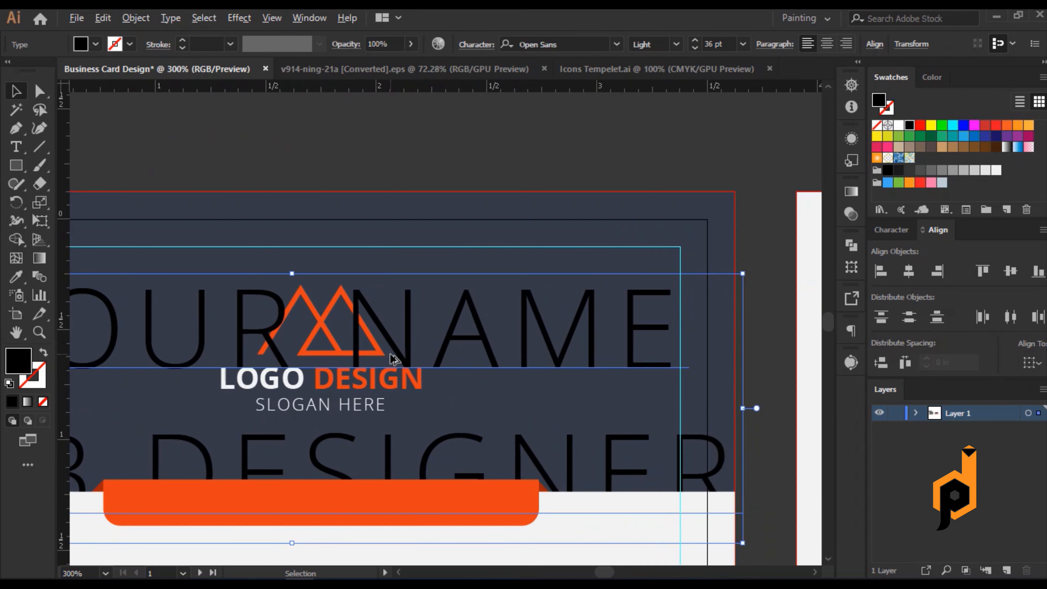
scroll(412, 339, down, 1)
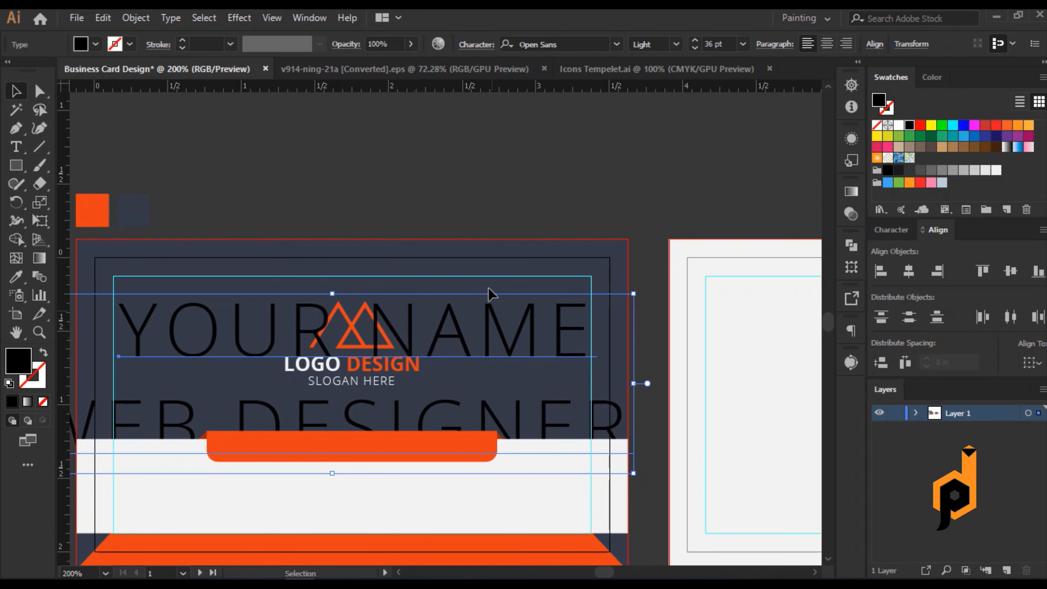
drag(489, 294, 627, 147)
click(640, 154)
Set the YOUR NAME text to 12 pt Bold and move it onto the orange tab, in front of the shape.
click(615, 150)
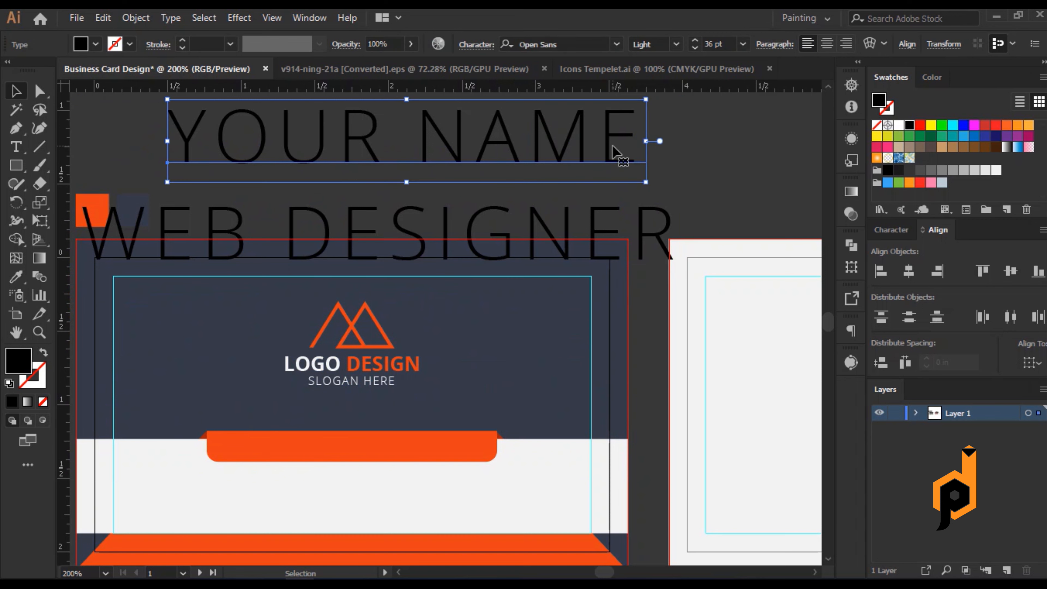
click(743, 44)
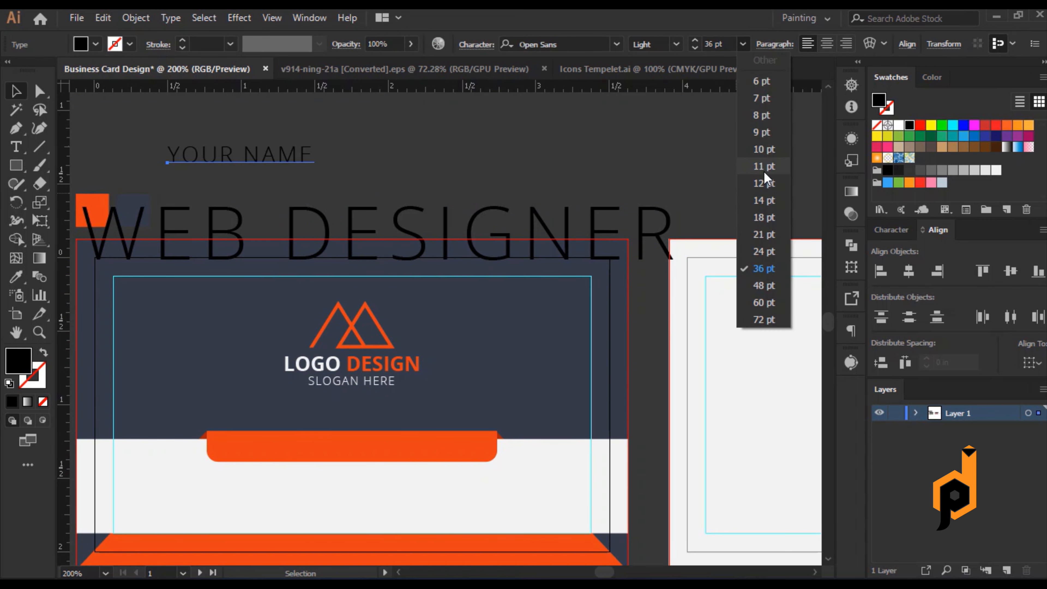
click(764, 182)
click(677, 45)
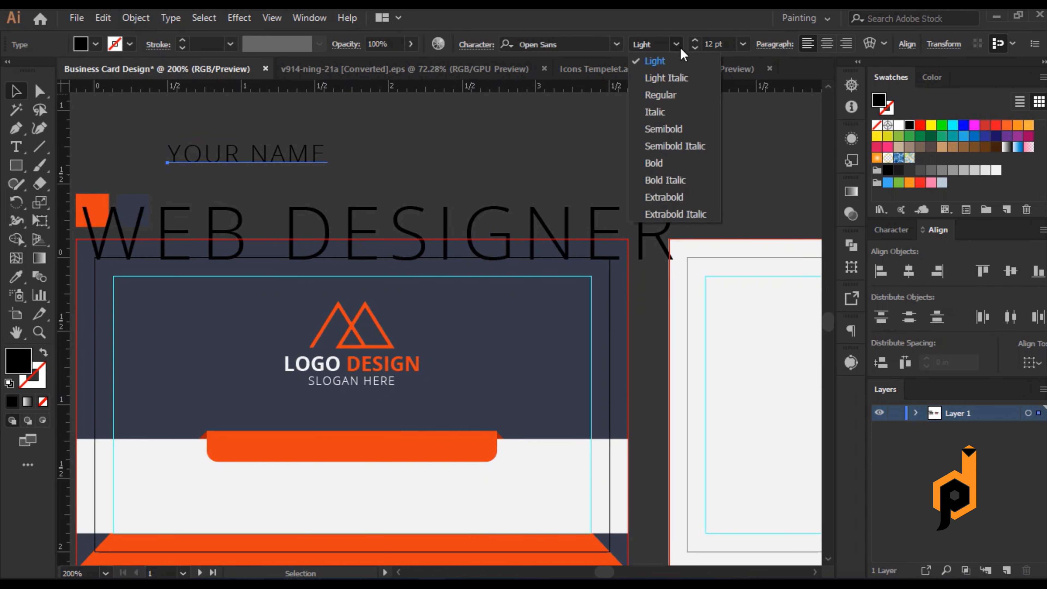
click(664, 159)
scroll(288, 185, down, 2)
drag(282, 104, 367, 389)
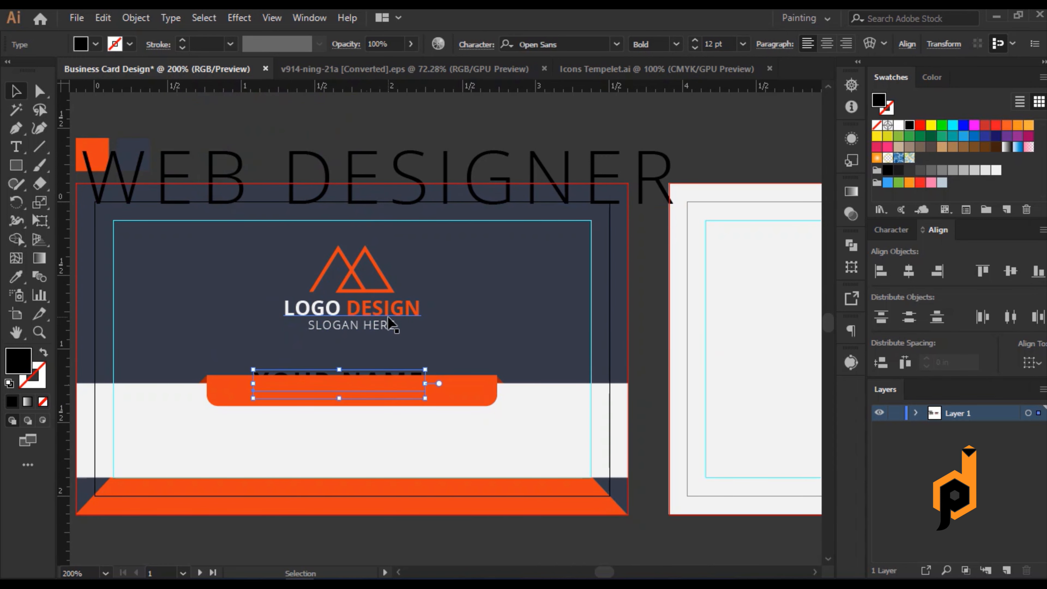
Set the WEB DESIGNER text to 7 pt and move it onto the orange tab by the name.
click(637, 169)
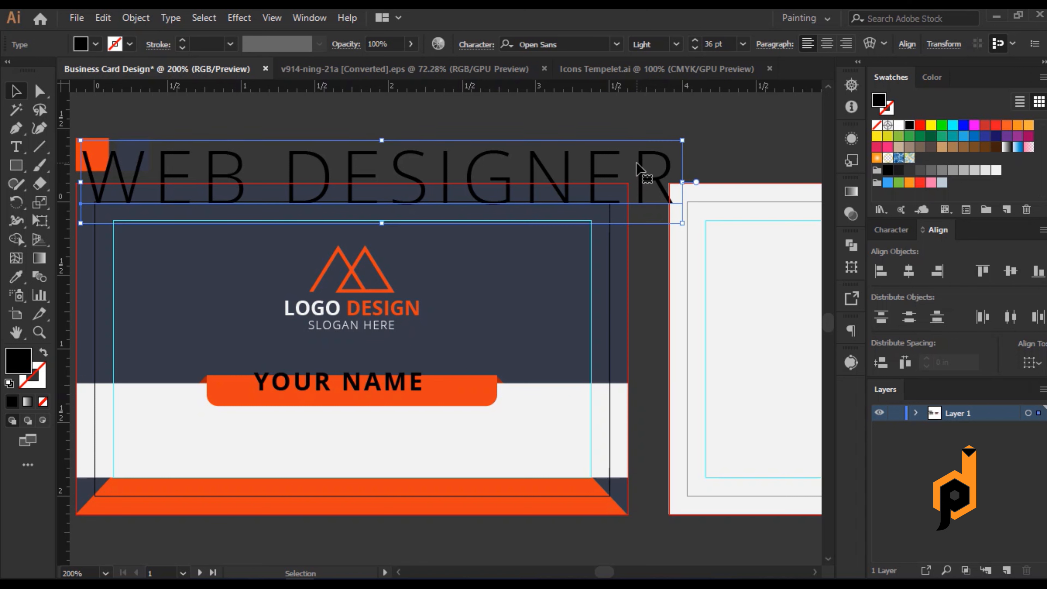
click(742, 44)
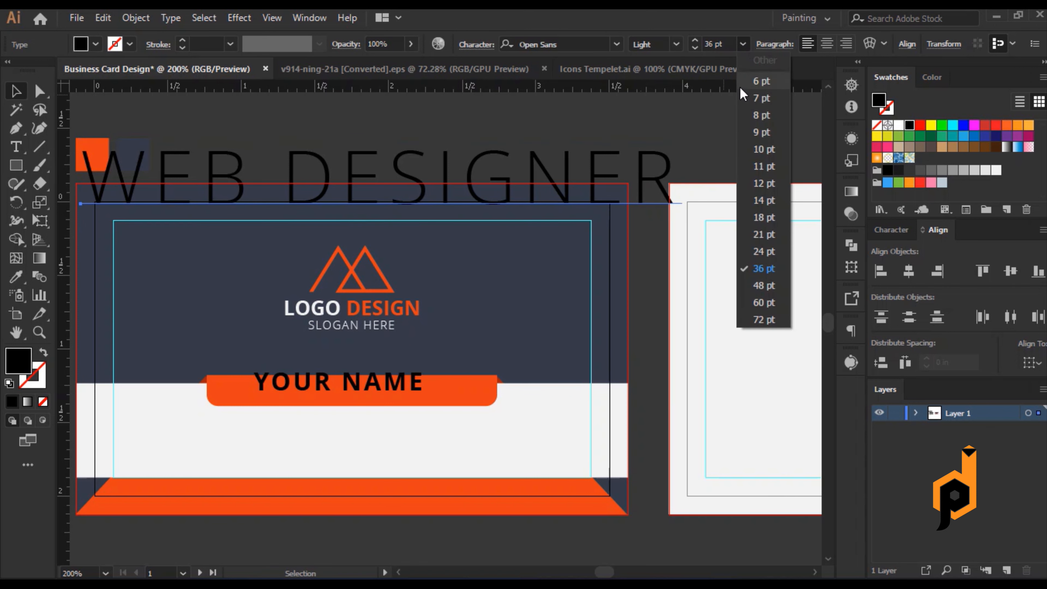
click(755, 99)
drag(173, 206, 399, 404)
scroll(365, 420, up, 3)
scroll(390, 364, up, 1)
Set YOUR NAME to 9 pt and centre WEB DESIGNER directly beneath it.
click(436, 295)
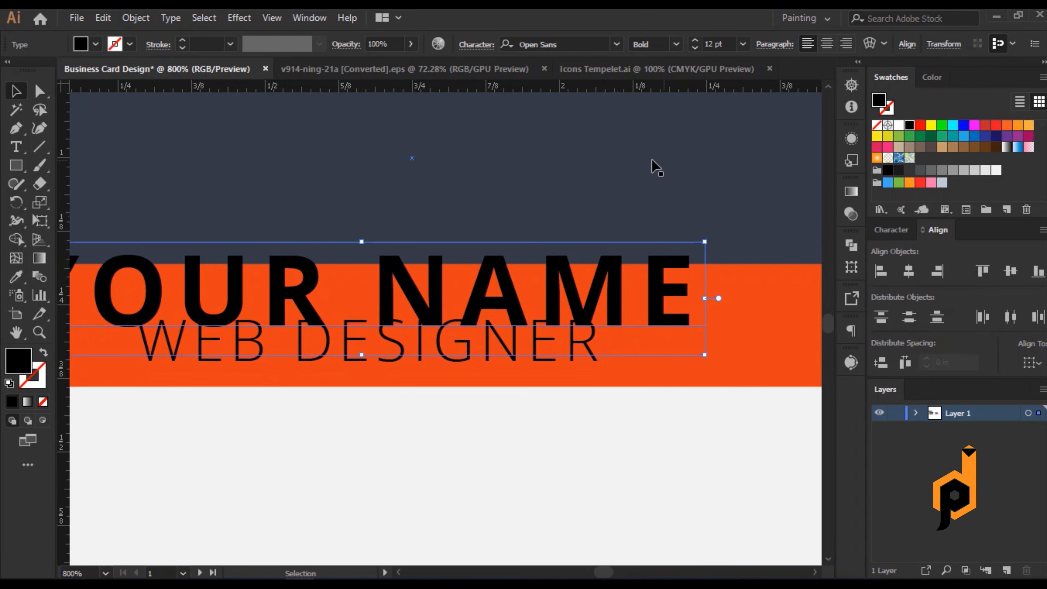
scroll(722, 46, down, 3)
drag(611, 207, 696, 174)
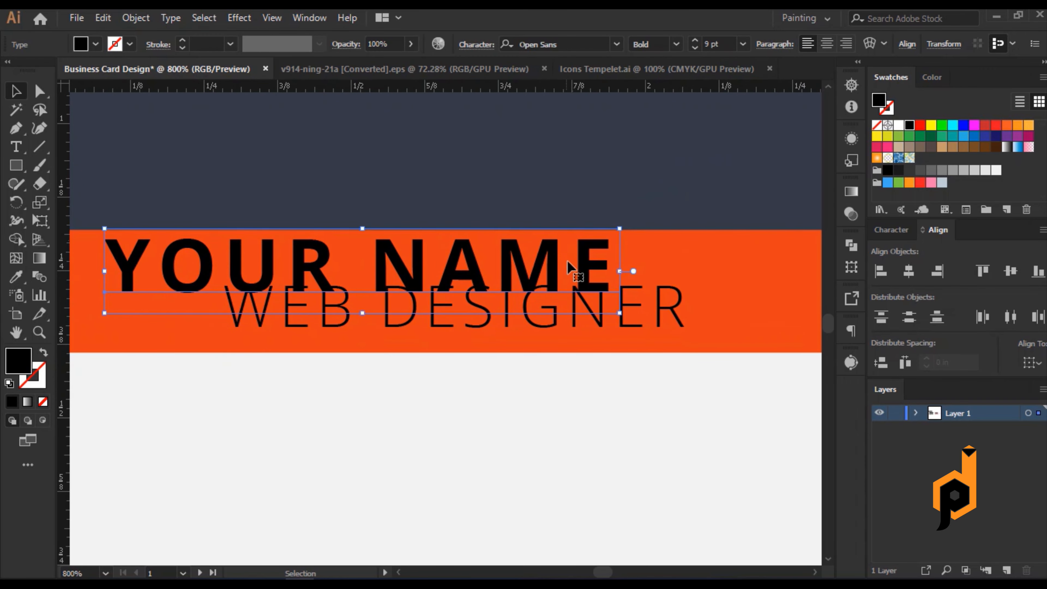
drag(664, 312, 570, 323)
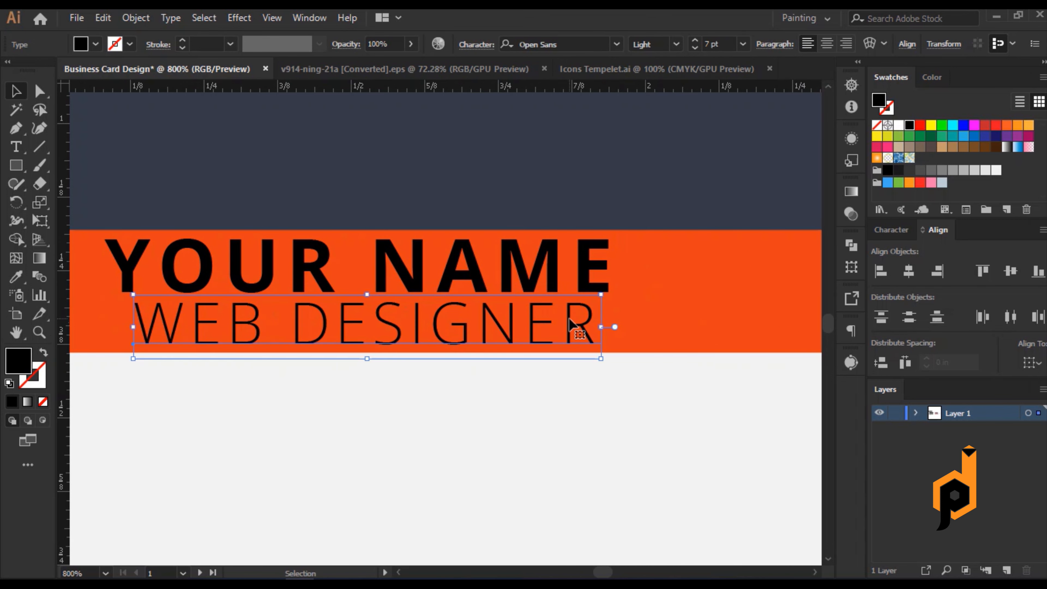
shift+click(586, 272)
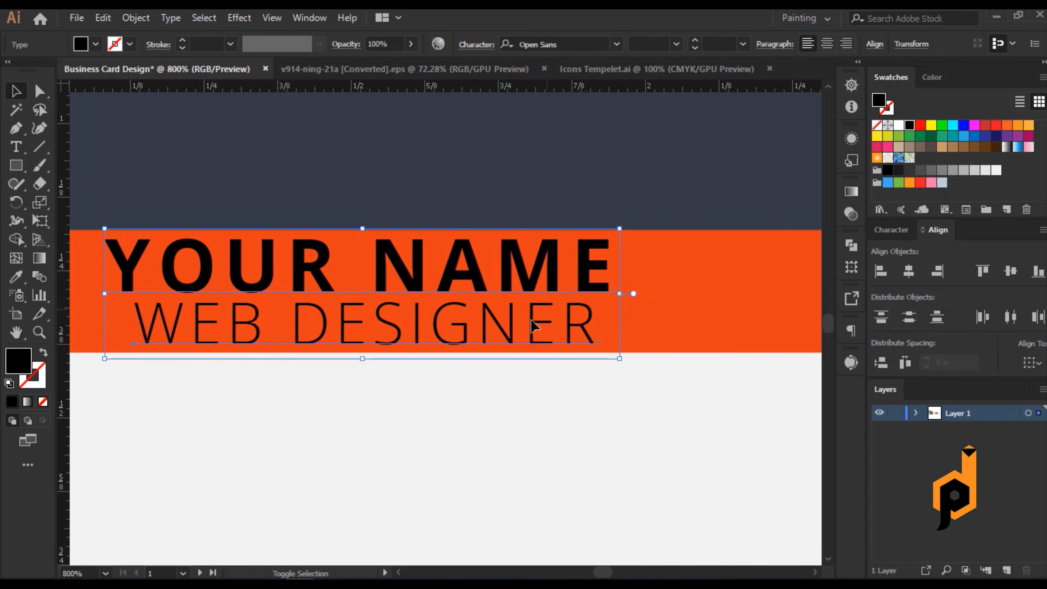
click(523, 285)
click(523, 437)
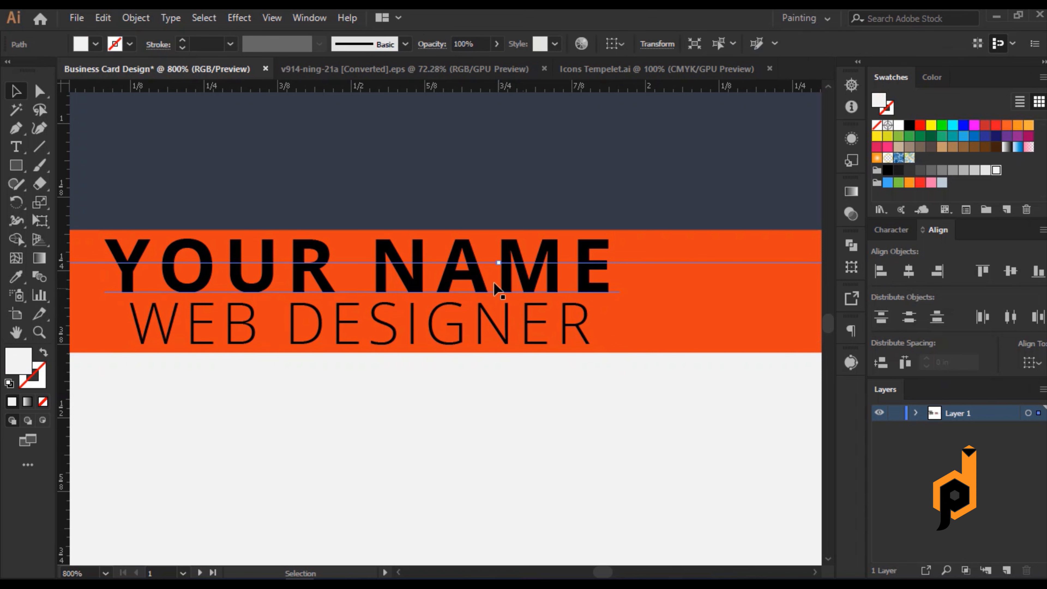
Reduce YOUR NAME to 8 pt and WEB DESIGNER to 5 pt.
click(479, 285)
scroll(712, 44, down, 1)
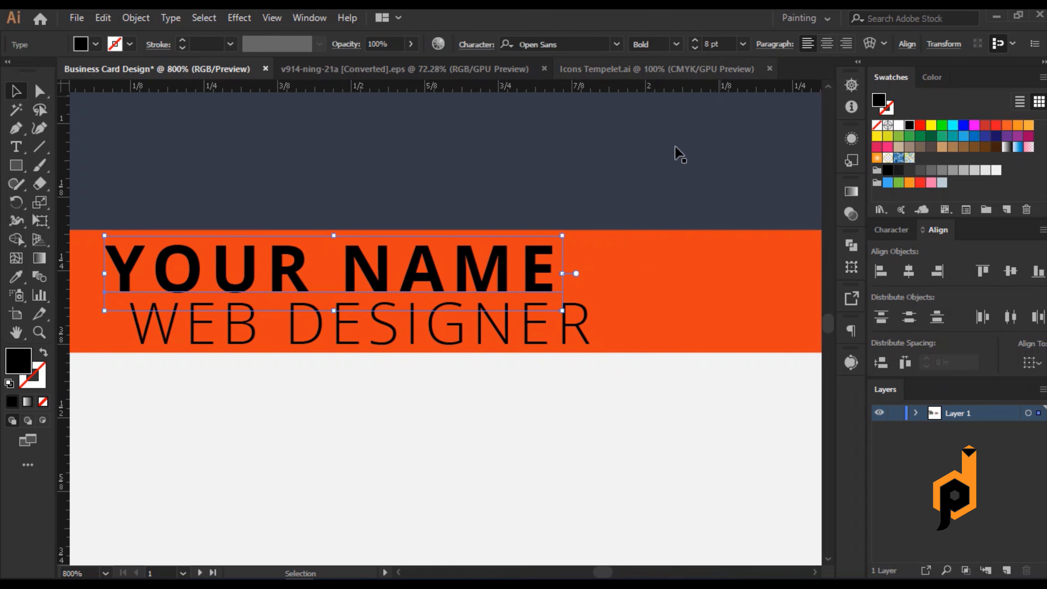
click(524, 328)
scroll(711, 42, down, 1)
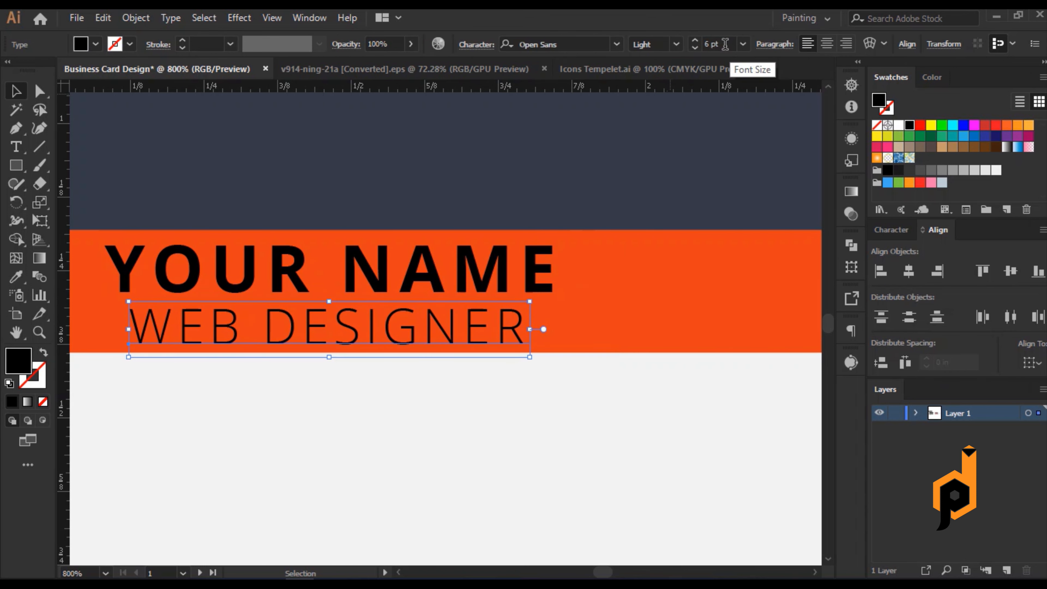
scroll(725, 44, down, 1)
Centre WEB DESIGNER horizontally under YOUR NAME and nudge it up closer to the name.
shift+click(414, 277)
click(413, 262)
click(910, 272)
click(513, 388)
click(462, 342)
key(Up)
key(Up)
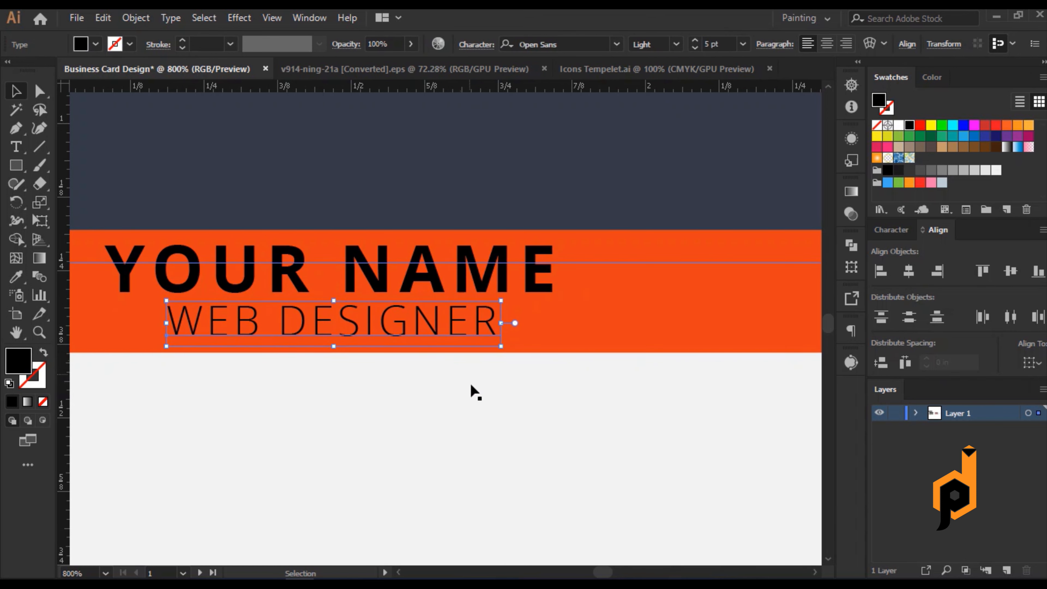
click(475, 388)
Try to centre the ungrouped name text horizontally on the orange tab, and undo the alignment.
click(472, 326)
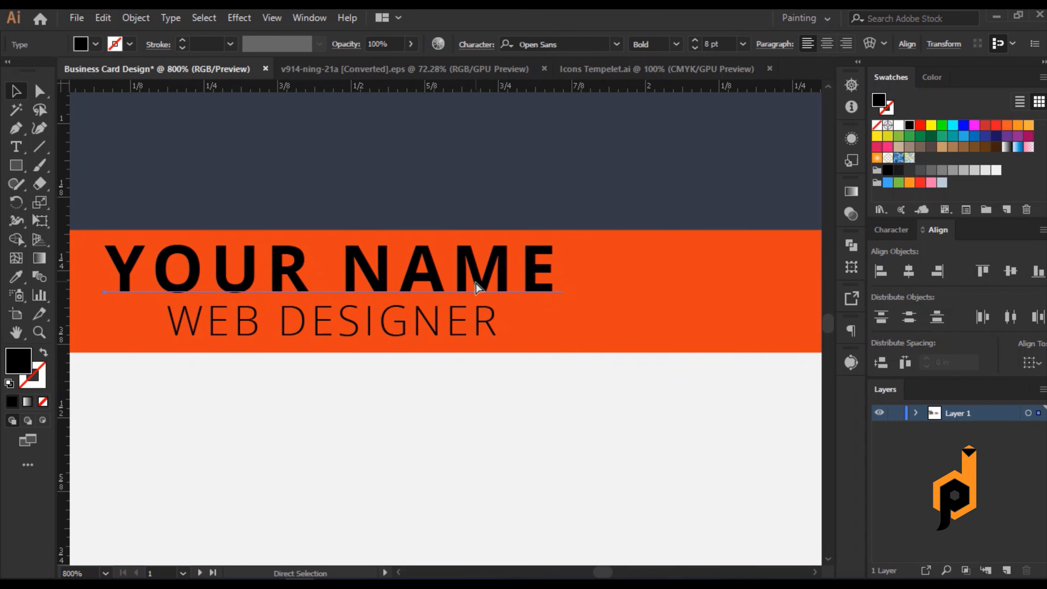
scroll(478, 323, down, 1)
shift+click(599, 300)
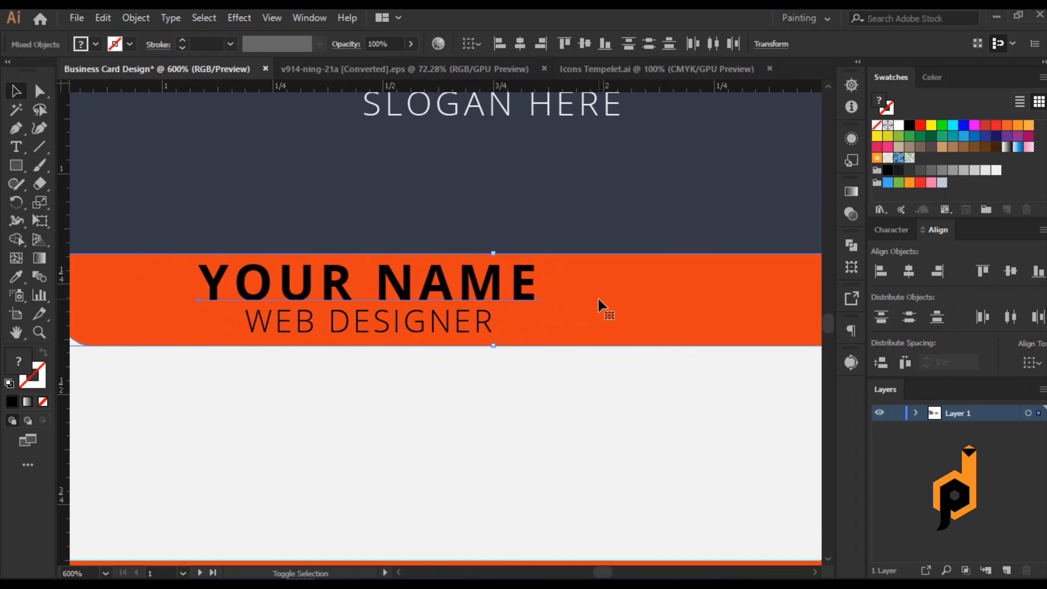
click(599, 300)
click(518, 43)
key(ctrl+z)
key(ctrl+z)
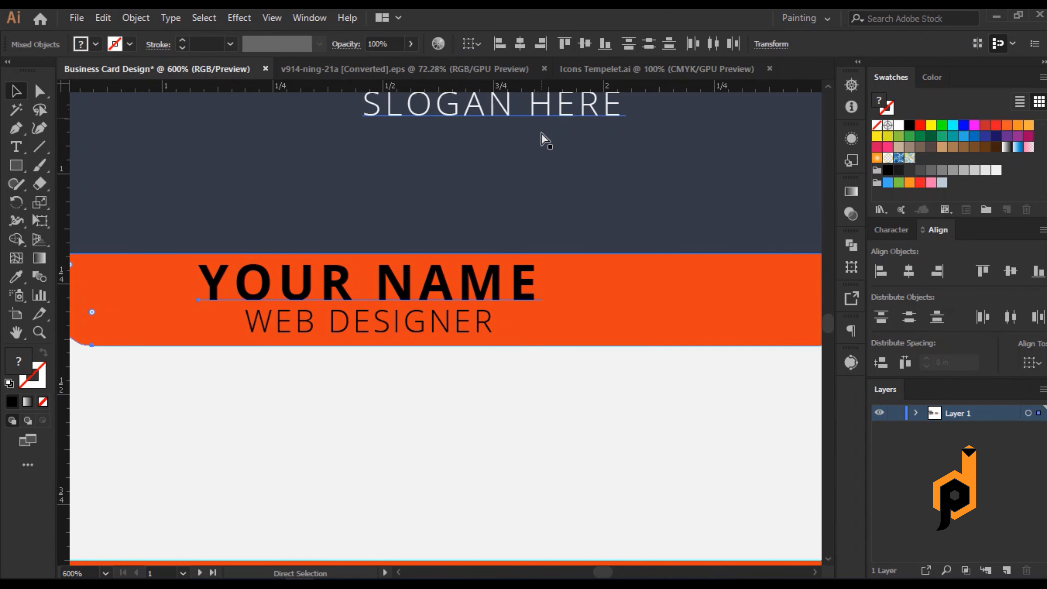
click(515, 400)
Group YOUR NAME with WEB DESIGNER and centre the group horizontally on the orange tab.
click(432, 326)
click(442, 290)
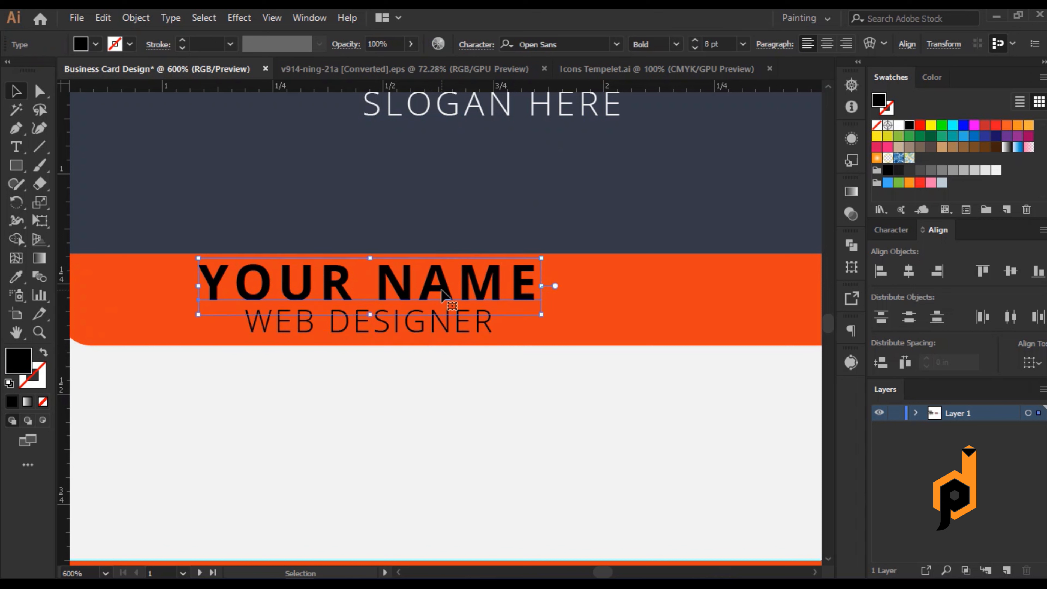
shift+click(429, 330)
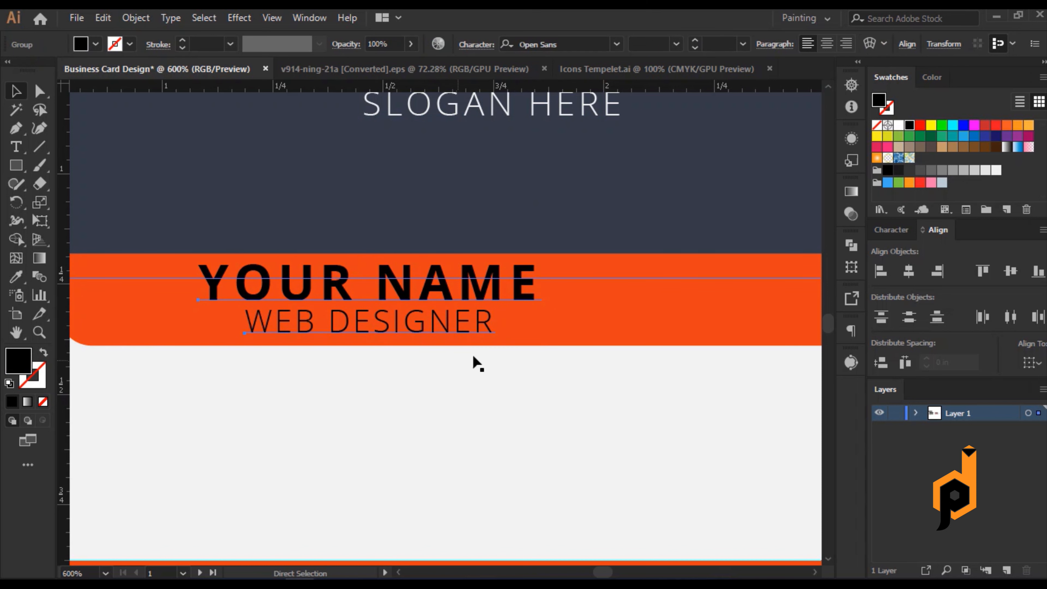
shift+click(608, 306)
click(608, 302)
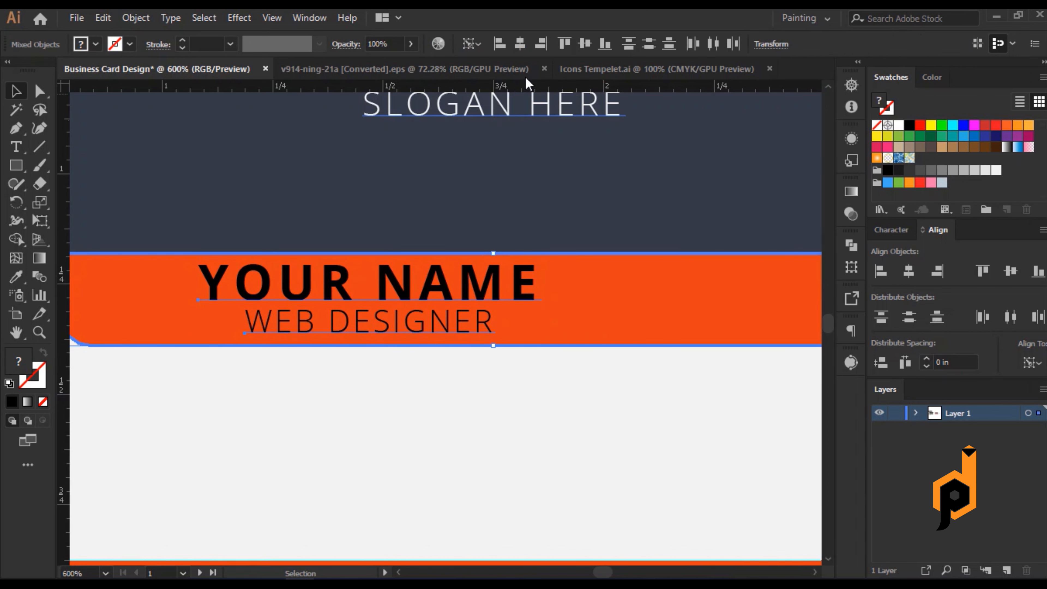
click(520, 43)
click(563, 404)
scroll(540, 372, down, 2)
drag(602, 399, 518, 350)
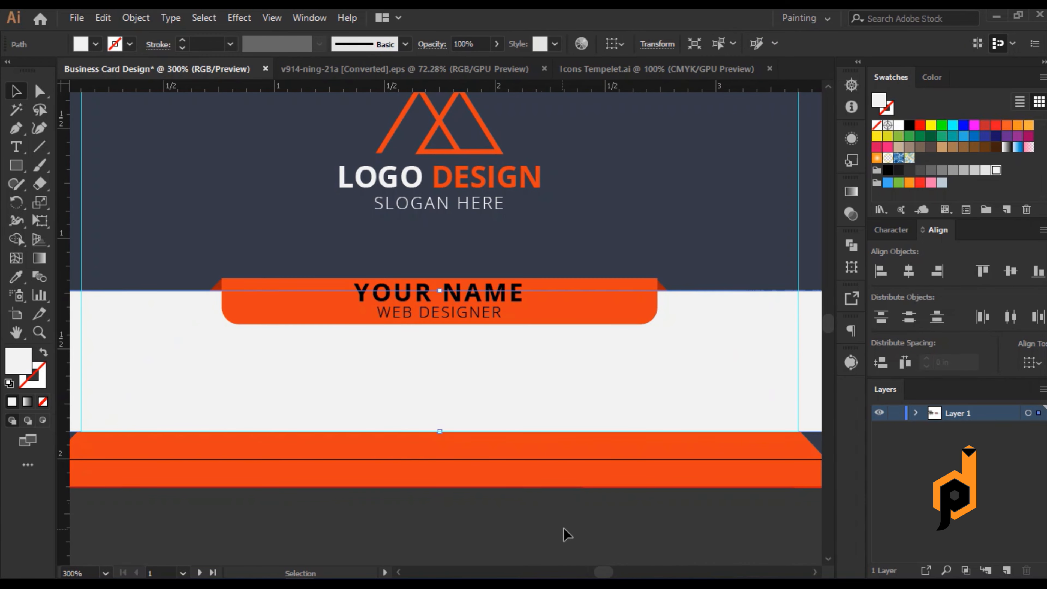
click(569, 532)
click(472, 280)
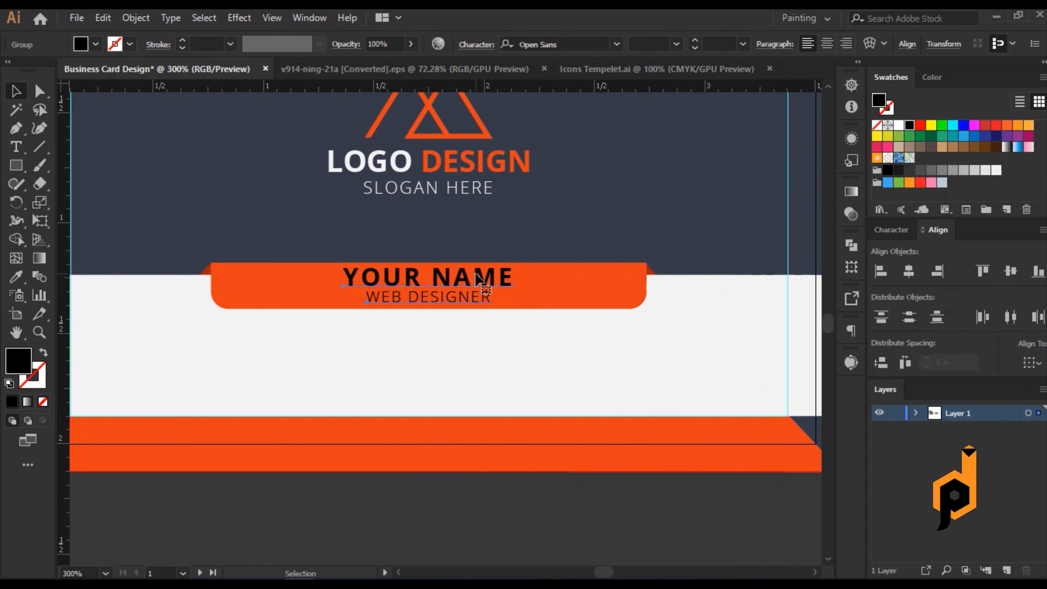
click(520, 533)
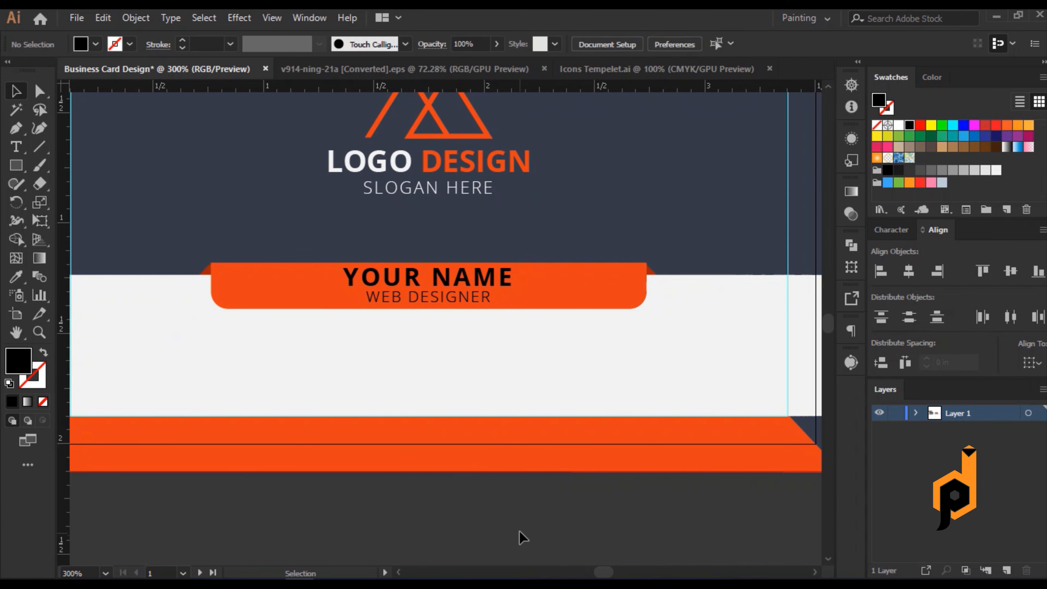
Draw a small square against the left guide in the white band and fill it with the bottom ribbon's orange.
drag(349, 505, 415, 493)
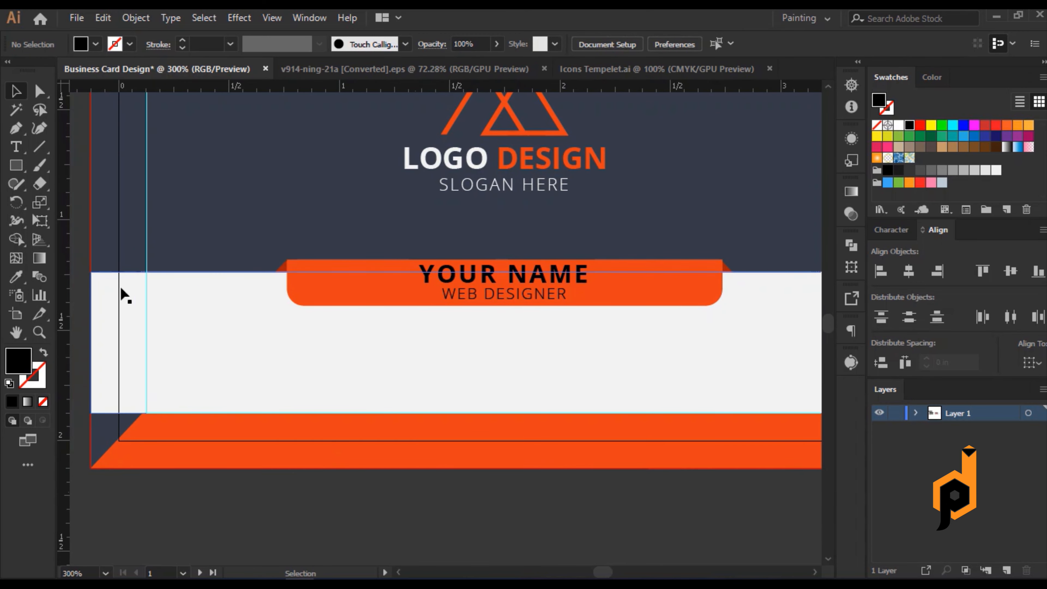
click(16, 166)
scroll(194, 381, up, 1)
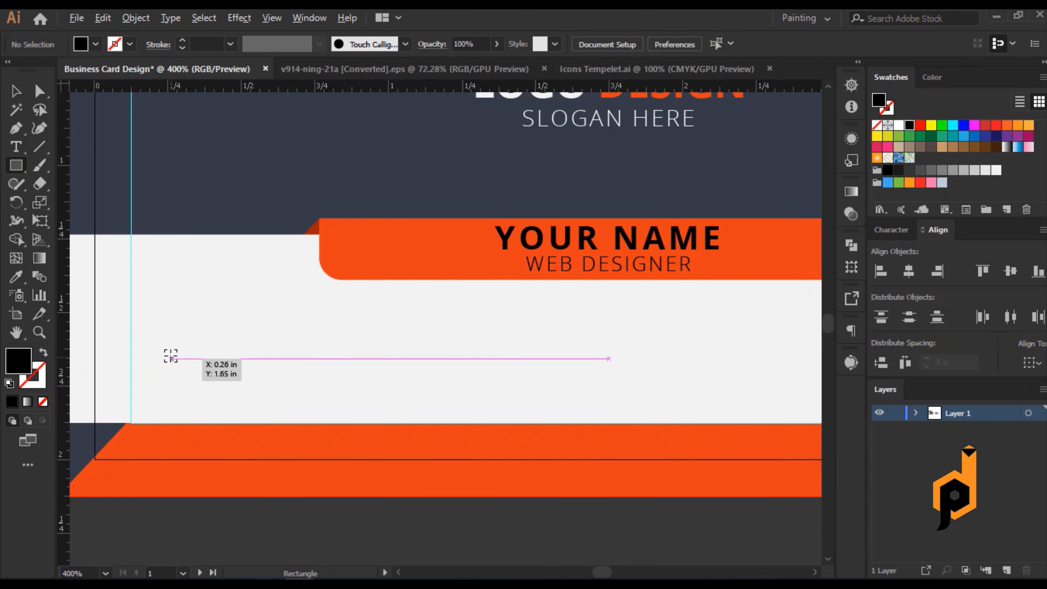
drag(152, 349, 181, 373)
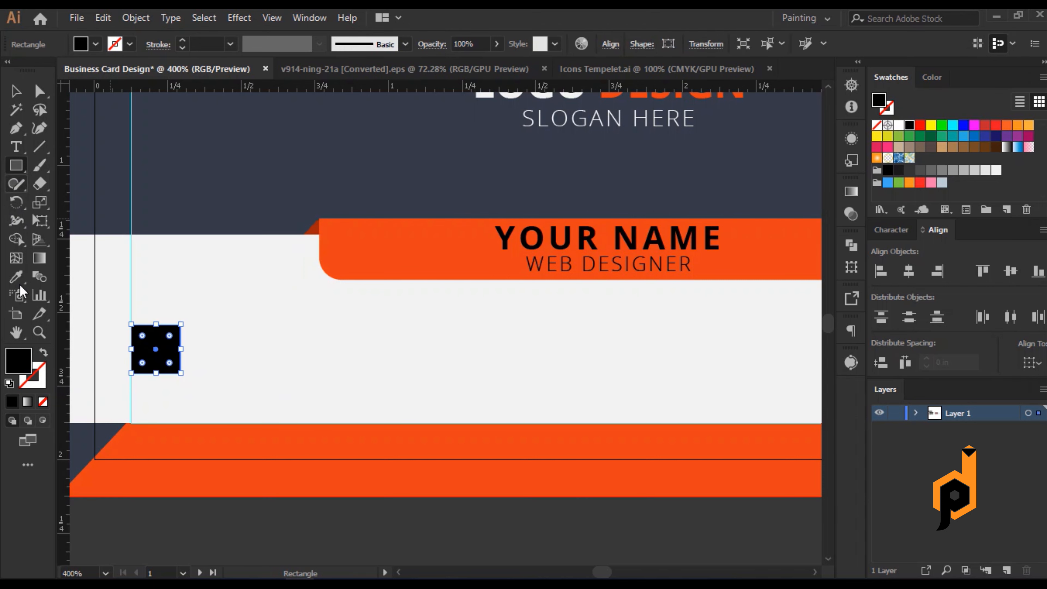
click(17, 276)
click(166, 433)
key(v)
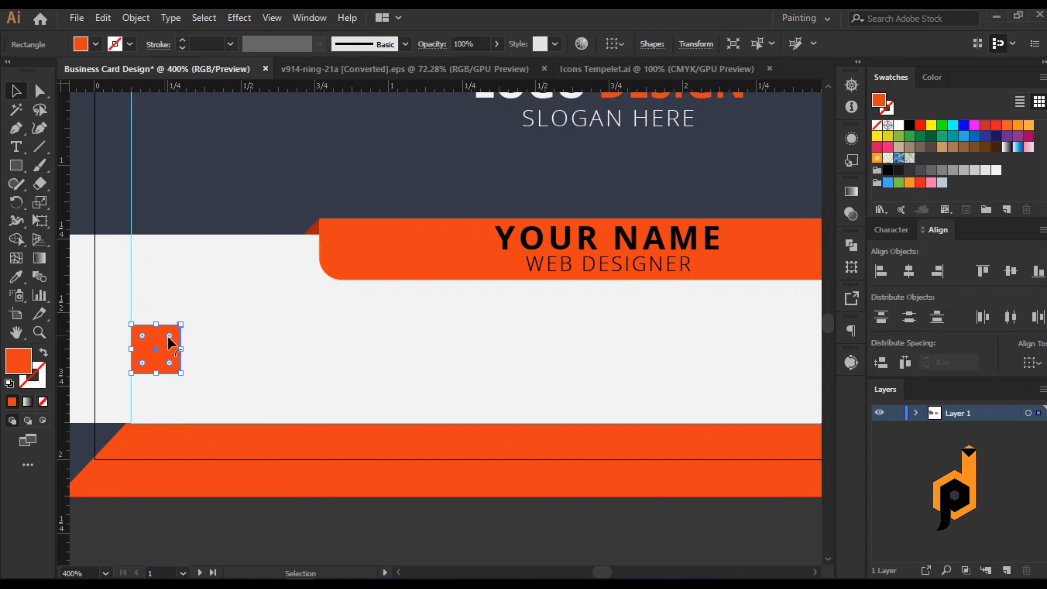
Centre the orange square vertically on the white band.
shift+click(200, 337)
click(204, 340)
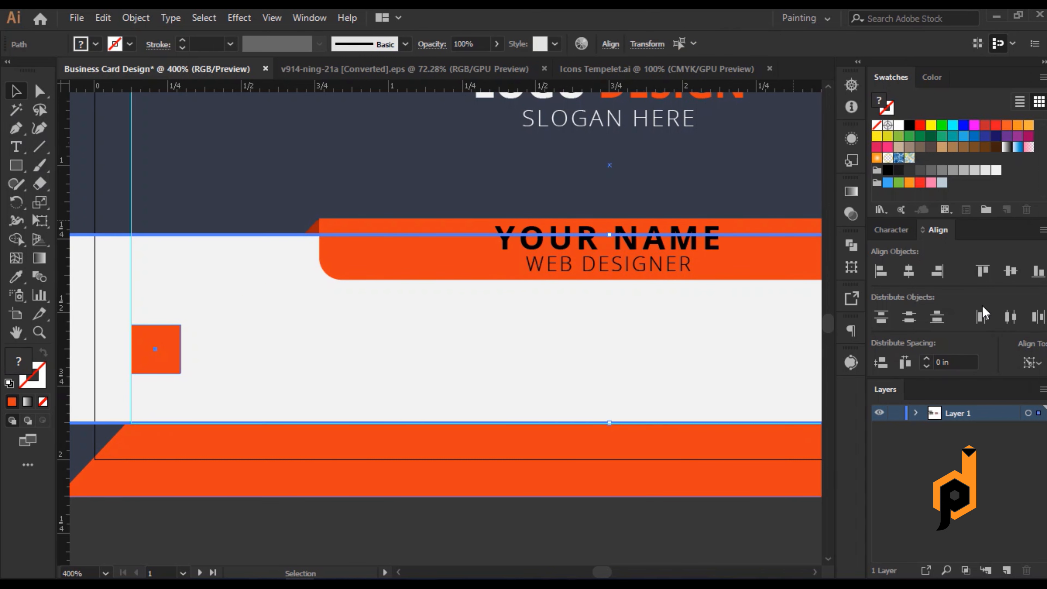
click(1003, 275)
Duplicate the orange square twice along the white band, one near the middle and one close to the right guide.
click(174, 349)
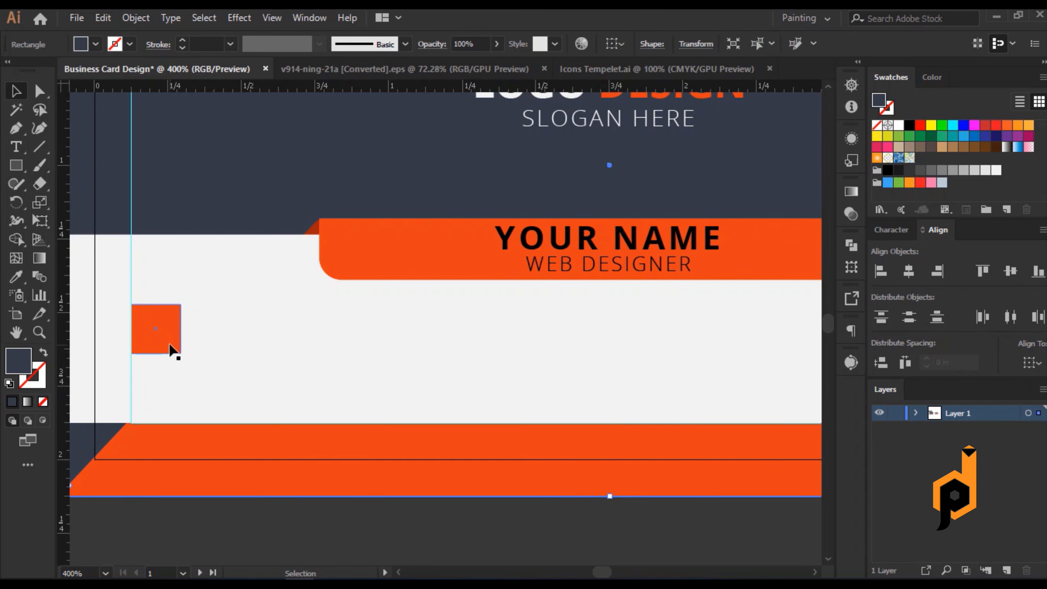
drag(157, 341, 709, 336)
scroll(435, 355, down, 1)
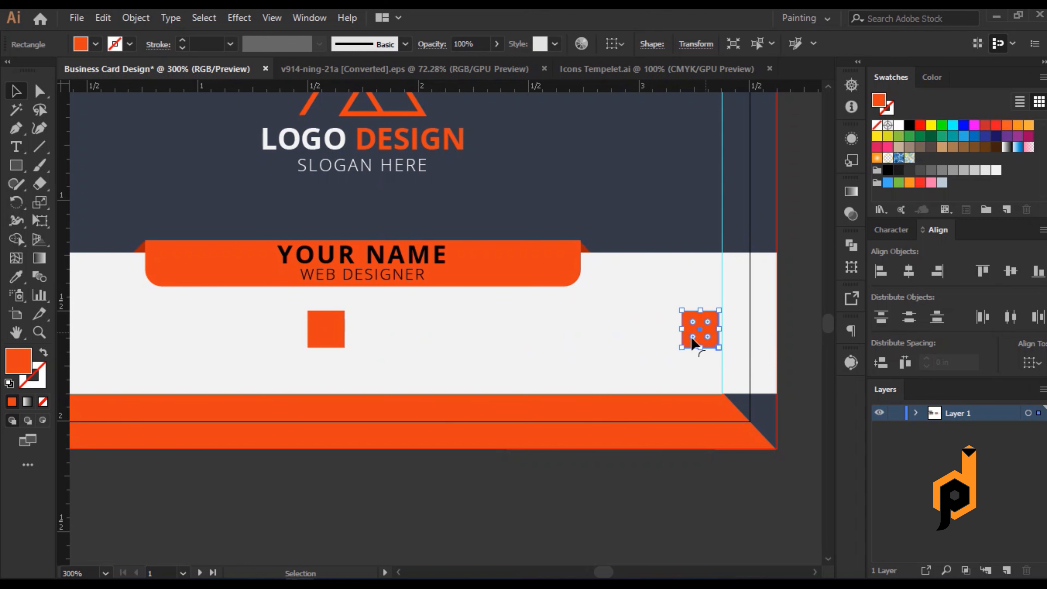
scroll(512, 375, down, 1)
Align the vertical centres of the three orange squares, using the left square as the reference.
shift+click(185, 344)
shift+click(386, 349)
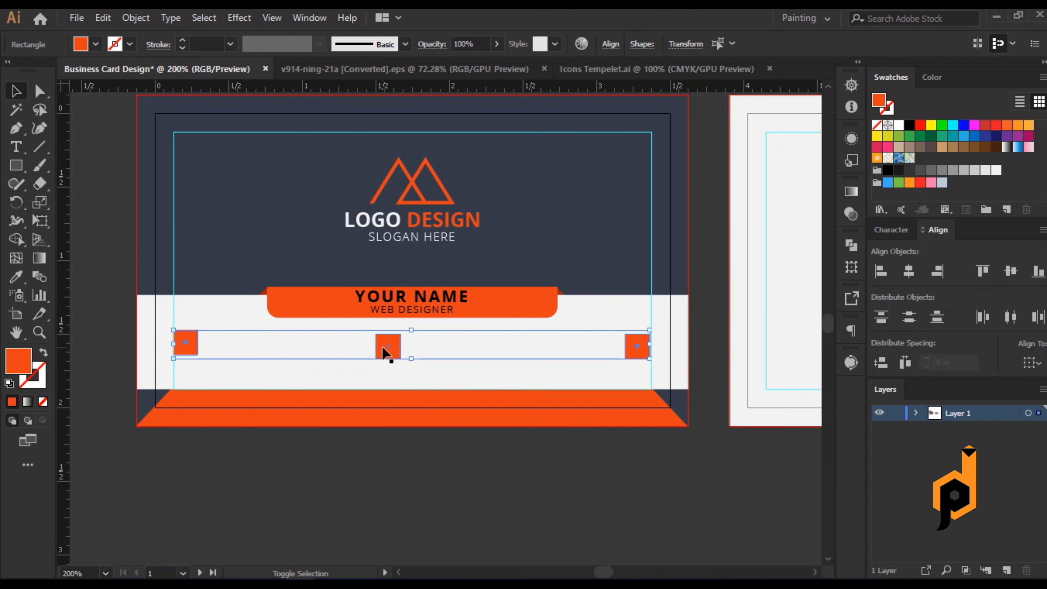
shift+click(636, 346)
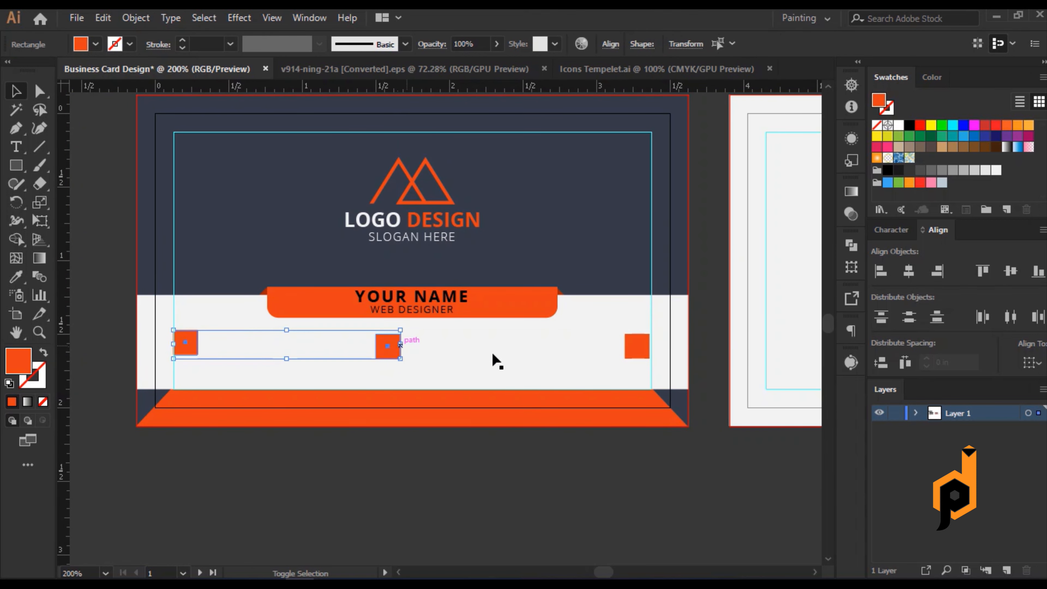
key(ctrl+z)
click(188, 349)
click(1015, 273)
click(660, 488)
Bring the two-line phone number text over to the card and reduce it to 7 pt.
drag(259, 482, 393, 474)
scroll(373, 488, down, 1)
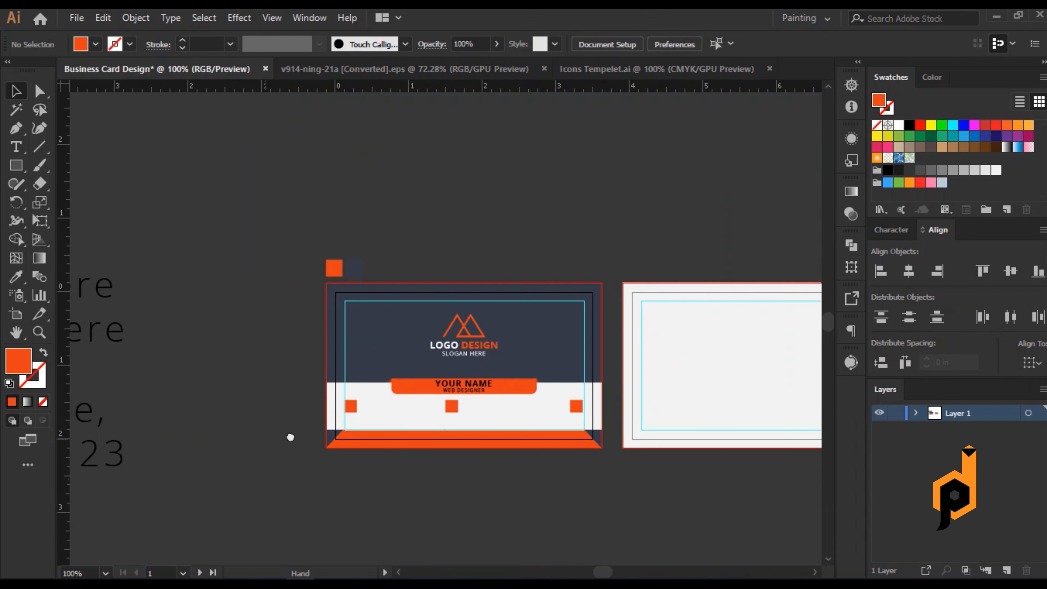
drag(264, 437, 454, 433)
click(158, 182)
drag(159, 181, 762, 430)
scroll(537, 391, up, 3)
scroll(187, 176, down, 2)
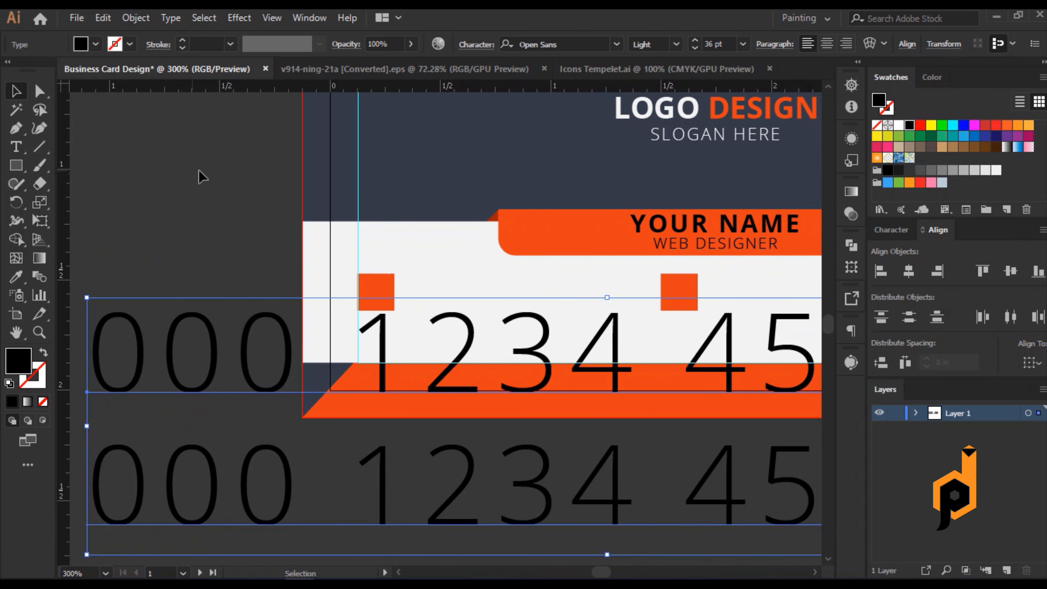
click(742, 45)
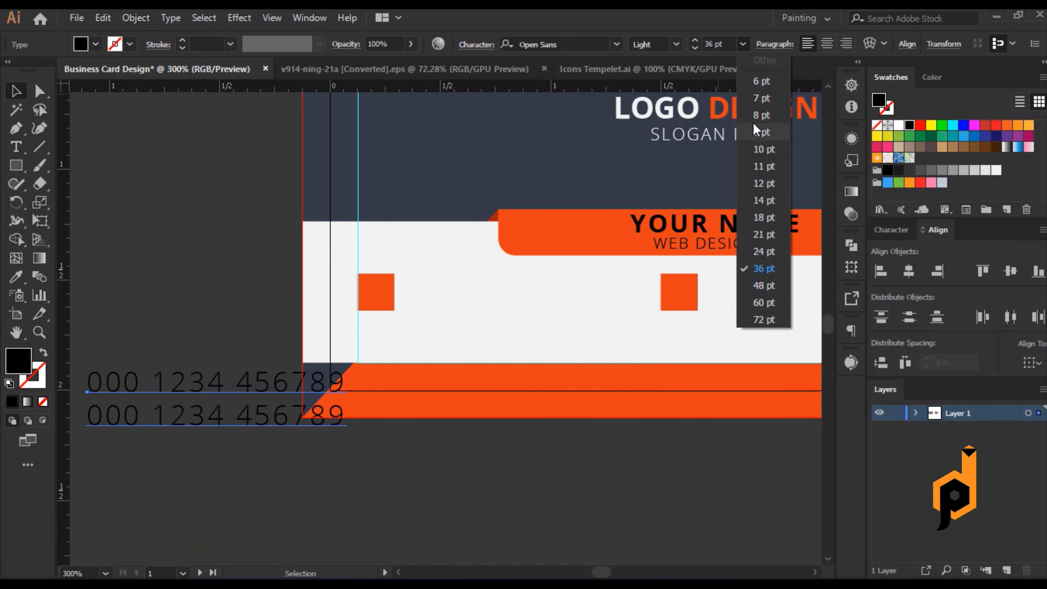
click(759, 96)
Place the phone number text just right of the left square and set its size to 6 pt.
drag(299, 397, 389, 421)
scroll(519, 330, up, 1)
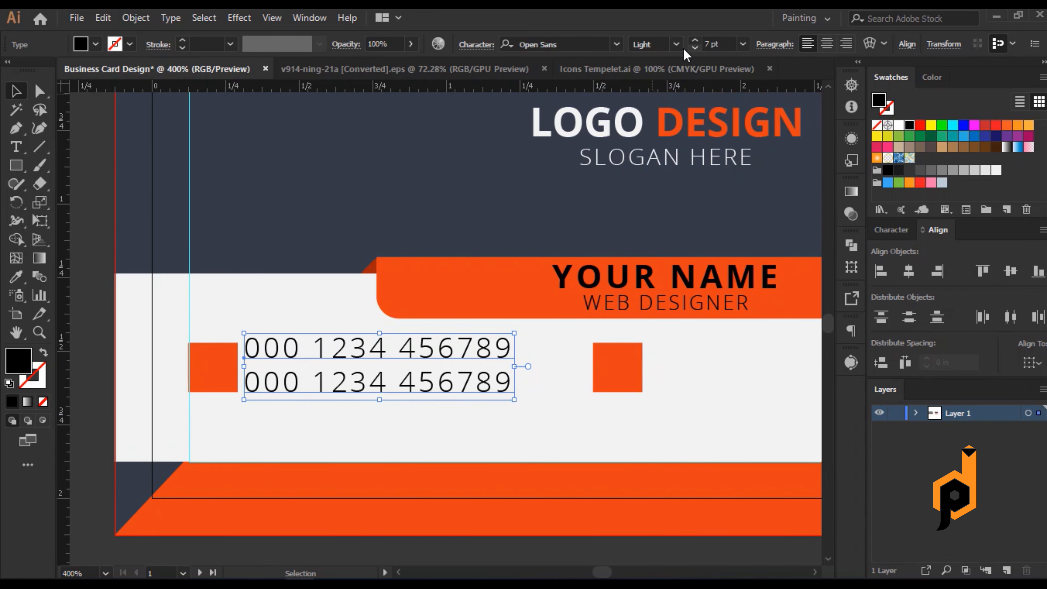
key(Down)
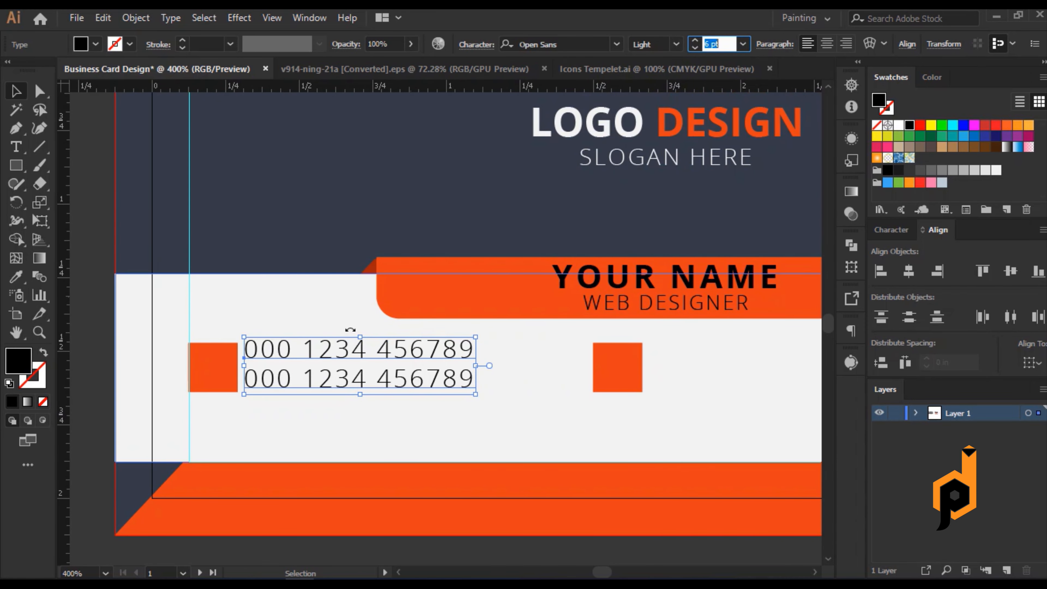
Tighten the line spacing of the phone number text to 6 pt leading.
click(476, 44)
click(458, 137)
text(8)
key(Return)
key(Down)
key(Down)
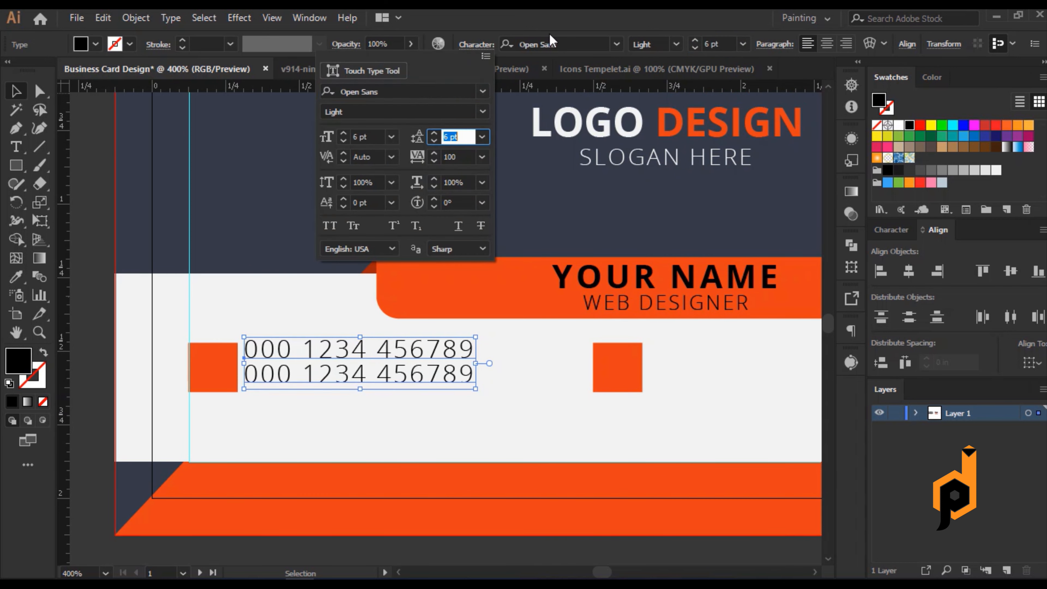
Align the vertical centres of the phone number text and the left orange square.
shift+click(228, 375)
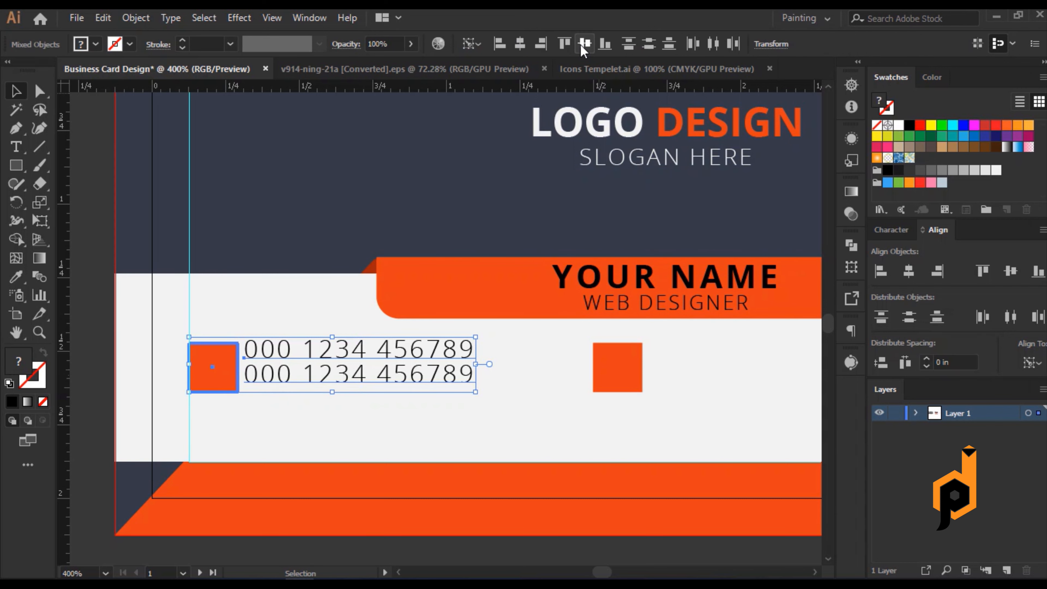
click(583, 43)
click(93, 234)
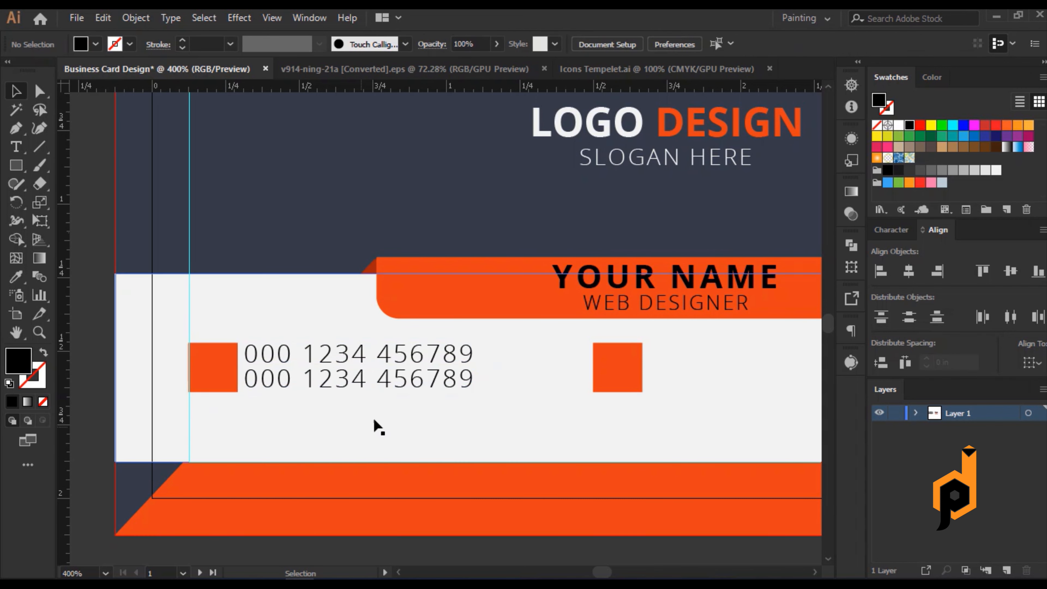
Move the middle orange square left, closer to the phone numbers.
key(ctrl+minus)
scroll(449, 398, right, 3)
click(460, 367)
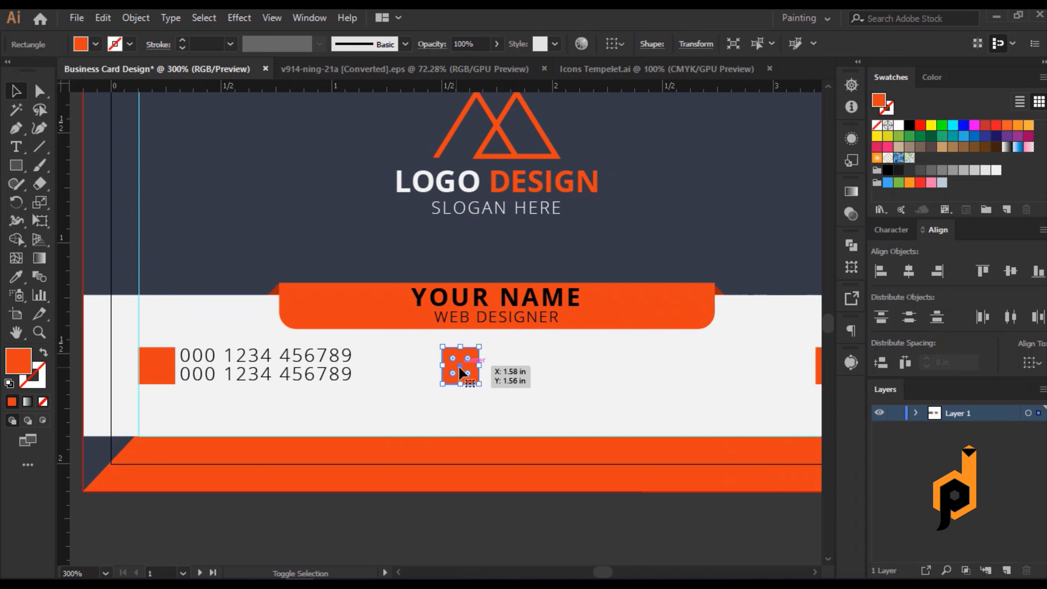
click(428, 365)
drag(457, 368, 406, 366)
Match the website and address texts to the 6 pt formatting of the phone number text with the Eyedropper.
key(ctrl+minus)
key(ctrl+minus)
click(206, 419)
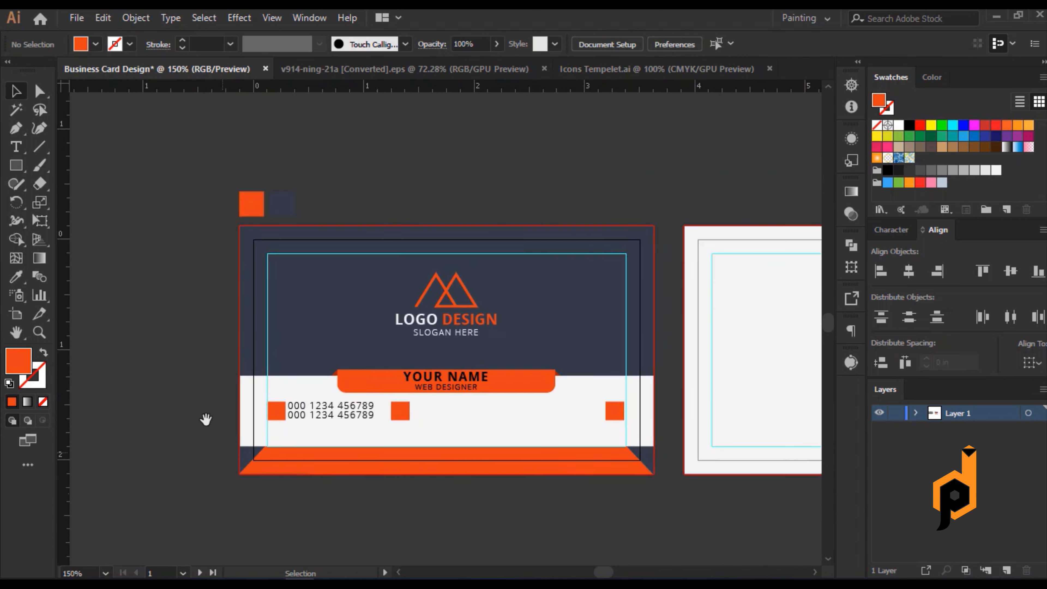
drag(205, 419, 471, 370)
drag(266, 158, 173, 456)
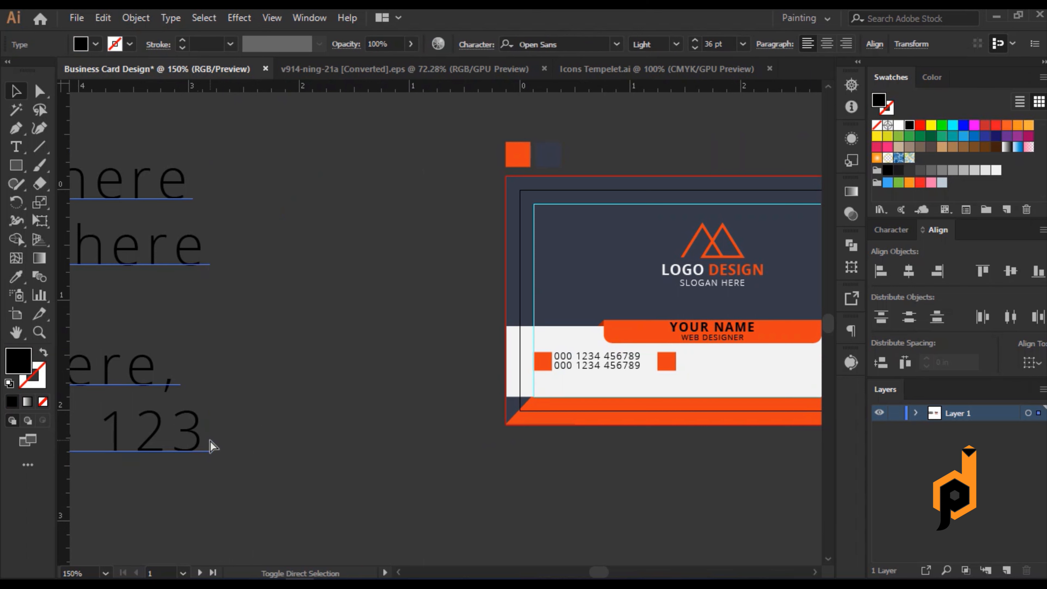
click(140, 341)
click(187, 274)
drag(197, 252, 538, 403)
key(i)
click(603, 354)
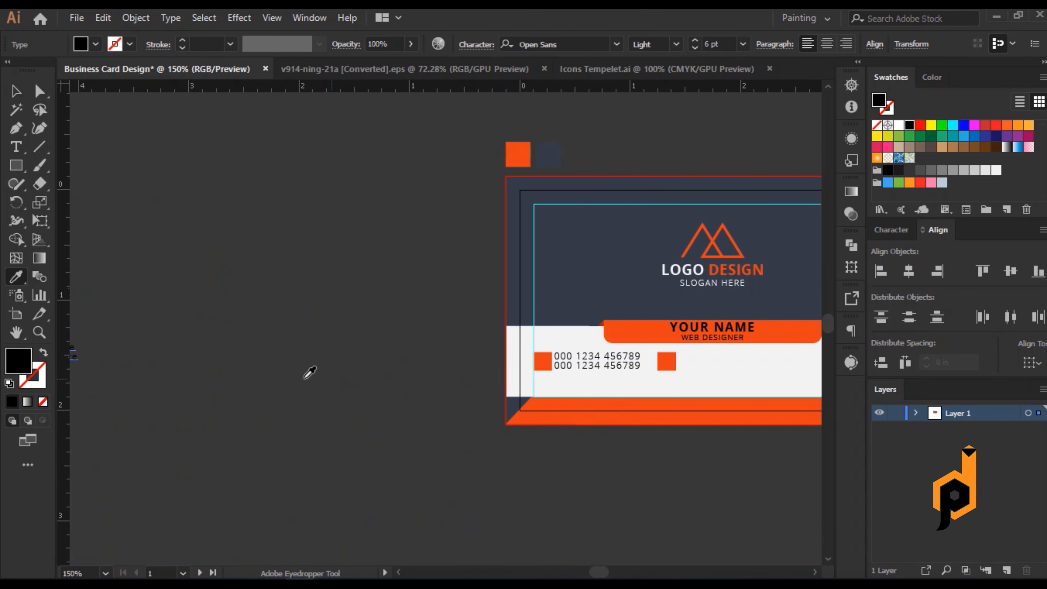
Place the two-line company site and website text just right of the middle orange square.
key(ctrl+minus)
key(ctrl+minus)
key(v)
drag(143, 375, 211, 232)
key(ctrl+plus)
key(ctrl+plus)
key(ctrl+plus)
key(ctrl+plus)
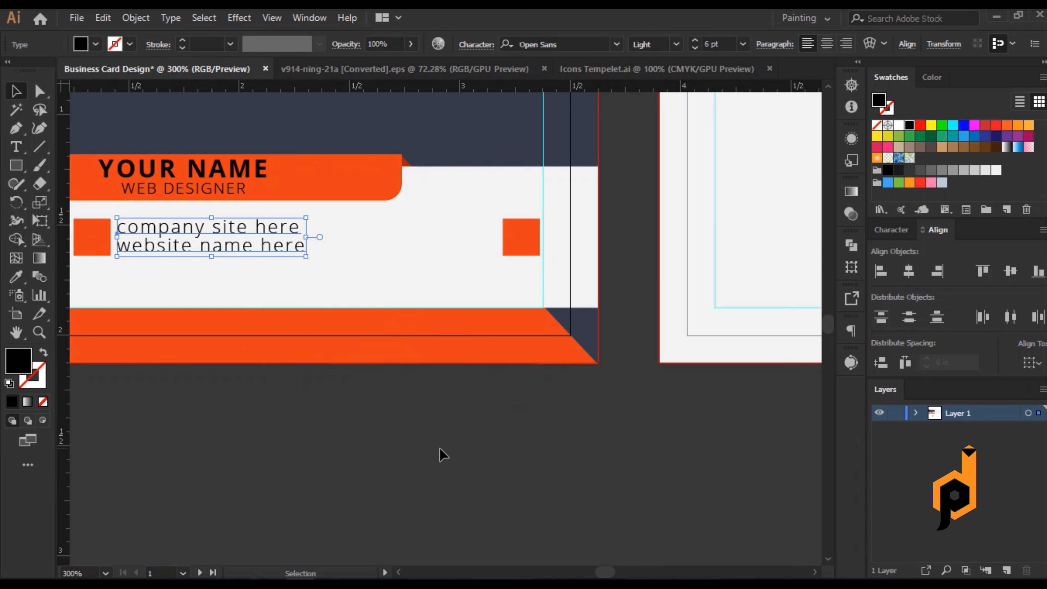
Move the right orange square next to the website text and place the address text directly beside that square.
scroll(442, 454, down, 5)
drag(451, 501, 461, 237)
scroll(470, 364, up, 5)
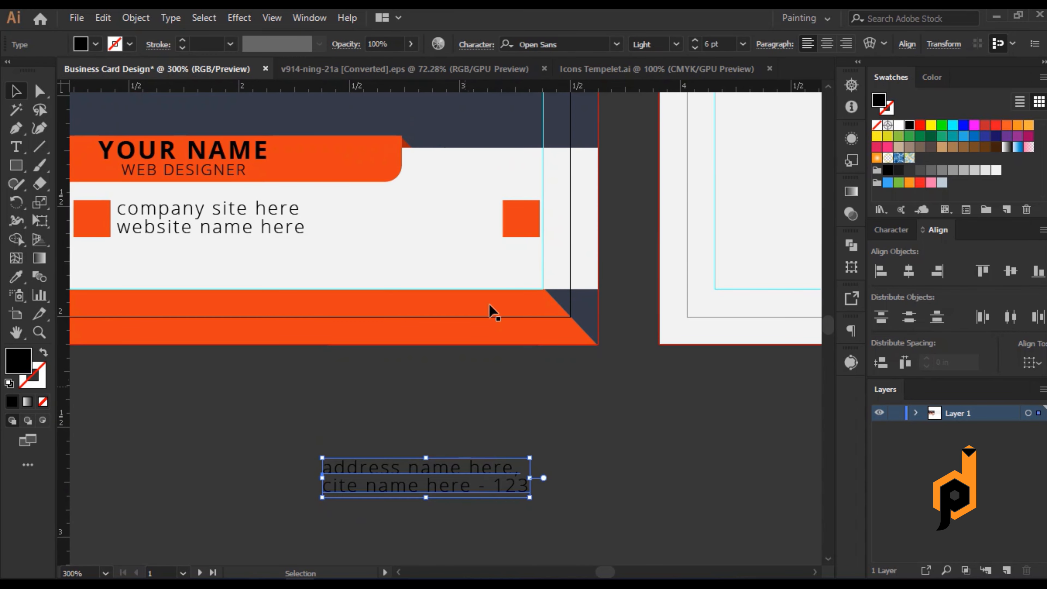
drag(520, 219, 340, 220)
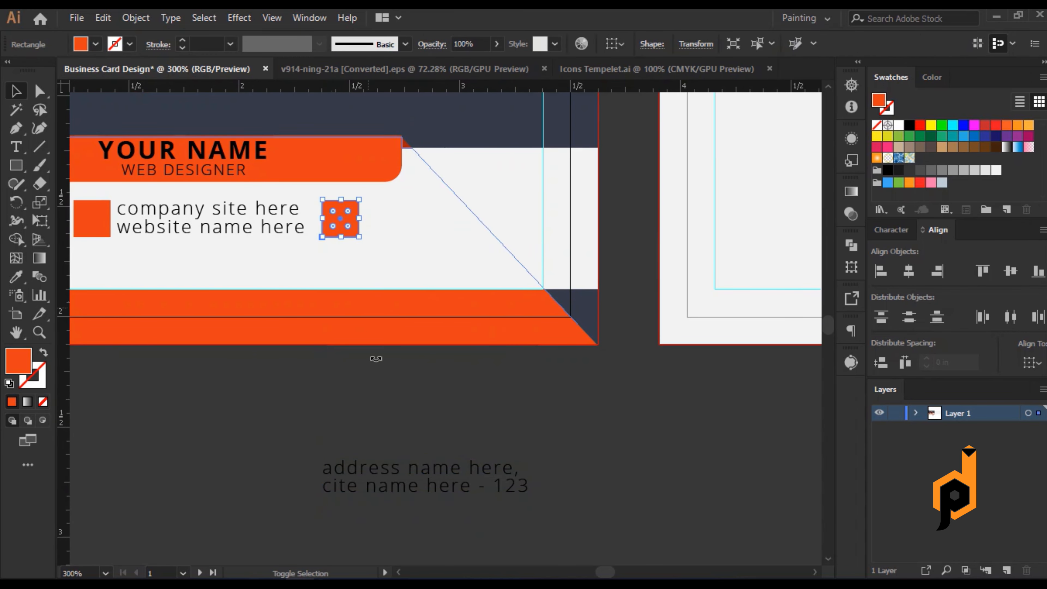
drag(374, 475, 410, 207)
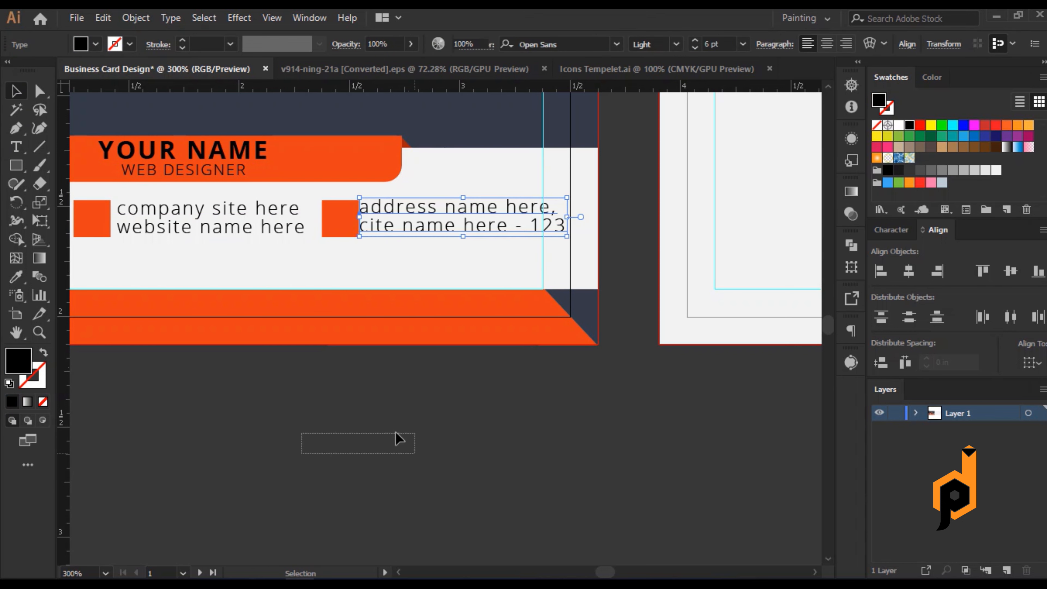
drag(412, 451, 413, 451)
Nudge the middle orange square and the website text together left, closer to the phone numbers.
scroll(350, 399, up, 1)
drag(200, 401, 448, 522)
click(263, 289)
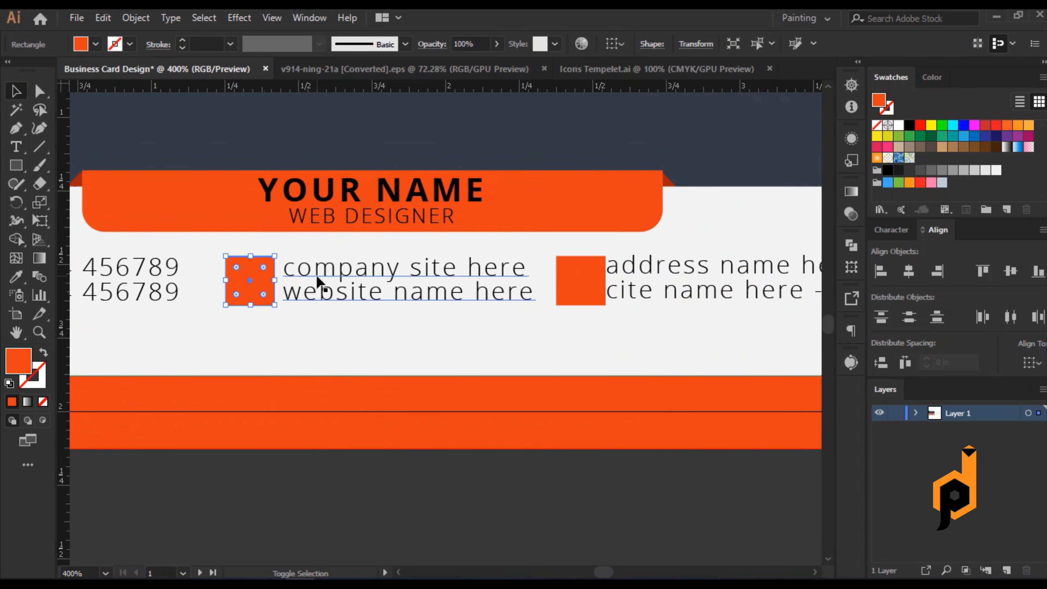
shift+click(317, 280)
key(Left)
key(Left)
key(Left)
key(Left)
key(Left)
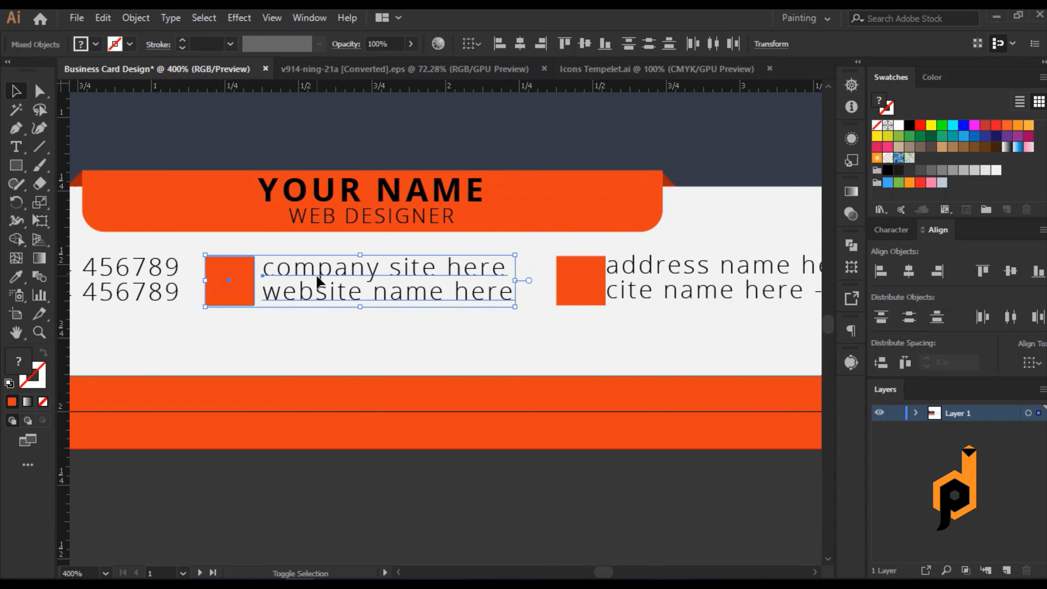
key(Left)
key(Left)
Nudge the third orange square and the address text together left, up to the website text.
click(581, 289)
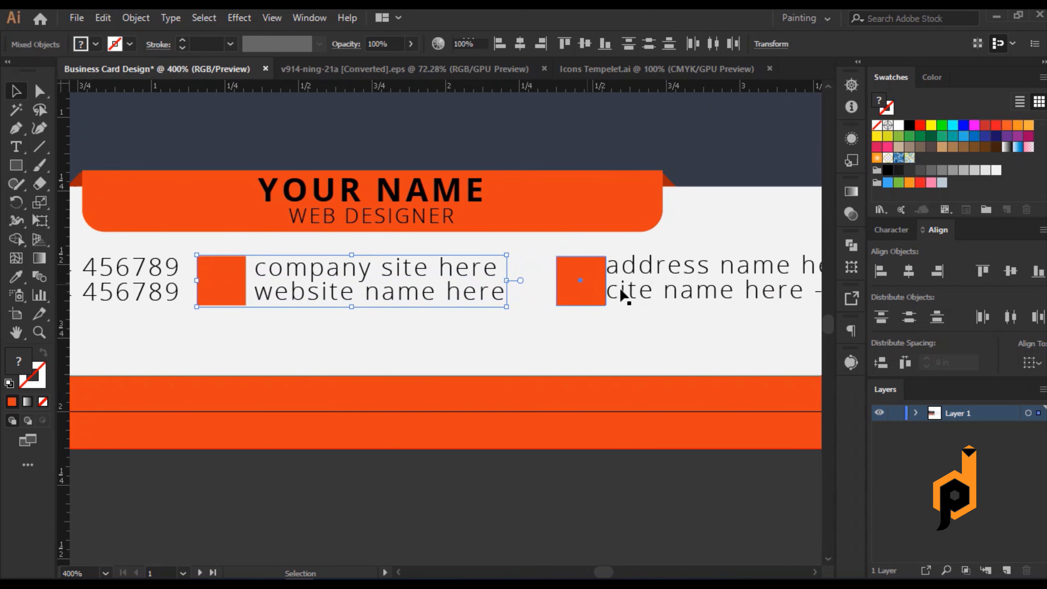
shift+click(645, 272)
key(Left)
key(Left)
key(Left)
key(Left)
key(Left)
key(Left)
key(Left)
key(Left)
key(Left)
key(Left)
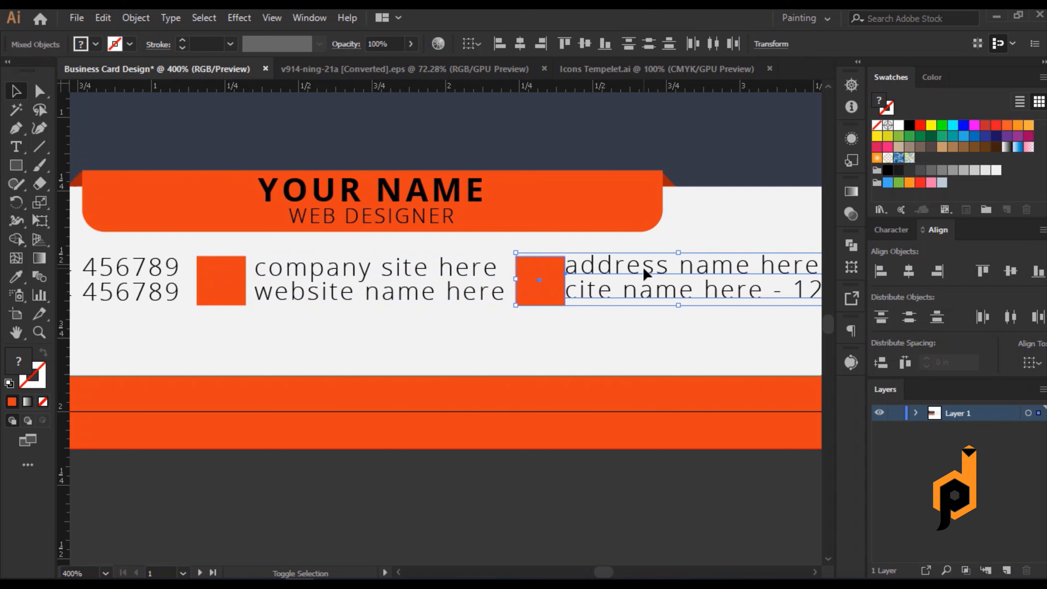
key(Left)
key(ctrl+minus)
scroll(458, 450, right, 3)
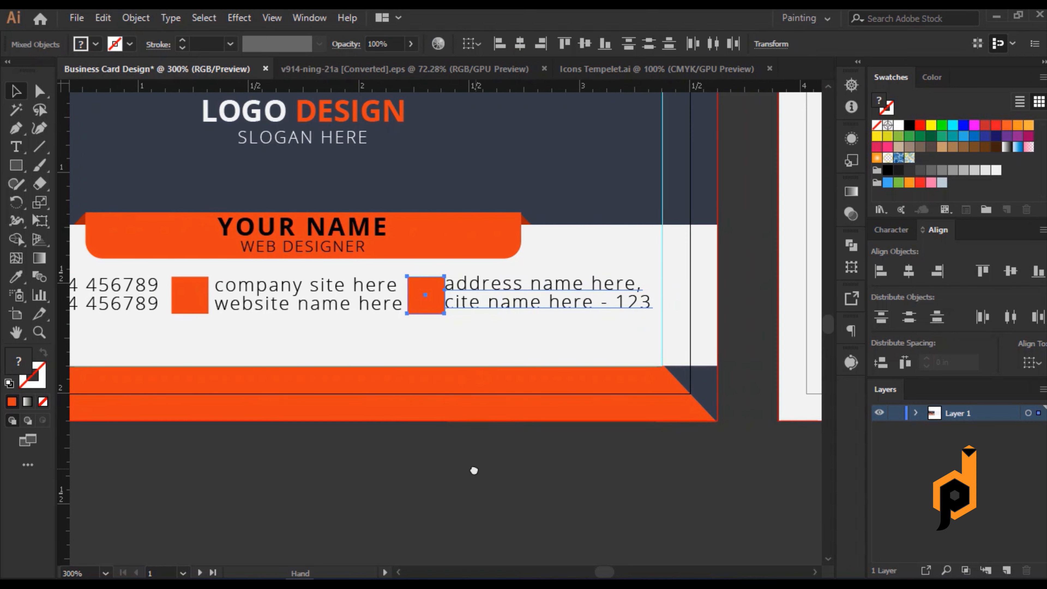
click(544, 446)
Nudge the address text right, away from the third orange square.
click(540, 311)
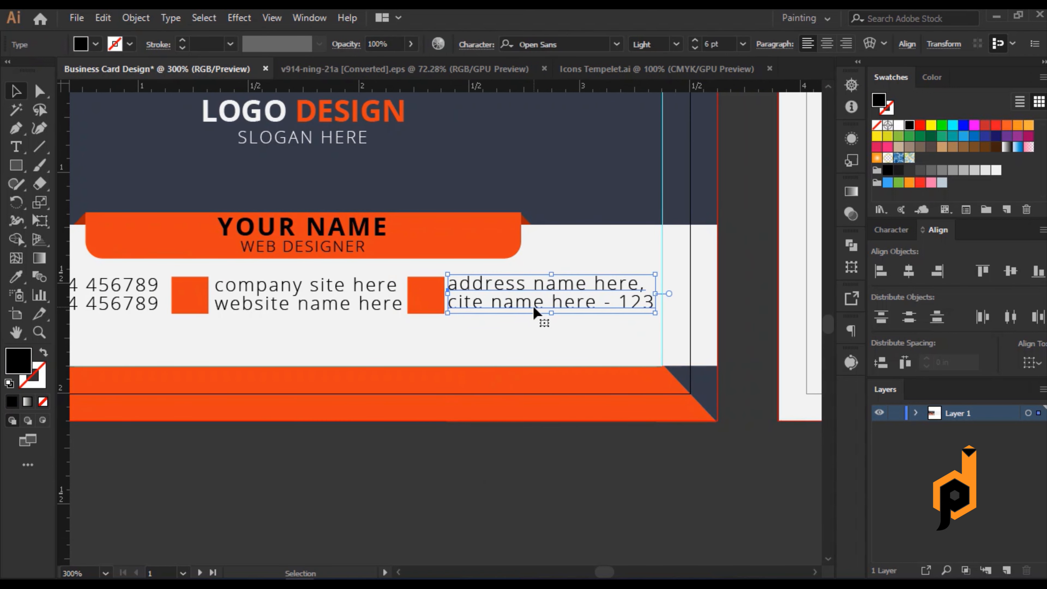
key(Right)
key(Right)
key(Right)
click(532, 338)
Align the address text with the third orange square by their vertical centres.
click(427, 292)
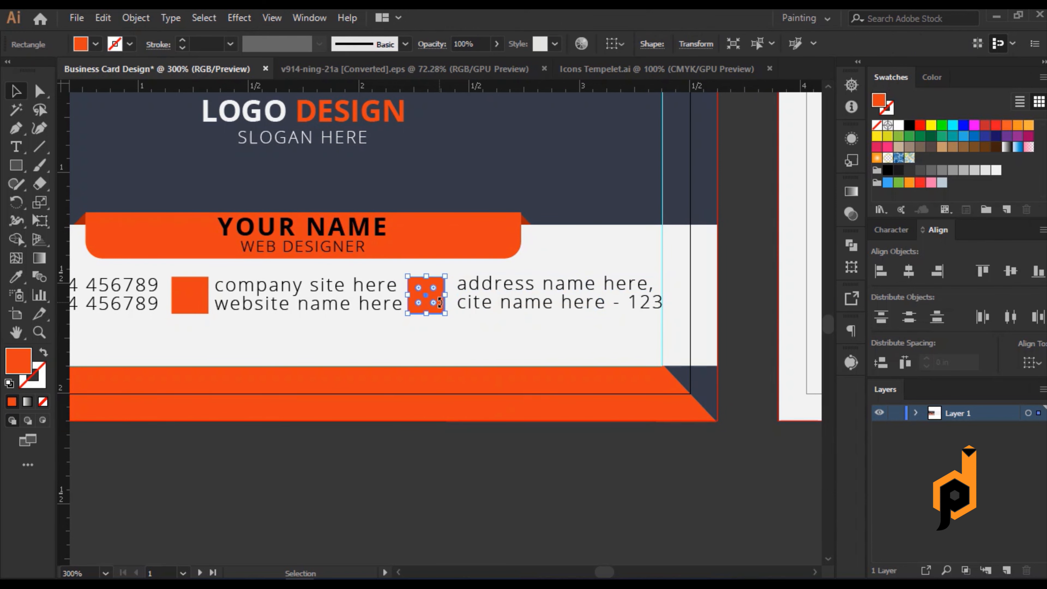
shift+click(479, 307)
click(439, 308)
click(586, 45)
click(563, 486)
Align the company site and website text with the middle orange square by their vertical centres.
scroll(351, 346, up, 1)
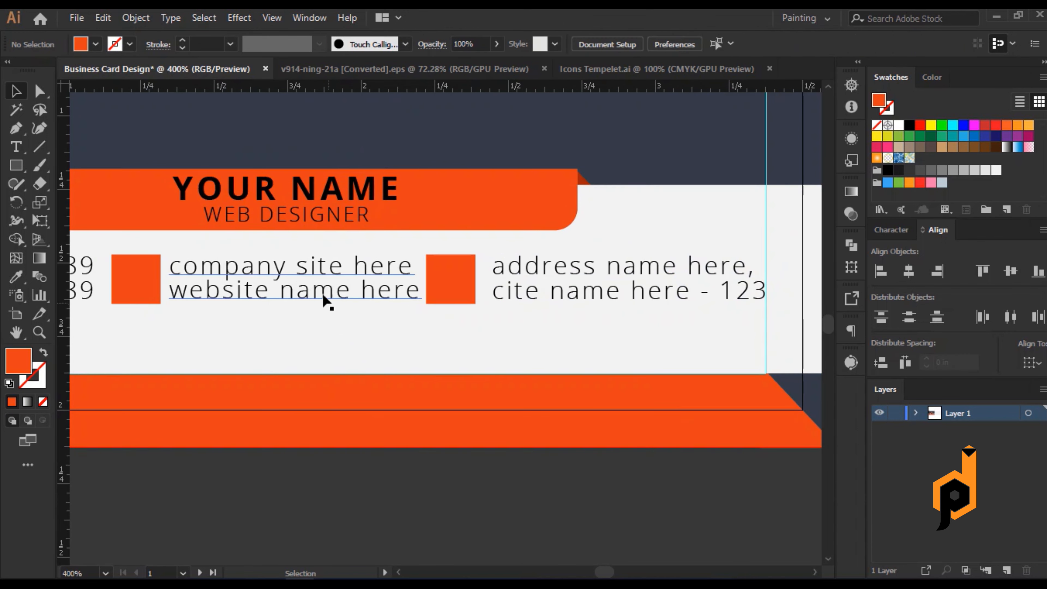
click(307, 287)
shift+click(147, 290)
click(147, 290)
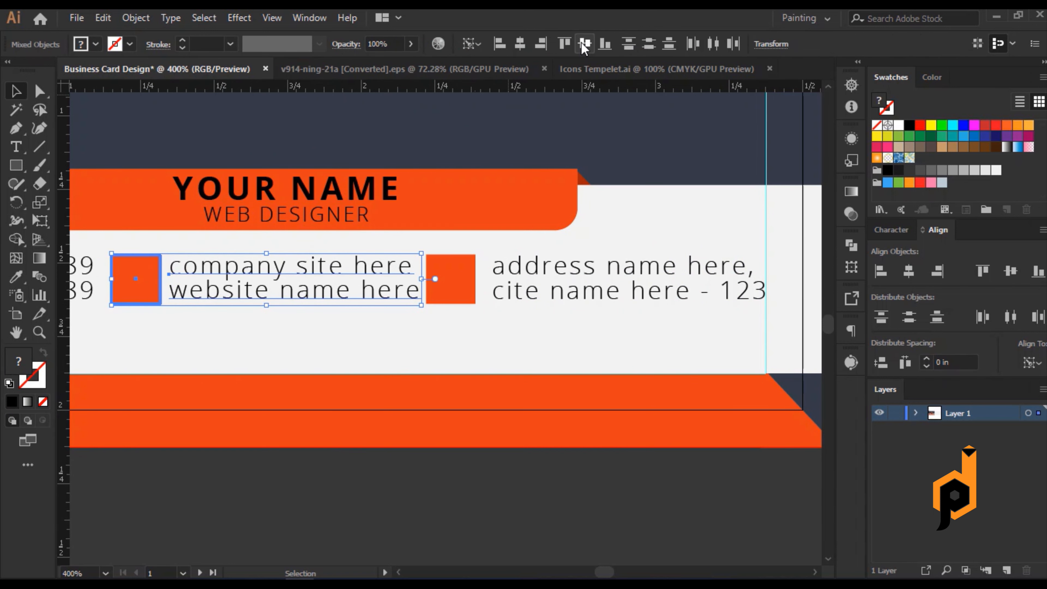
click(584, 45)
click(362, 519)
Move the third orange square slightly right, away from the website text and closer to the address text.
scroll(412, 519, left, 5)
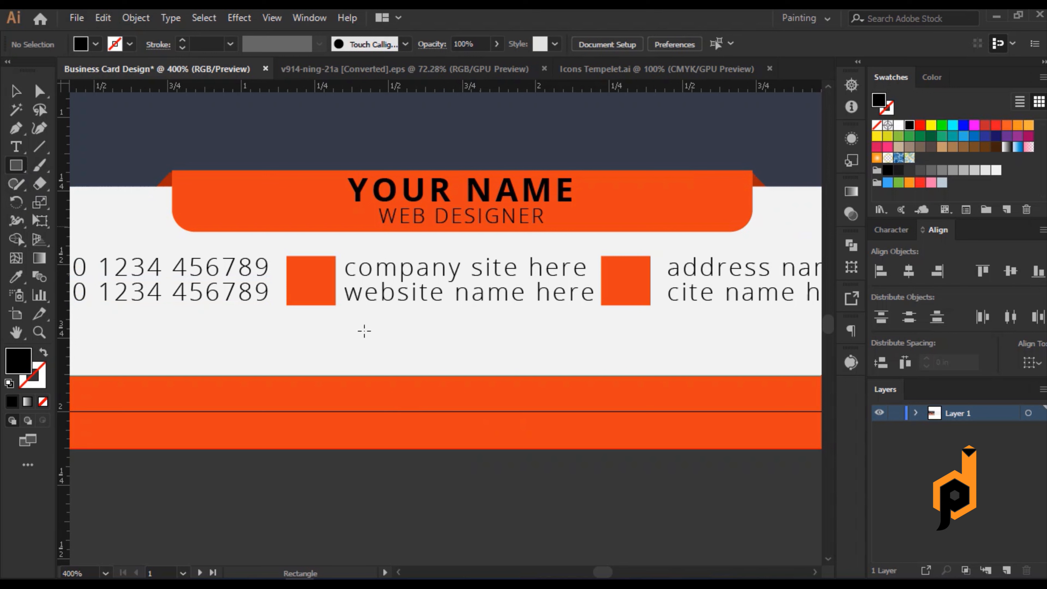
scroll(684, 295, up, 1)
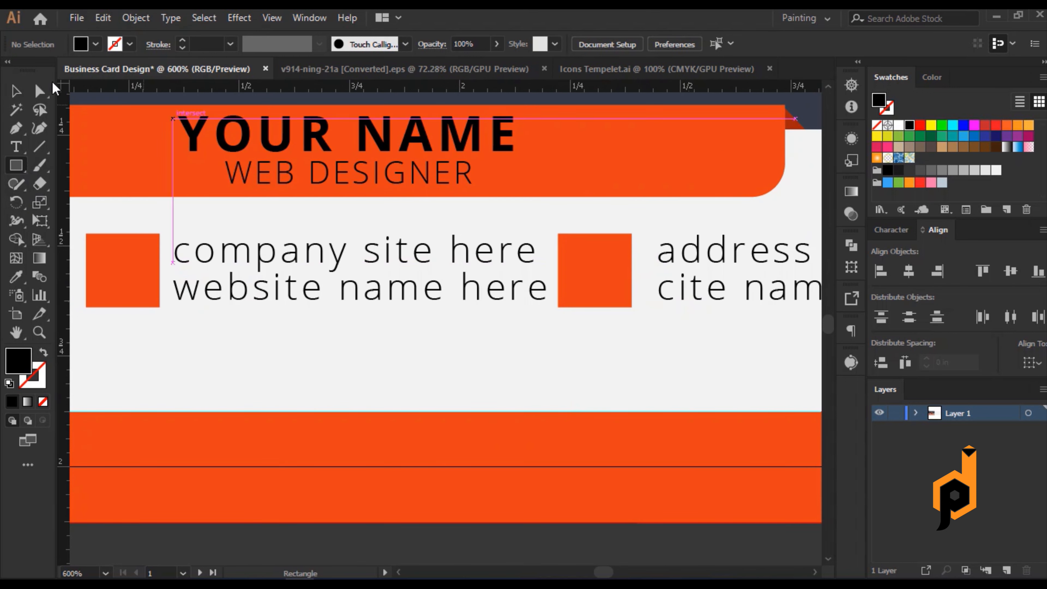
key(v)
drag(606, 284, 614, 294)
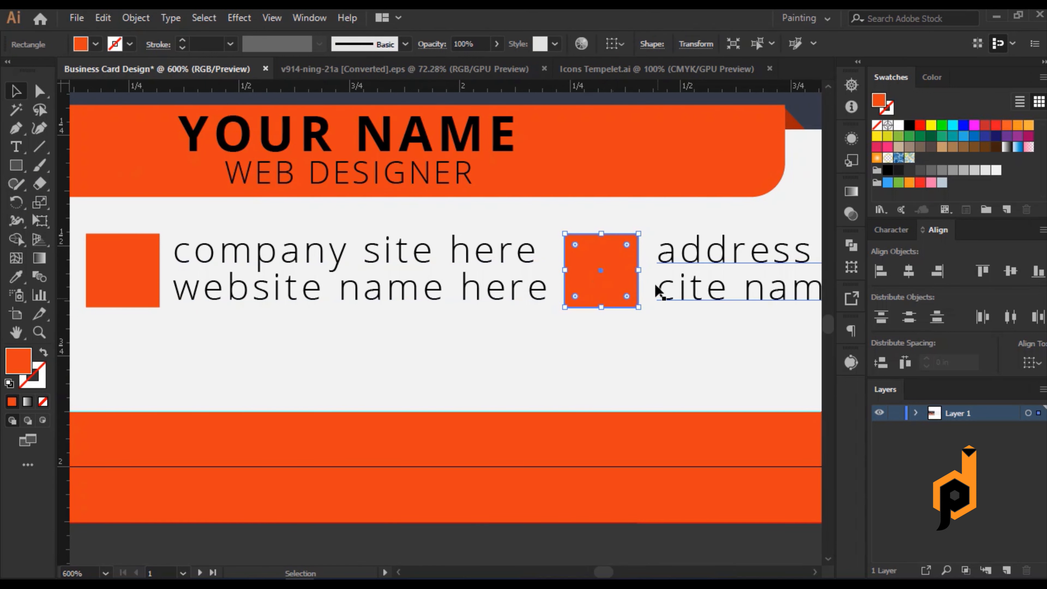
scroll(657, 288, up, 2)
click(909, 137)
key(Delete)
key(ctrl+z)
key(ctrl+z)
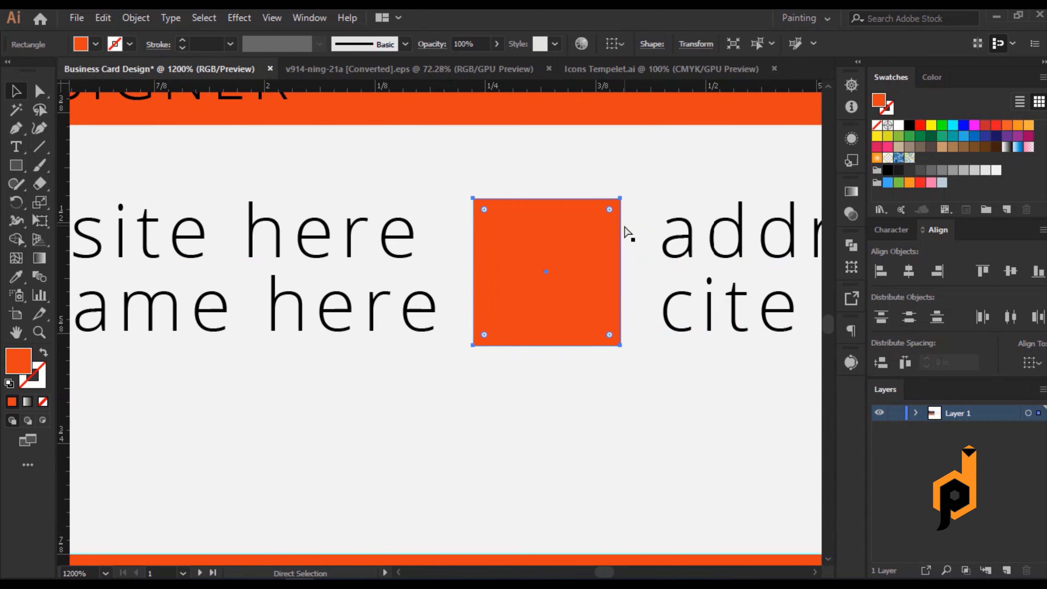
Draw a narrow vertical spacer rectangle between the third orange square and the address text and fill it dark brown.
click(643, 182)
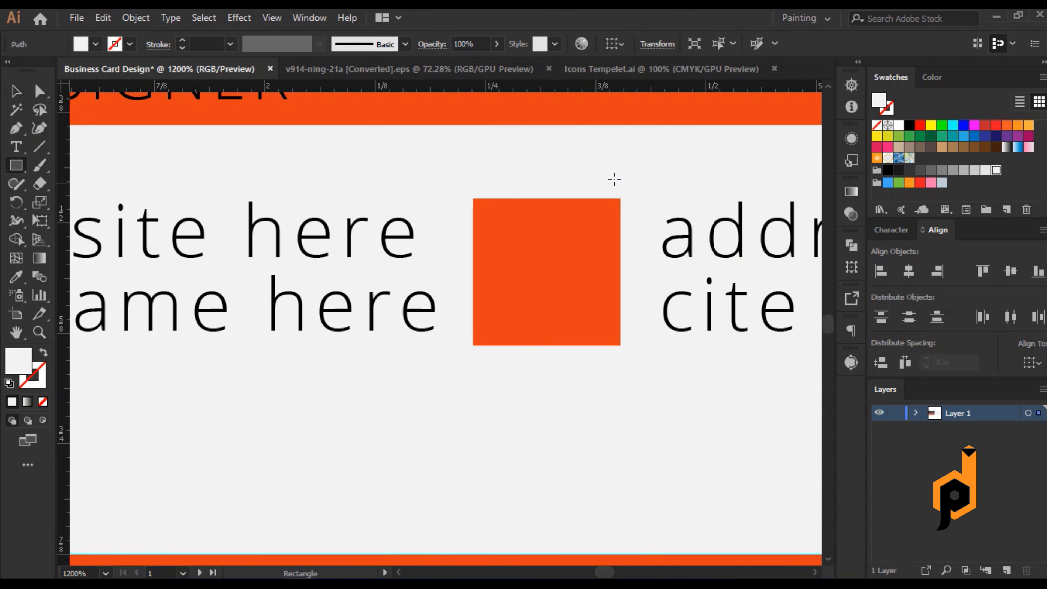
drag(620, 163, 660, 359)
click(931, 148)
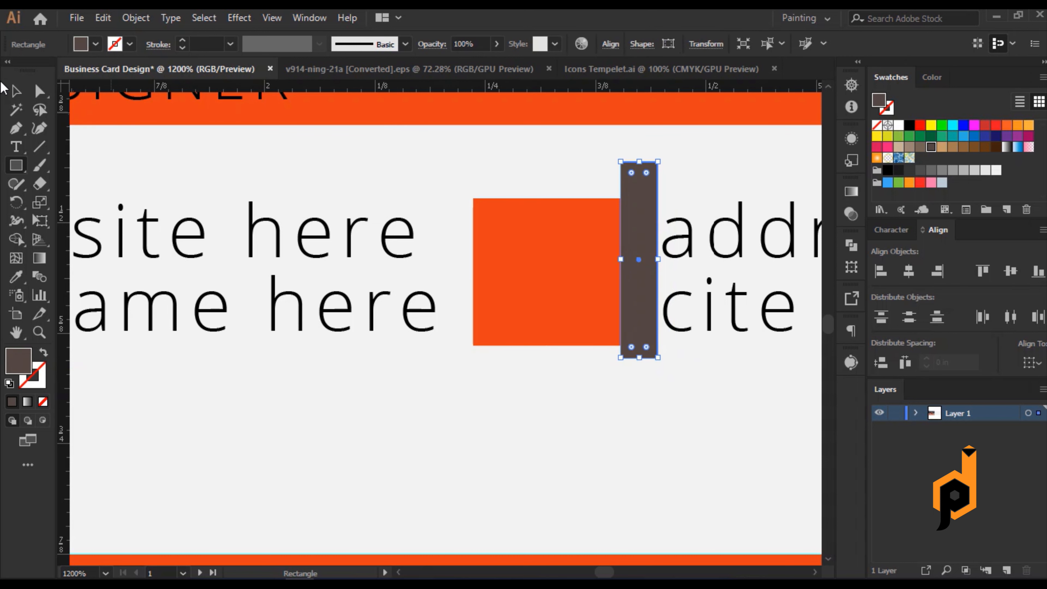
Try to widen the spacer rectangle toward the address text and open the keyboard increment preference.
click(16, 92)
scroll(673, 233, up, 4)
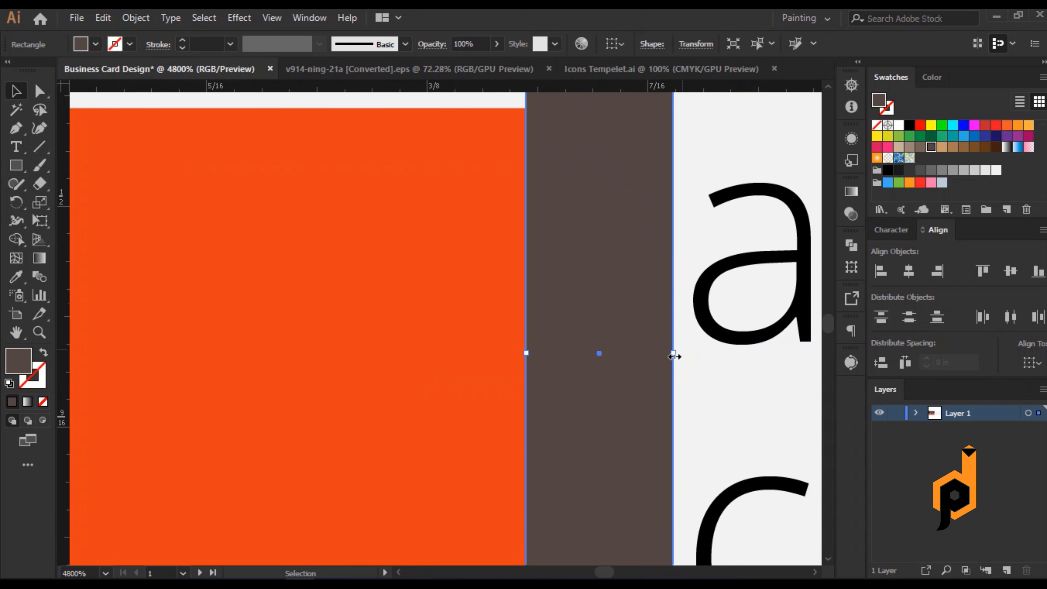
mouse_move(674, 357)
mouse_down()
mouse_move(695, 357)
mouse_move(685, 353)
mouse_up()
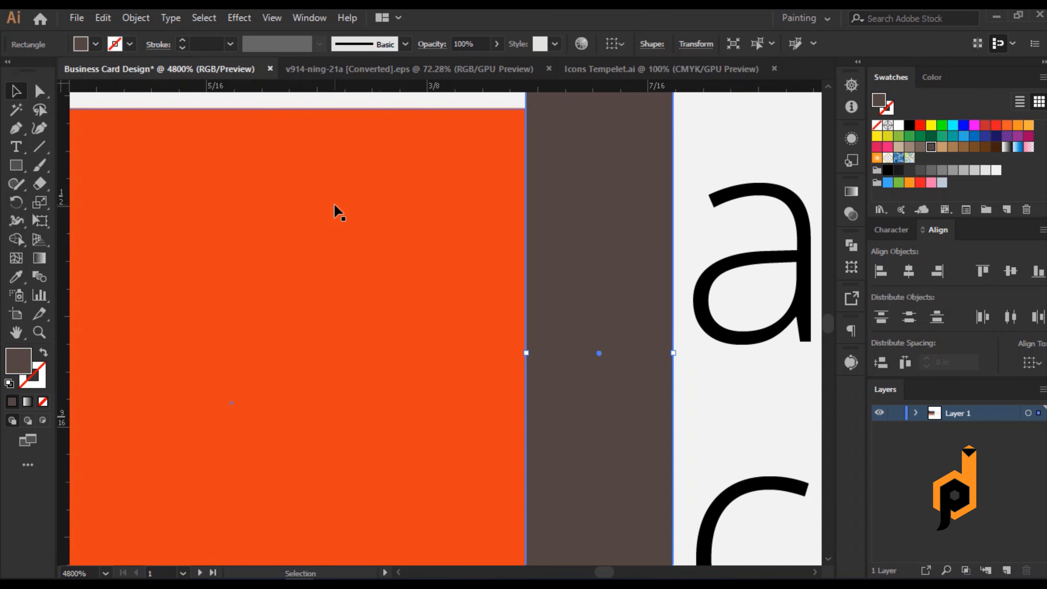
key(ctrl+k)
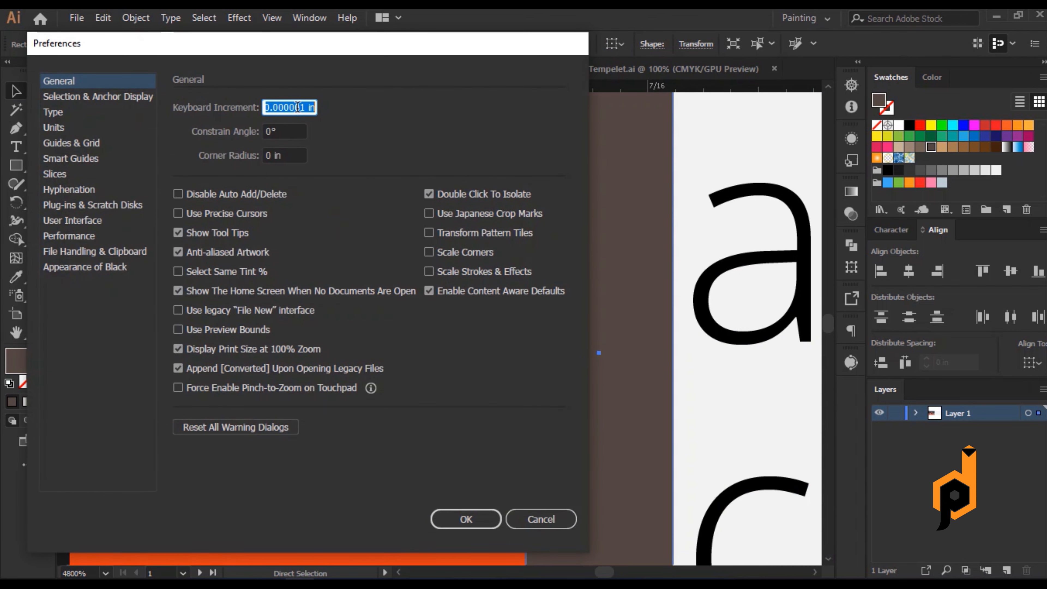
click(461, 519)
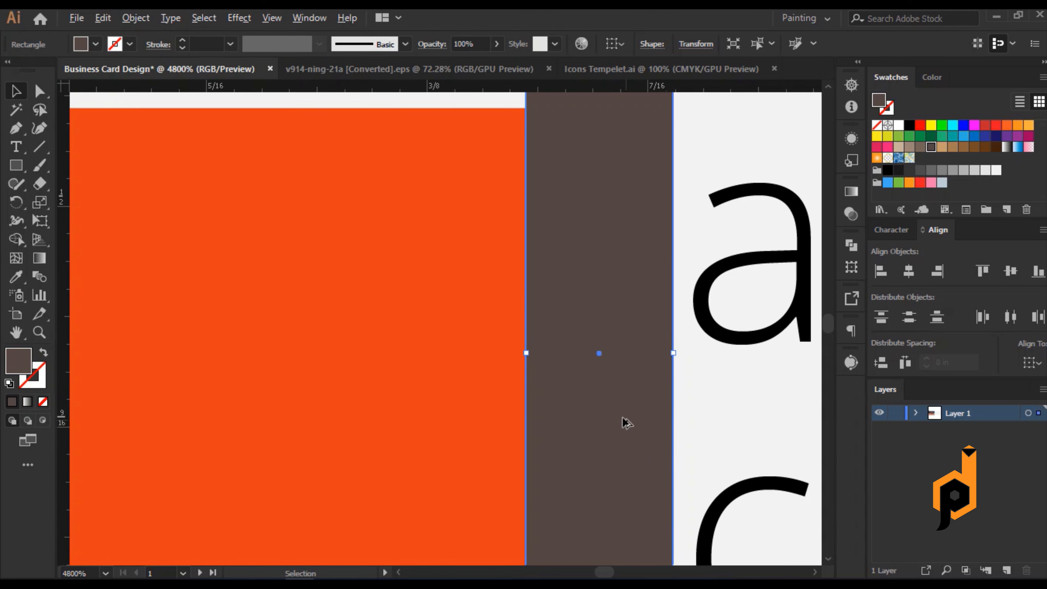
Move the spacer rectangle against the right edge of the middle orange square and nudge the website text right to the spacer's edge.
scroll(626, 423, down, 4)
drag(477, 294, 604, 220)
drag(737, 380, 283, 404)
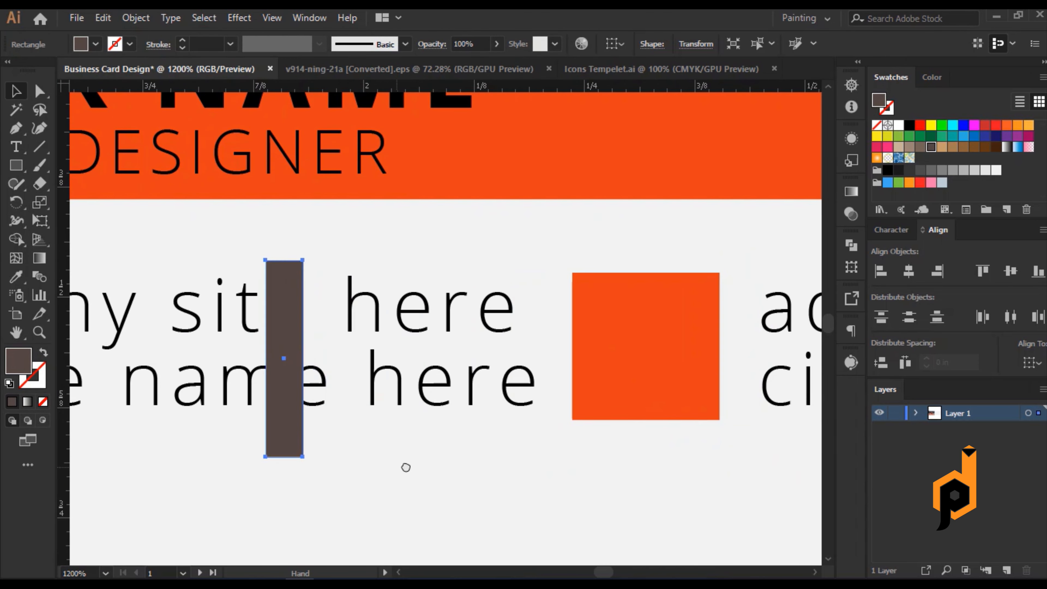
drag(406, 467, 673, 468)
drag(780, 387, 275, 388)
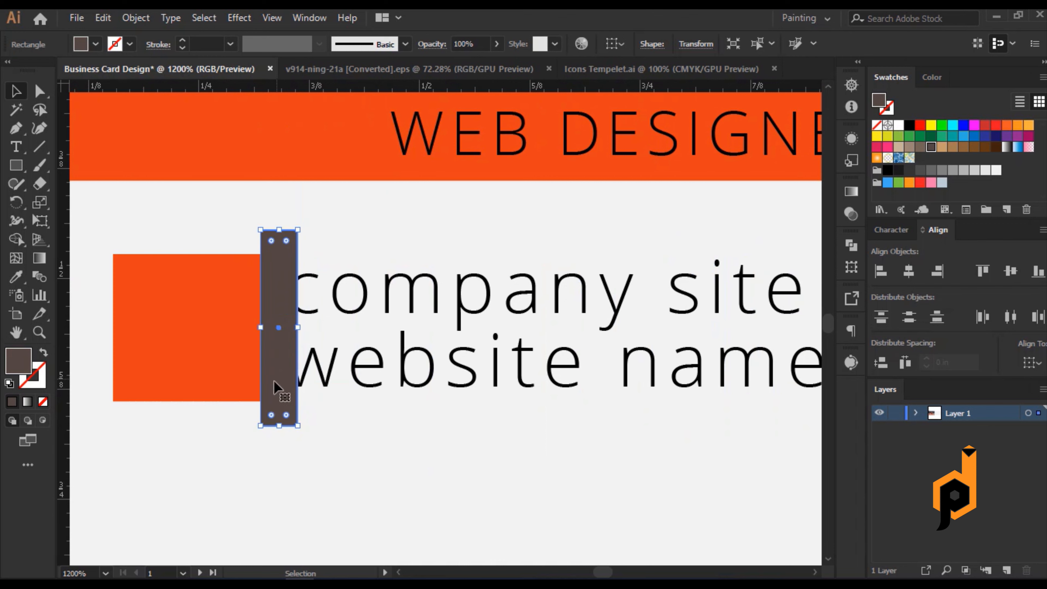
click(317, 314)
key(Right)
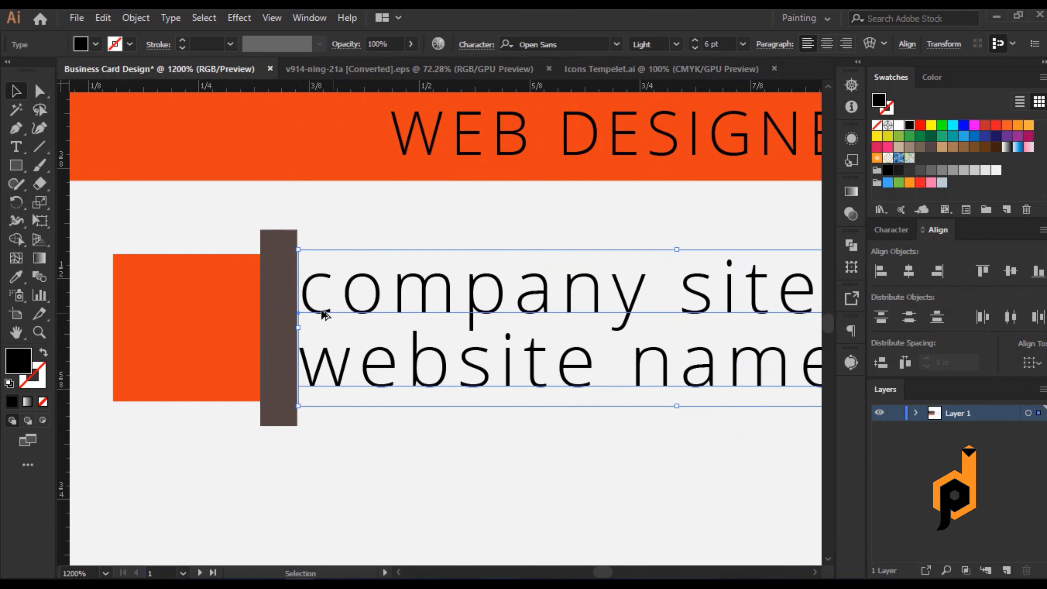
Move the spacer rectangle against the right edge of the first orange square and nudge the phone numbers right to the spacer's edge.
scroll(323, 315, down, 1)
drag(470, 421, 701, 400)
drag(532, 340, 164, 318)
drag(261, 434, 586, 436)
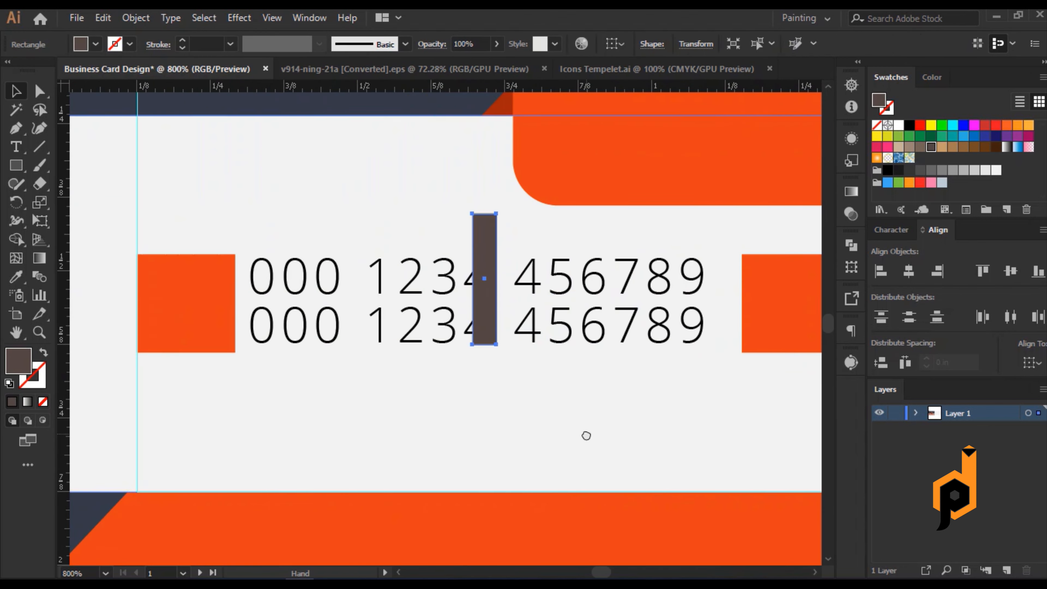
drag(489, 321, 247, 345)
click(291, 336)
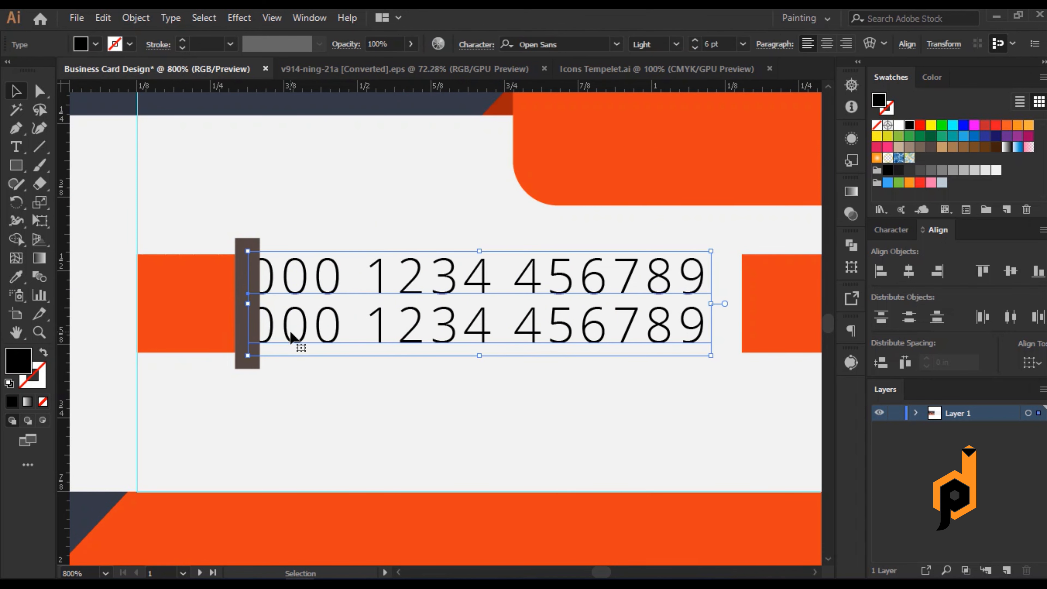
key(Right)
Delete the dark brown spacer rectangle beside the phone numbers.
click(251, 355)
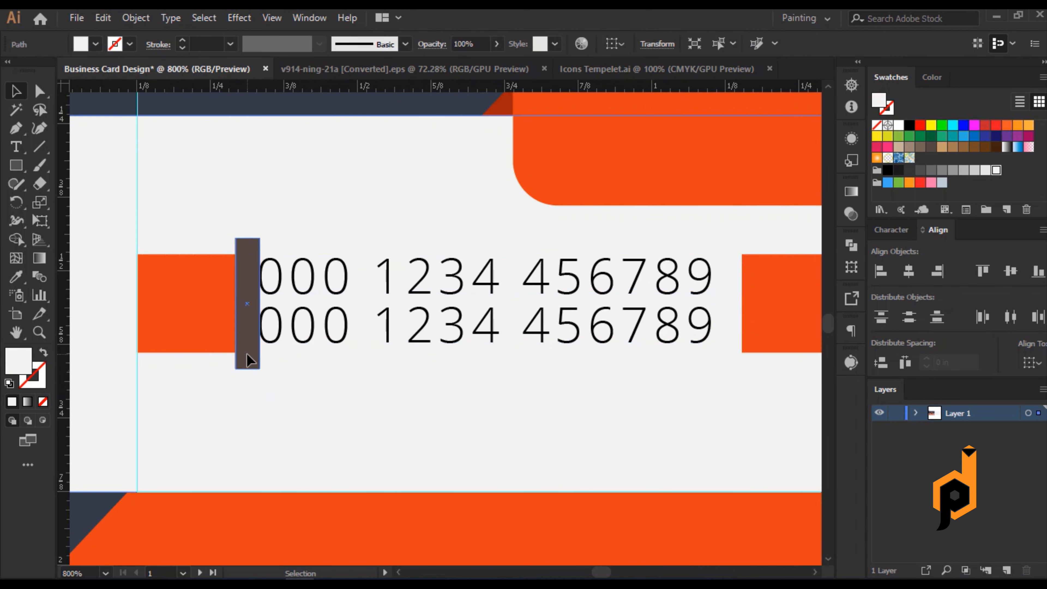
key(Delete)
scroll(342, 385, down, 3)
drag(444, 392, 353, 410)
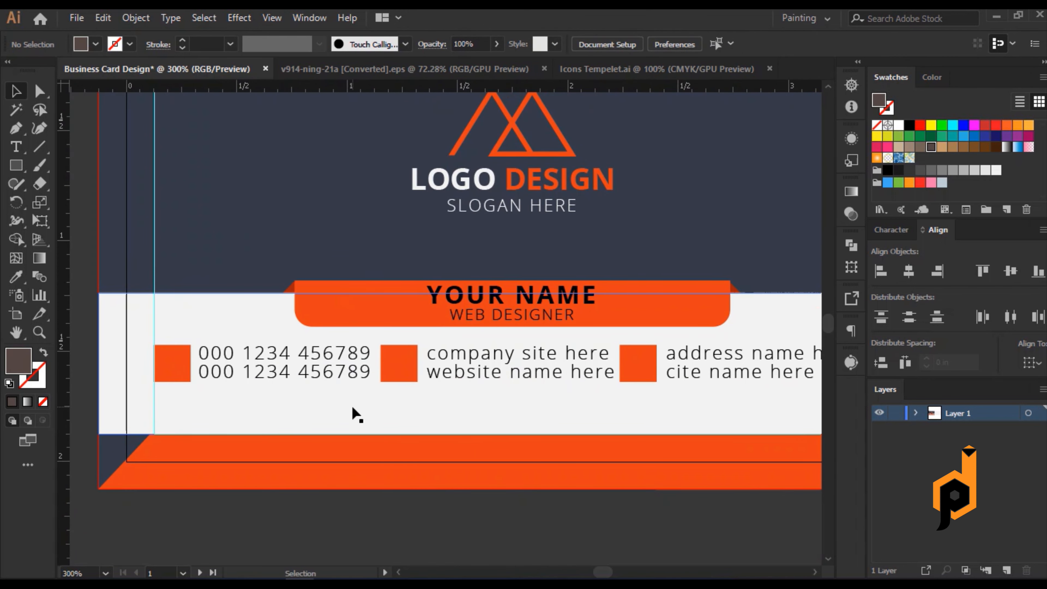
Set the font style of the phone, website and address texts to Regular.
scroll(469, 422, down, 1)
drag(495, 400, 457, 400)
scroll(435, 398, up, 1)
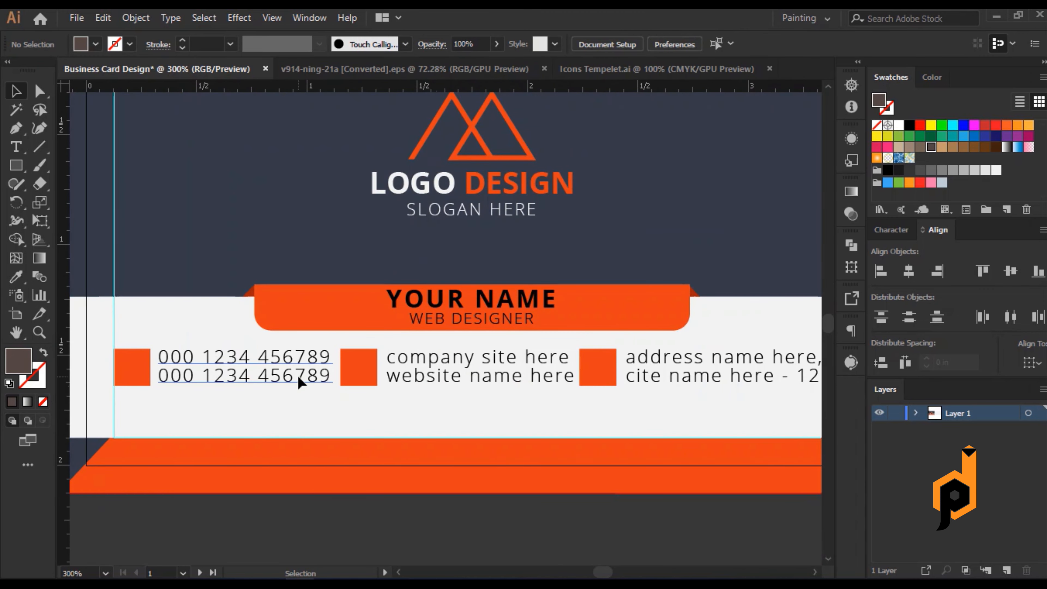
click(298, 376)
shift+click(475, 383)
shift+click(690, 380)
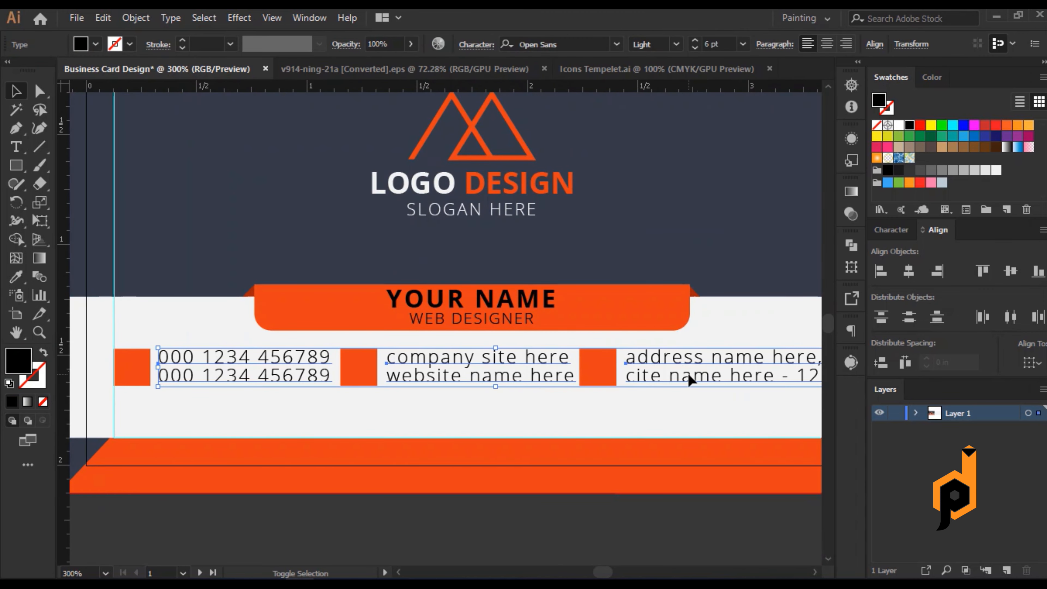
click(675, 45)
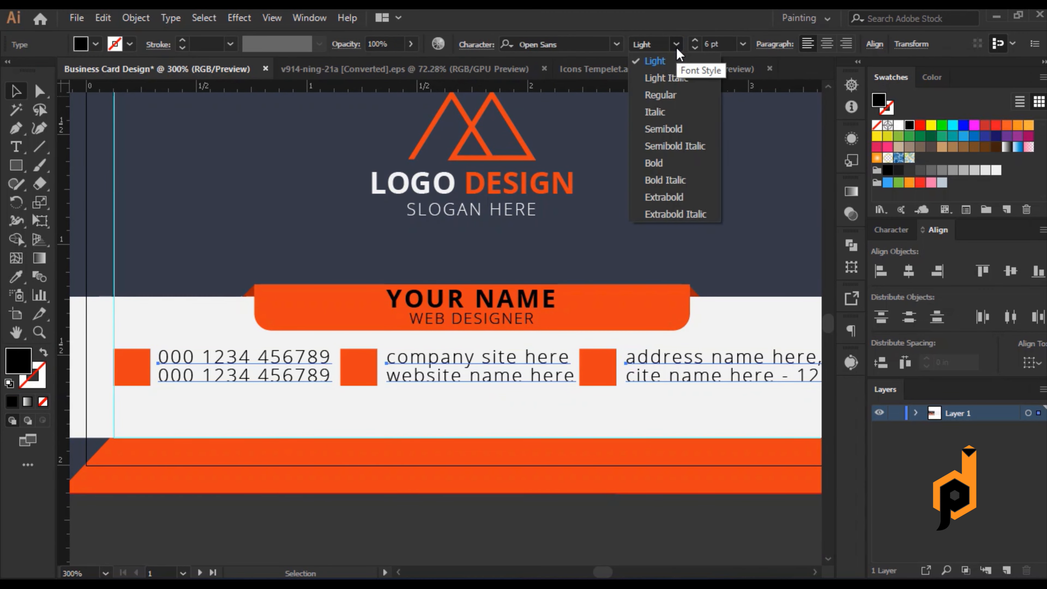
click(666, 91)
Set the tracking of the three contact texts to 0.
drag(713, 210, 649, 193)
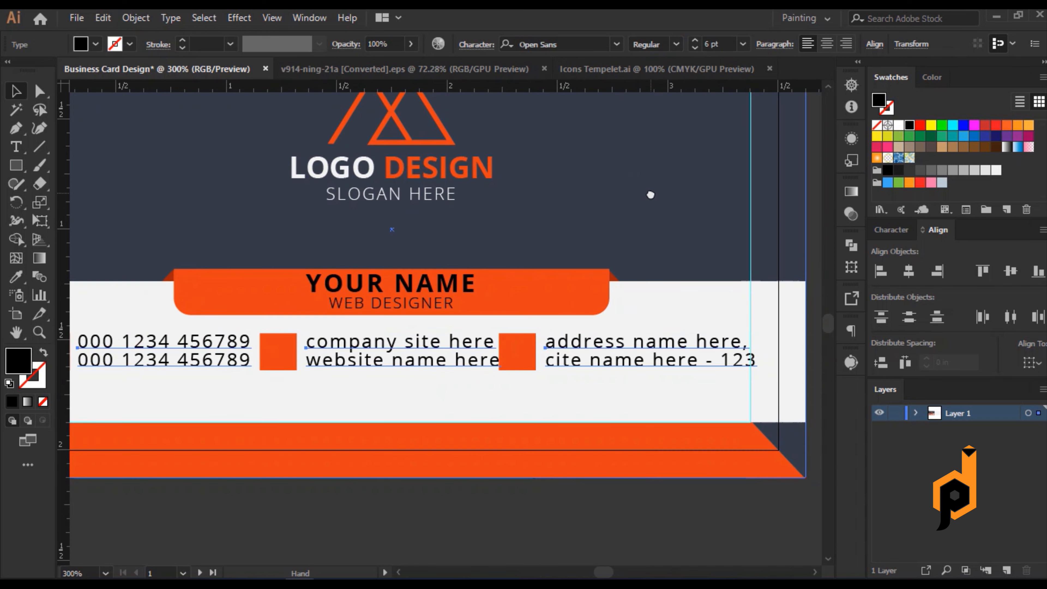
click(476, 45)
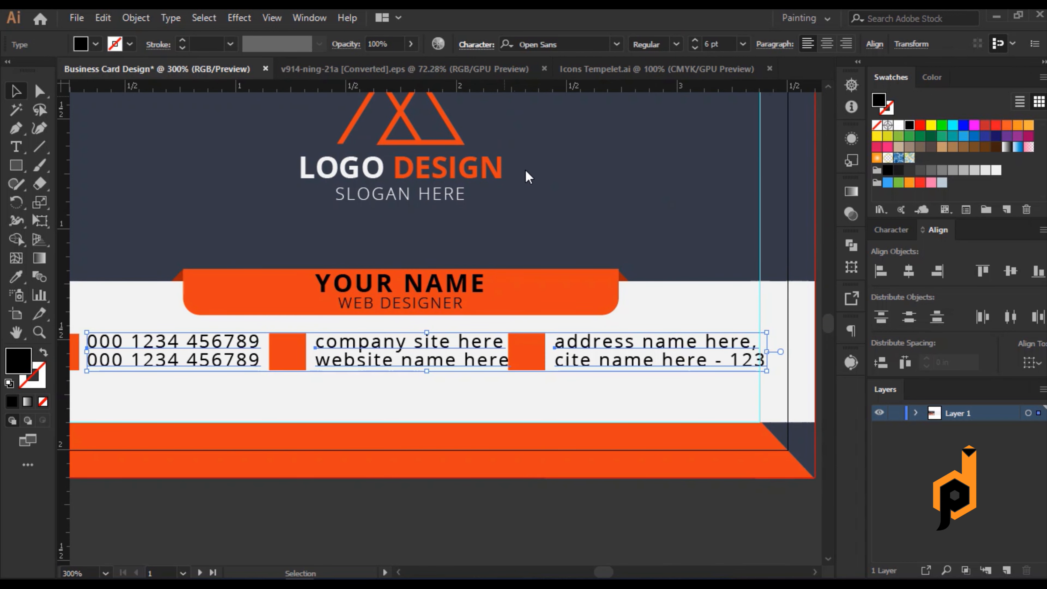
click(469, 155)
click(482, 157)
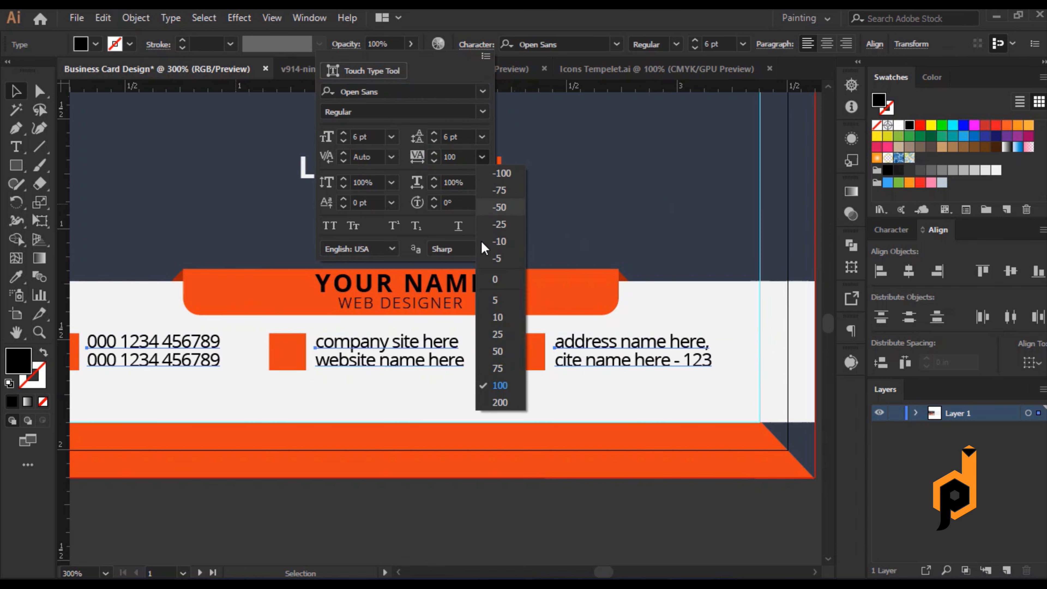
click(491, 277)
click(515, 546)
Group the third orange square with the address text, and the middle orange square with the website text.
click(534, 363)
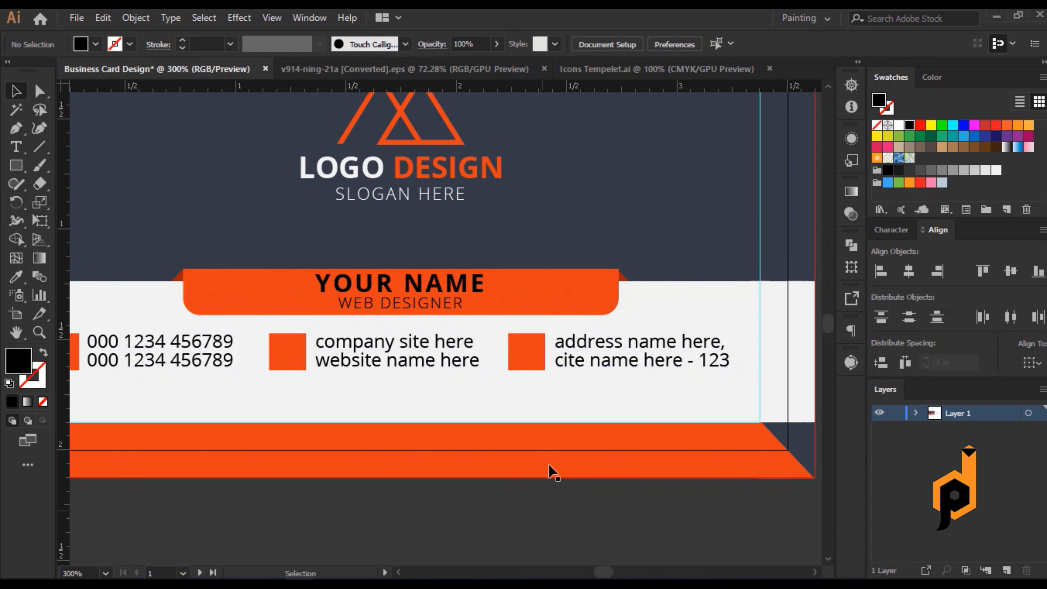
shift+click(579, 348)
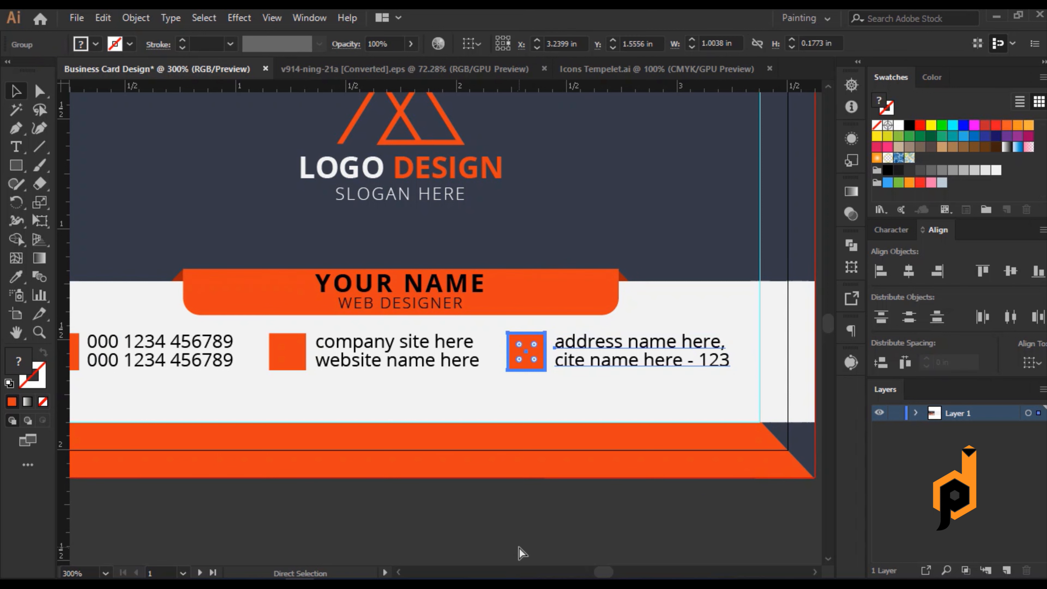
click(358, 361)
shift+click(294, 358)
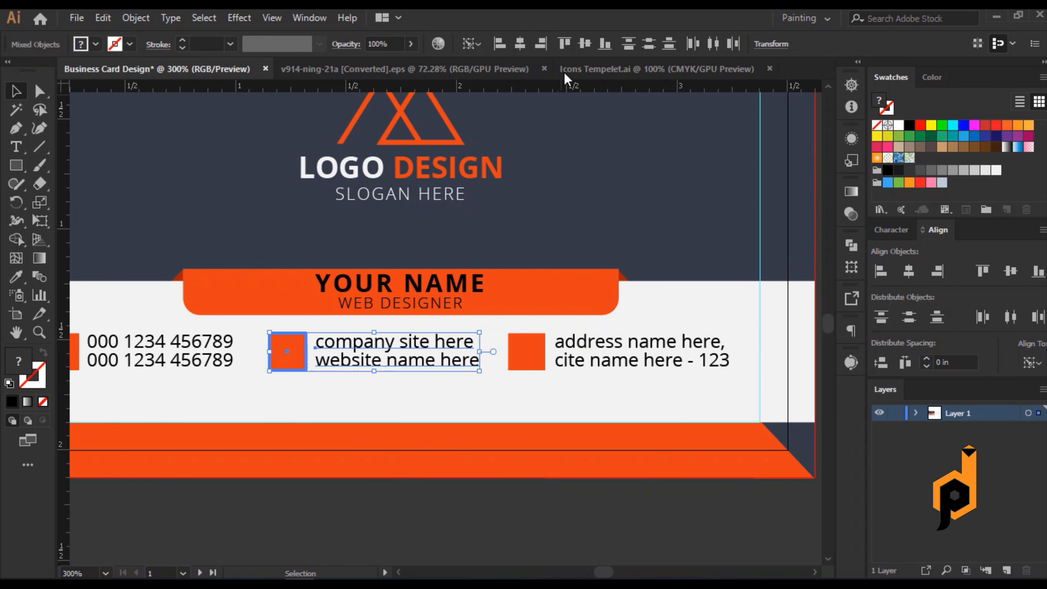
key(a)
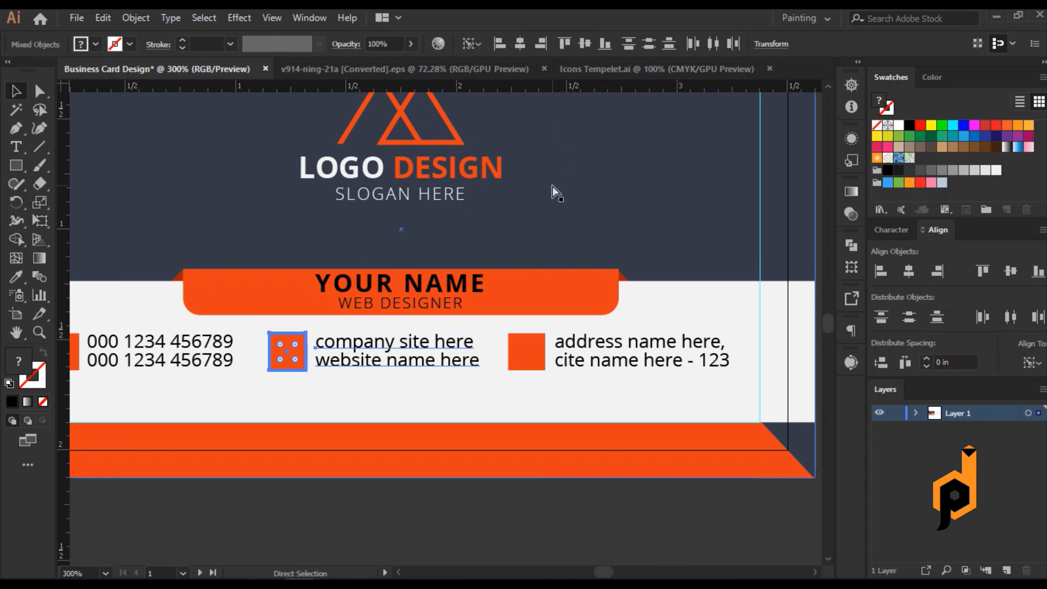
key(v)
Group the first orange square with the phone numbers.
click(93, 351)
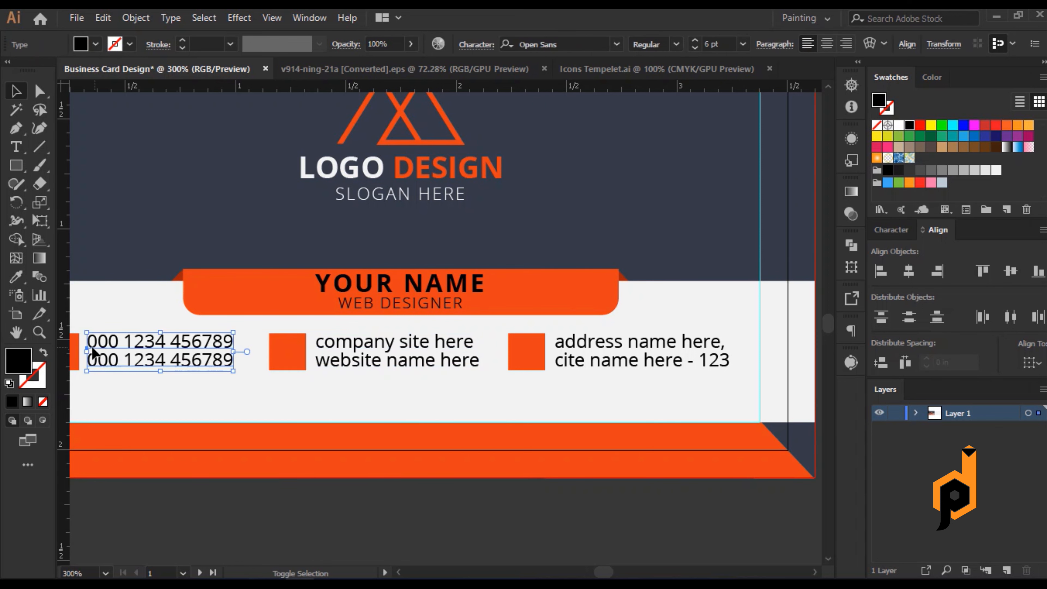
shift+click(75, 360)
drag(205, 545, 294, 529)
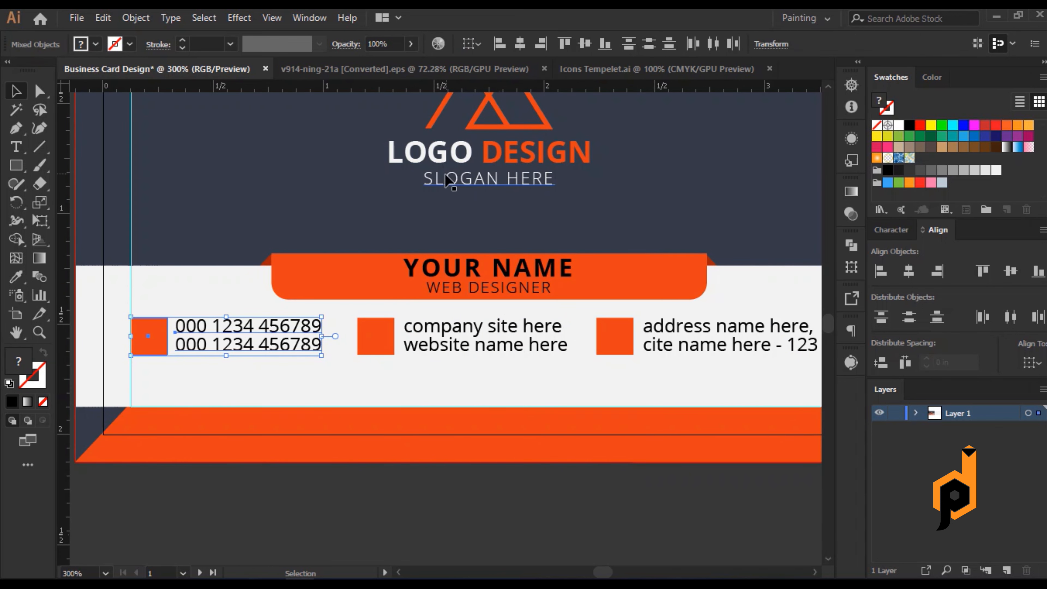
key(a)
key(ctrl+g)
Move the address group right, close to the right margin guide, and distribute the three contact groups evenly by their horizontal centres.
drag(438, 184, 402, 201)
drag(570, 354, 595, 353)
shift+click(339, 354)
shift+click(112, 353)
click(1010, 317)
click(331, 487)
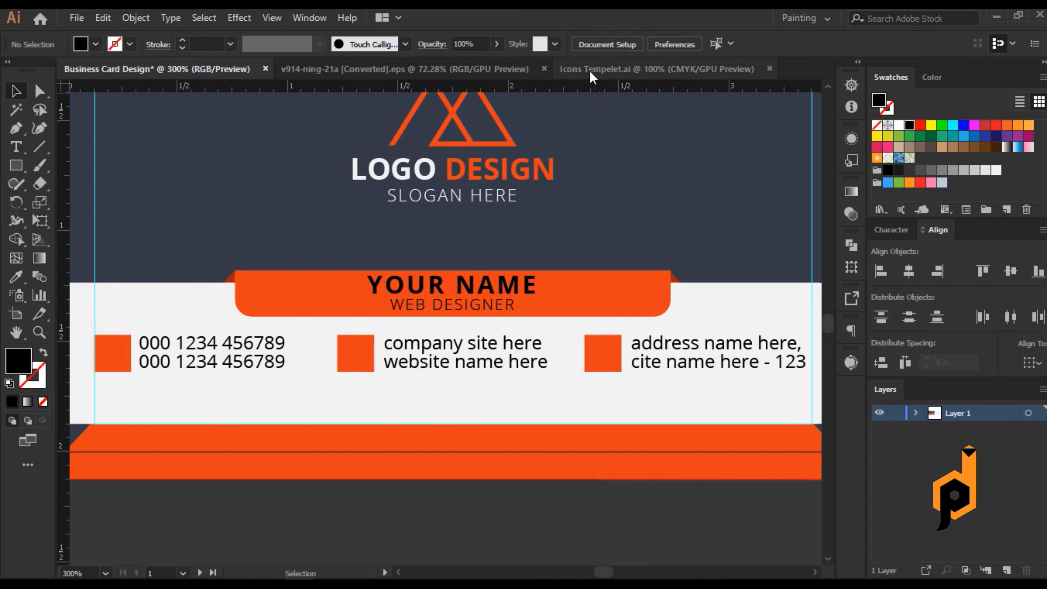
Copy the solid phone handset icon from Icons Tempelet.ai into the card and scale it down to fit inside the first orange square.
click(592, 70)
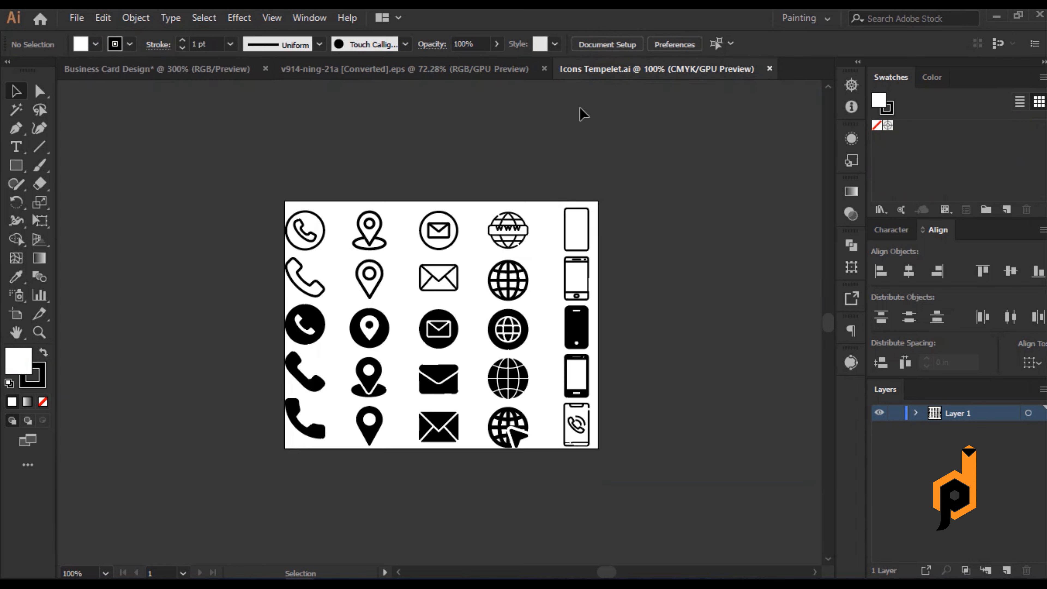
drag(315, 358, 119, 348)
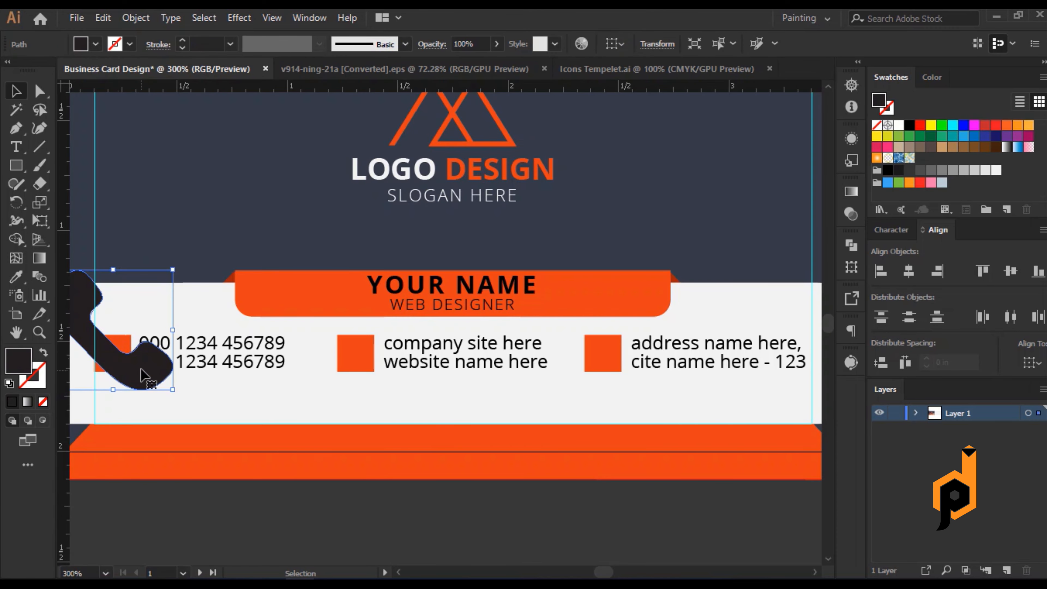
scroll(177, 328, up, 1)
drag(202, 306, 412, 307)
drag(381, 413, 317, 426)
scroll(307, 343, up, 3)
drag(295, 411, 340, 450)
Ungroup the first orange square and the phone numbers.
click(327, 348)
double_click(327, 351)
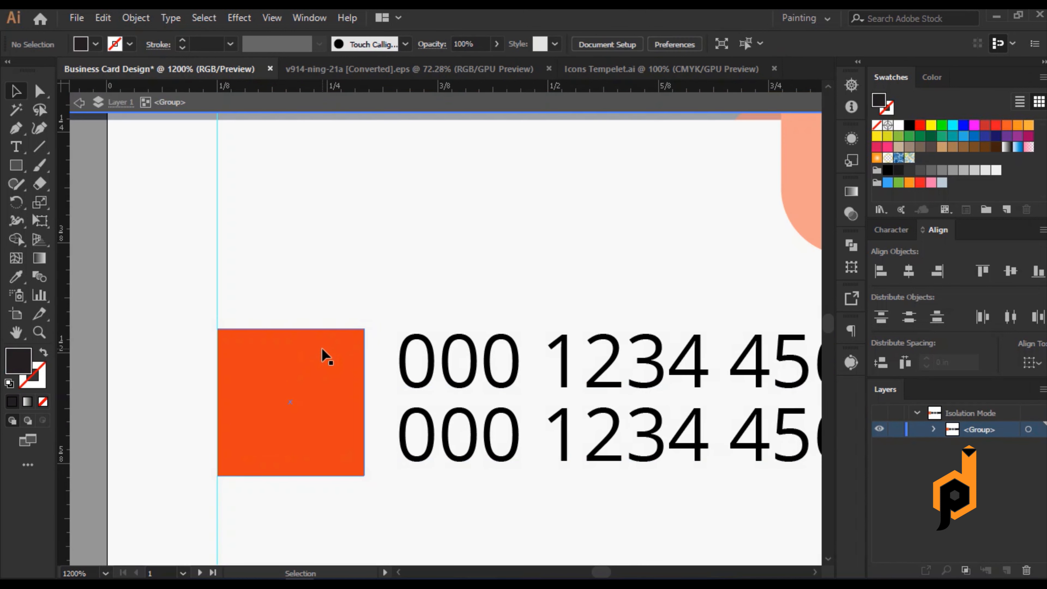
key(ctrl+z)
key(ctrl+z)
click(88, 263)
click(316, 366)
key(ctrl+shift+g)
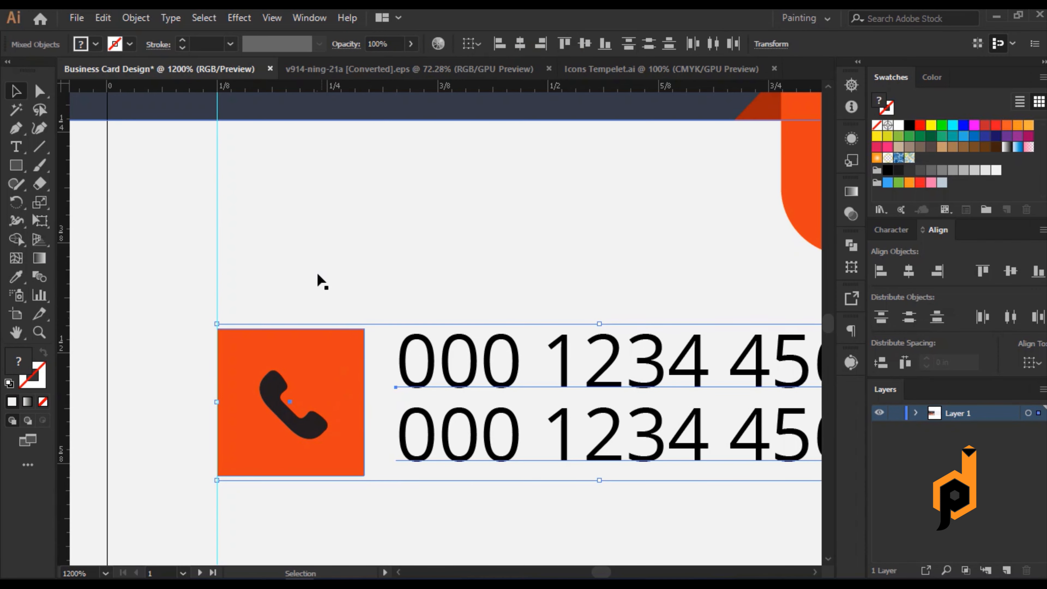
Enlarge the phone icon slightly and centre it horizontally and vertically on the first orange square as key object.
click(329, 304)
click(312, 359)
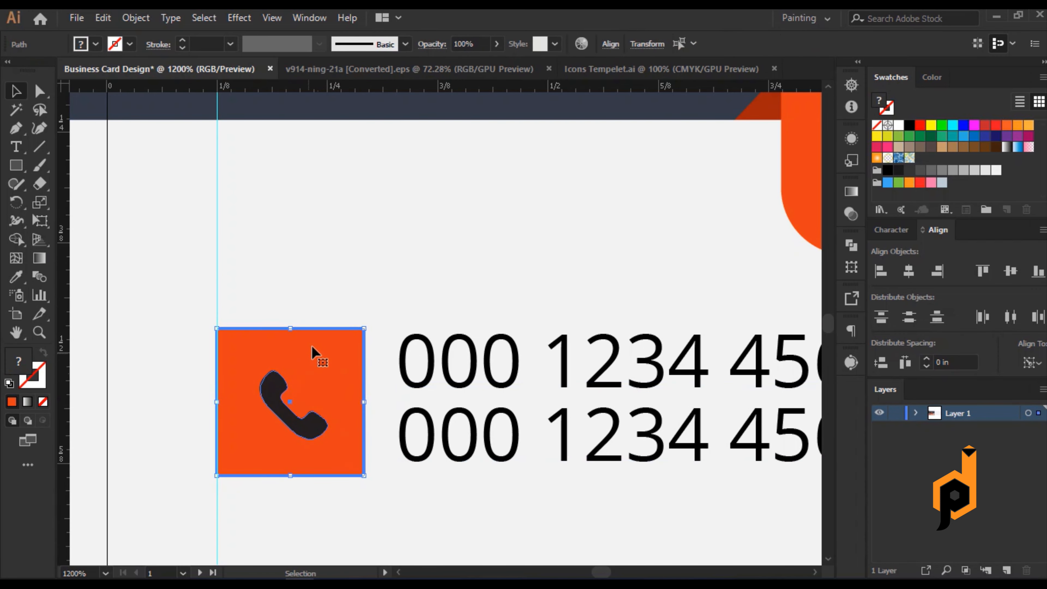
click(268, 390)
drag(327, 439, 338, 450)
click(280, 413)
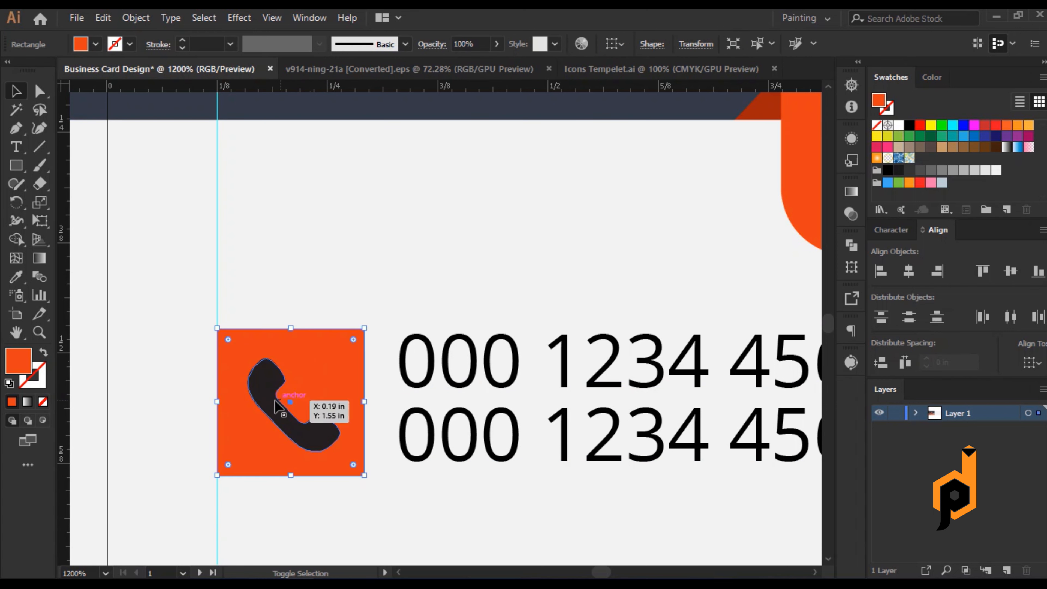
shift+click(300, 402)
click(320, 371)
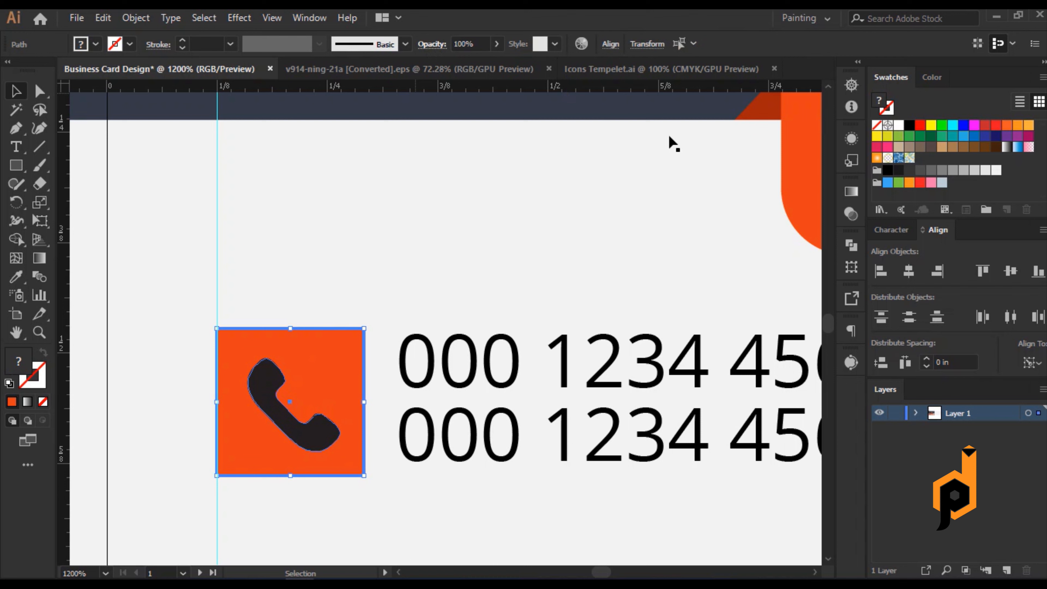
click(909, 272)
click(1010, 270)
Fill the phone icon with the lightest off-white swatch of the grey group.
click(500, 296)
click(298, 419)
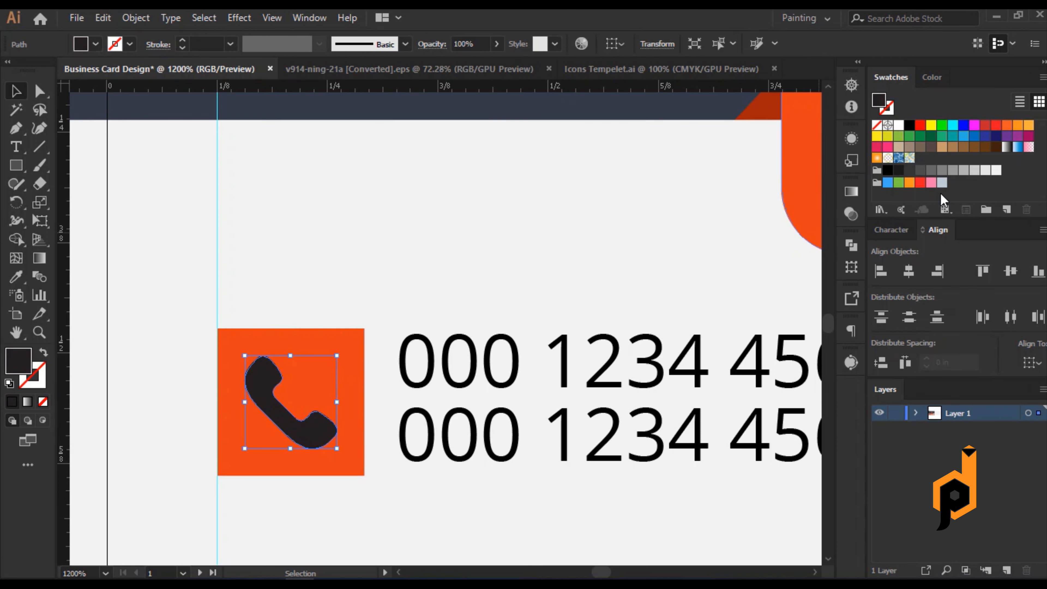
click(996, 170)
scroll(406, 260, down, 3)
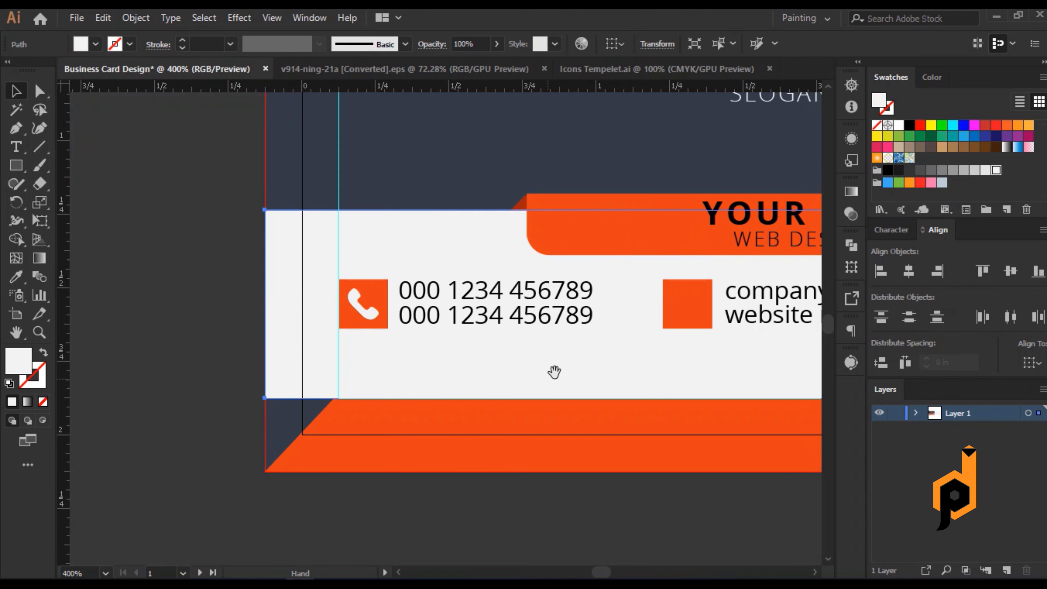
Copy the thick-line globe icon from Icons Tempelet.ai onto the middle orange square and scale it down to about 0.1 in.
drag(554, 372, 325, 409)
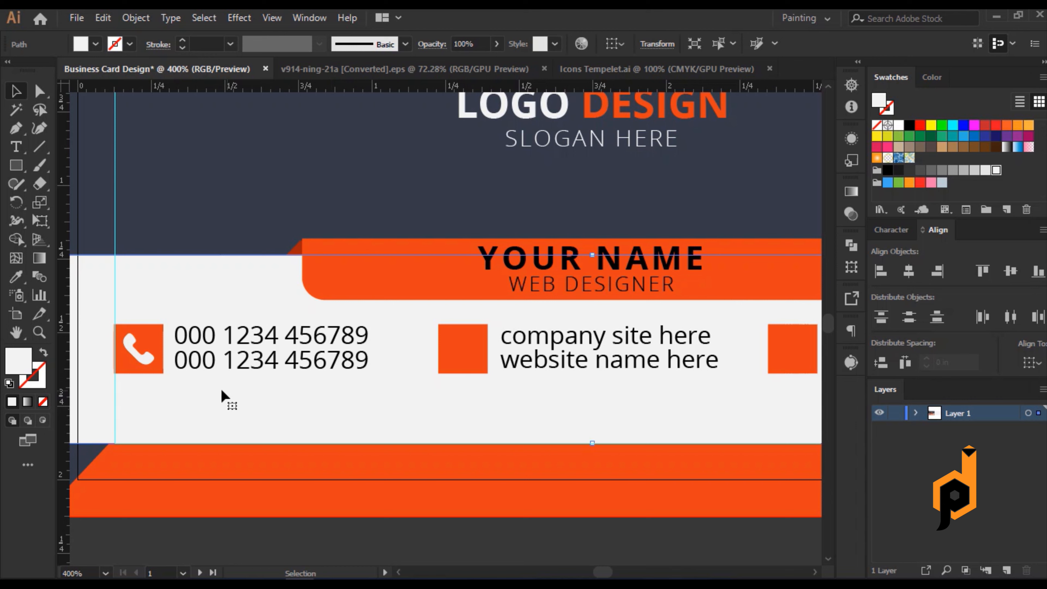
click(594, 71)
drag(507, 281, 474, 335)
scroll(474, 334, up, 3)
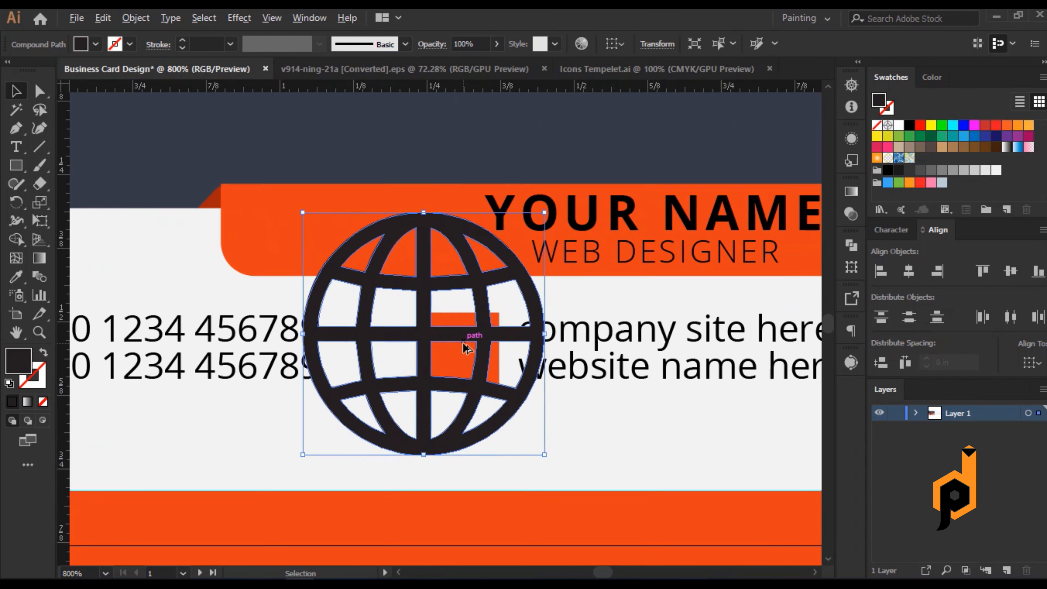
drag(573, 496, 452, 382)
drag(412, 335, 461, 358)
mouse_move(501, 399)
mouse_down()
mouse_move(486, 373)
mouse_move(498, 378)
mouse_up()
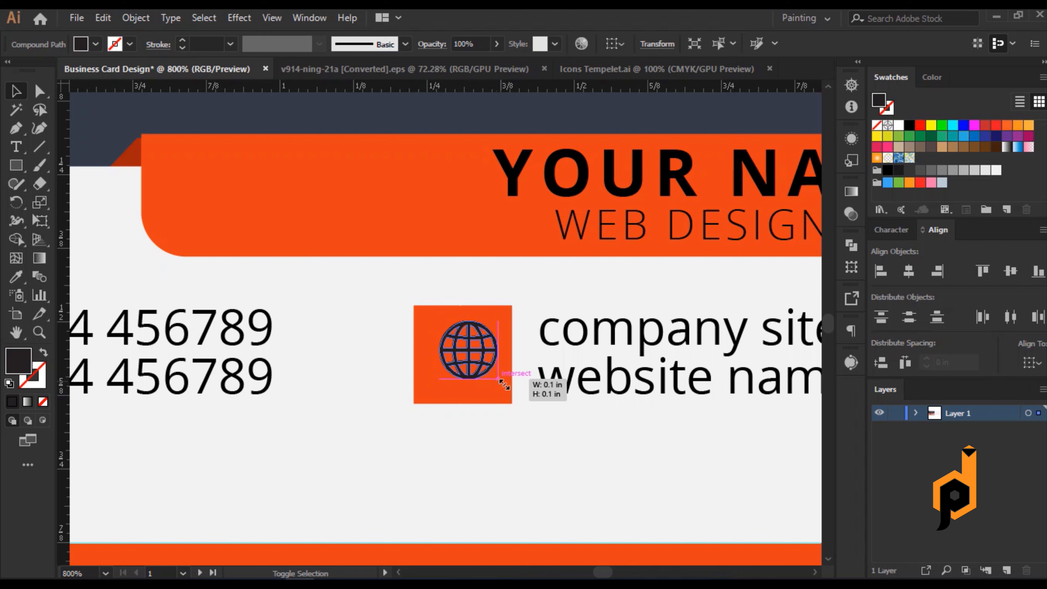
drag(504, 384, 502, 382)
Ungroup the website contact and centre the globe icon horizontally and vertically on the middle orange square as key object.
scroll(503, 380, up, 10)
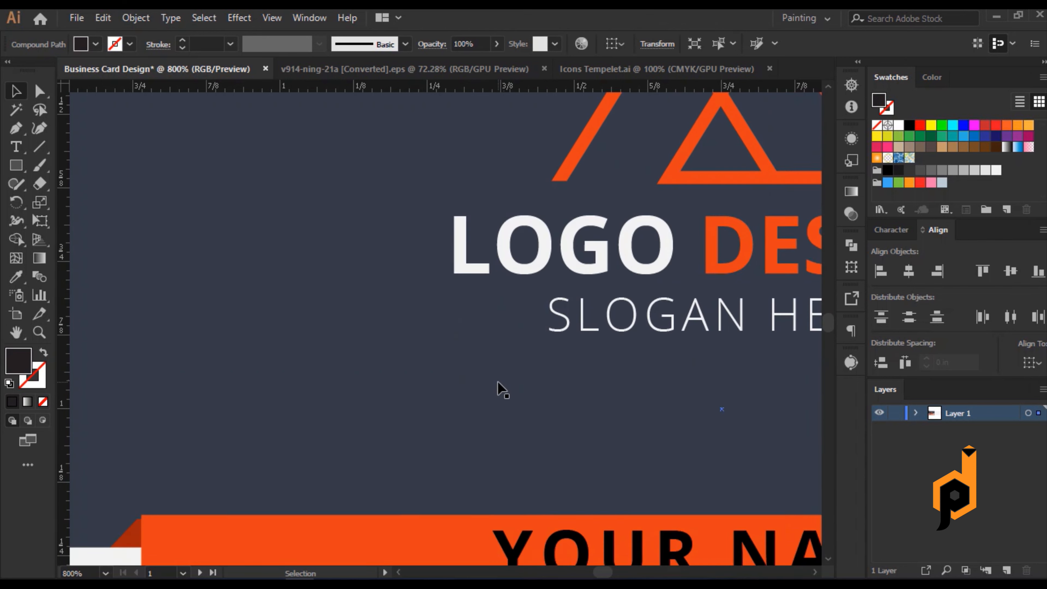
scroll(498, 382, down, 10)
scroll(495, 362, up, 1)
scroll(488, 231, up, 2)
drag(490, 231, 499, 417)
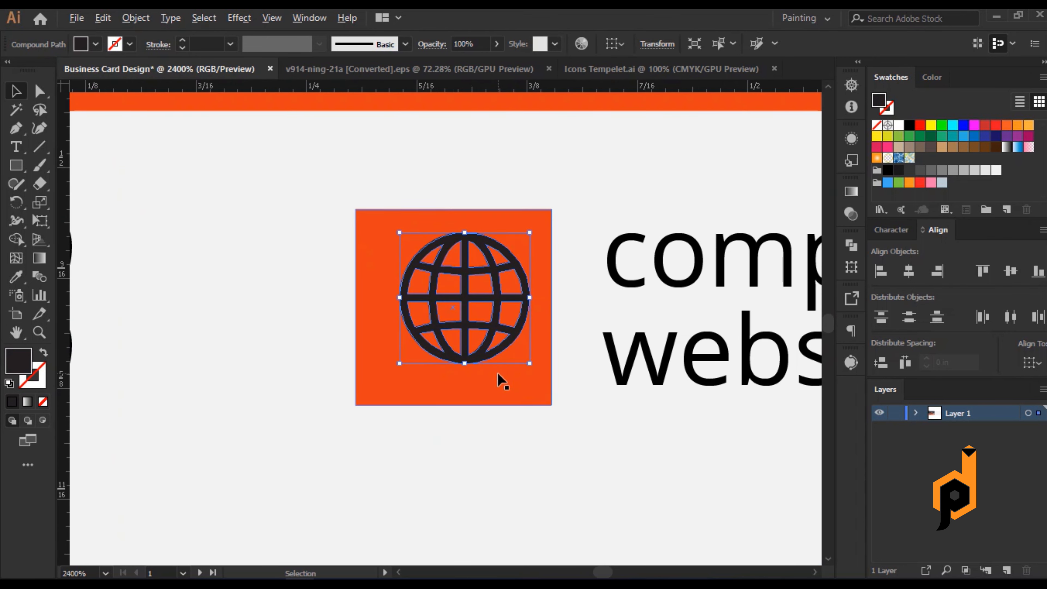
scroll(489, 381, up, 1)
click(498, 379)
click(496, 381)
click(503, 449)
click(490, 363)
shift+click(484, 311)
click(908, 270)
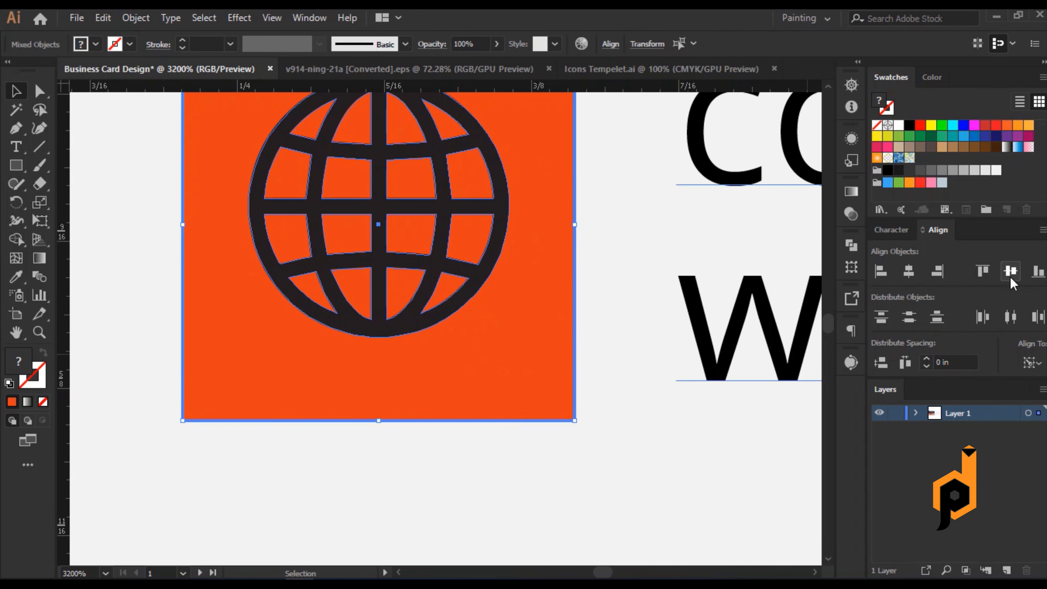
click(1010, 270)
Fill the globe icon with the lightest off-white swatch of the grey group.
click(666, 479)
click(458, 250)
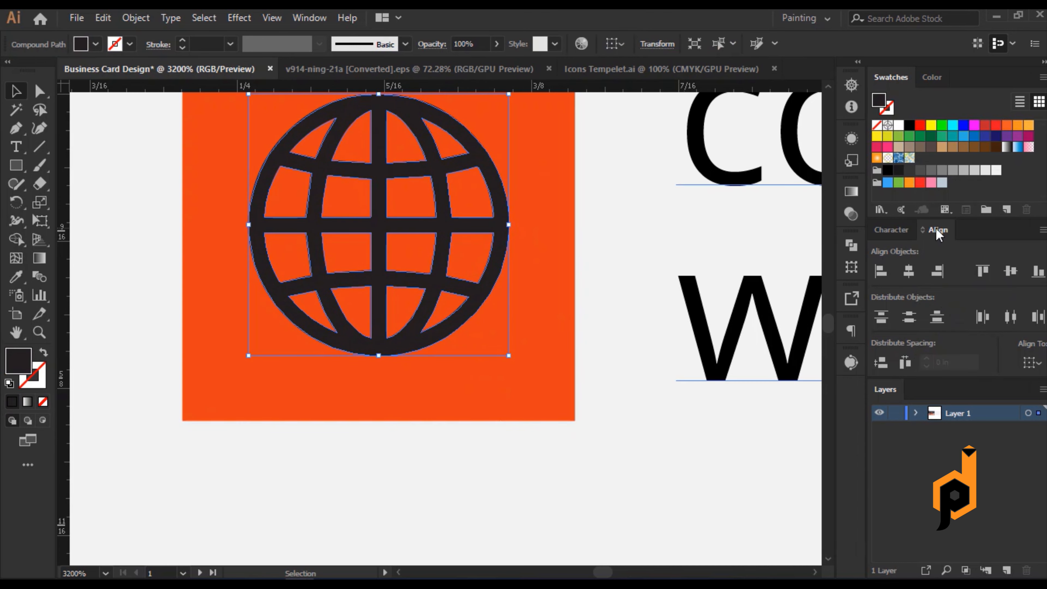
click(996, 170)
Copy the solid location pin icon from Icons Tempelet.ai onto the third orange square and scale it to fit inside.
key(ctrl+minus)
key(ctrl+minus)
key(ctrl+minus)
key(ctrl+minus)
drag(561, 487, 409, 447)
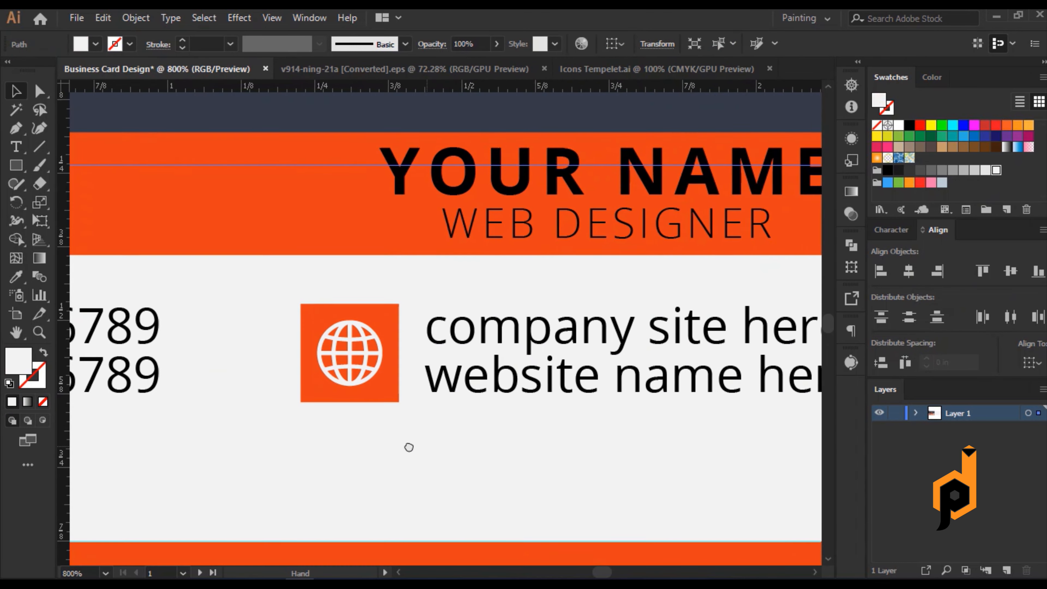
scroll(409, 448, right, 10)
click(656, 68)
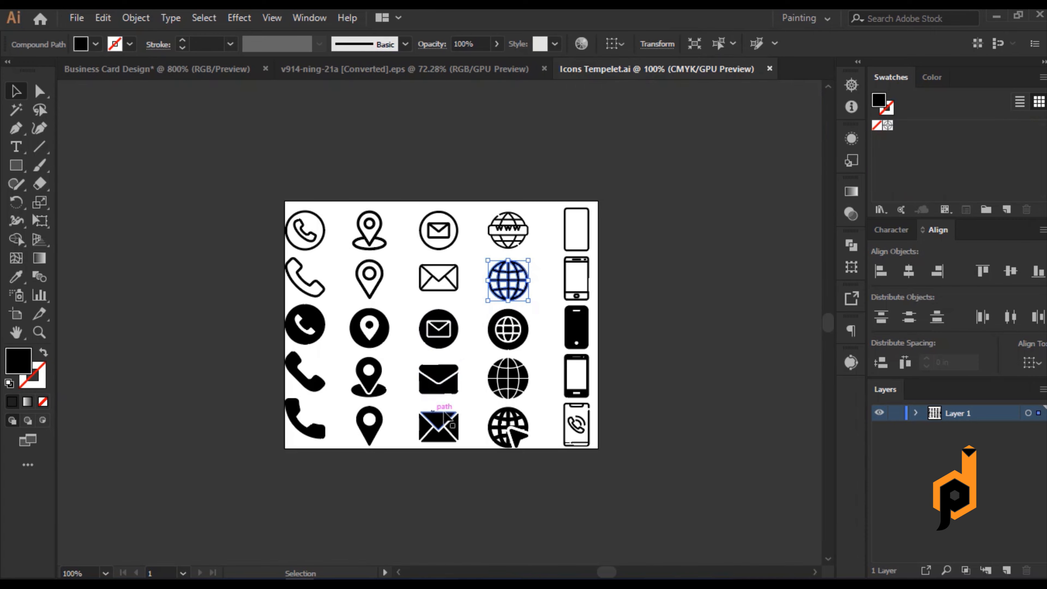
drag(371, 436, 402, 374)
drag(475, 159, 389, 344)
scroll(371, 355, up, 3)
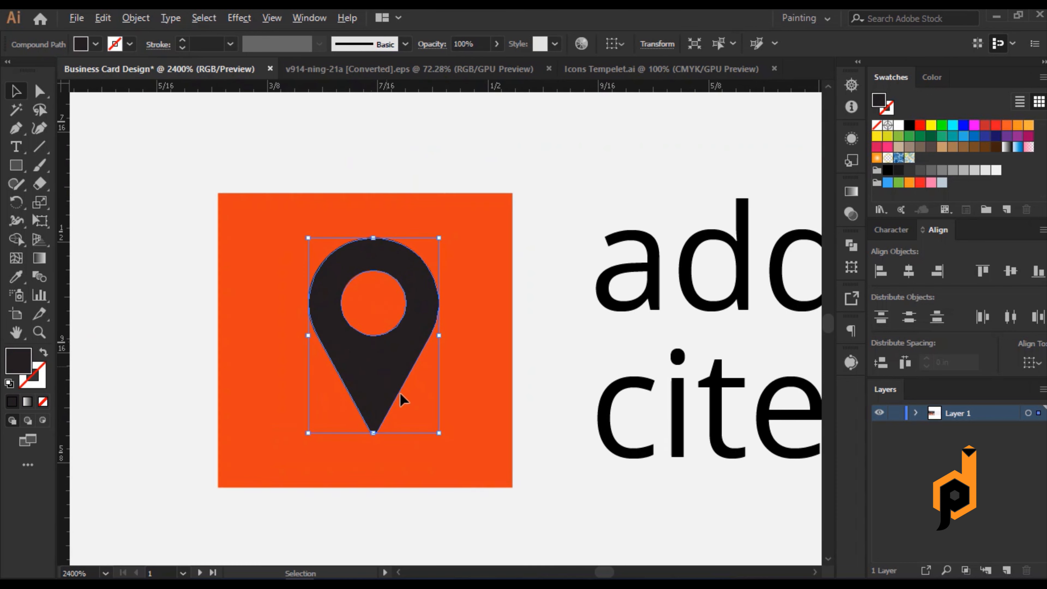
drag(438, 433, 463, 451)
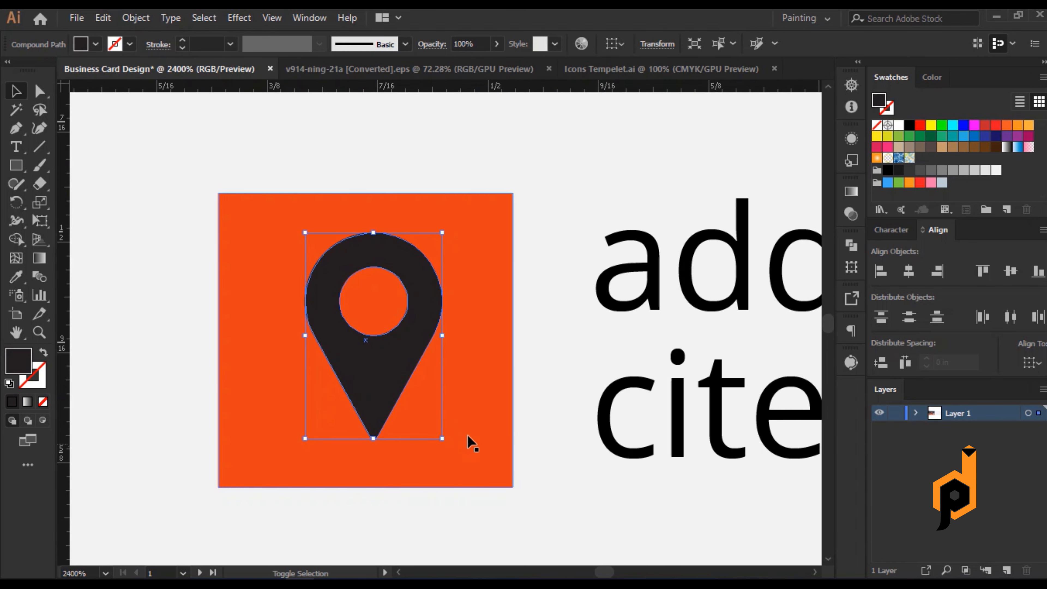
Ungroup the address contact and centre the location pin horizontally and vertically on the third orange square as key object.
key(ctrl+a)
click(476, 424)
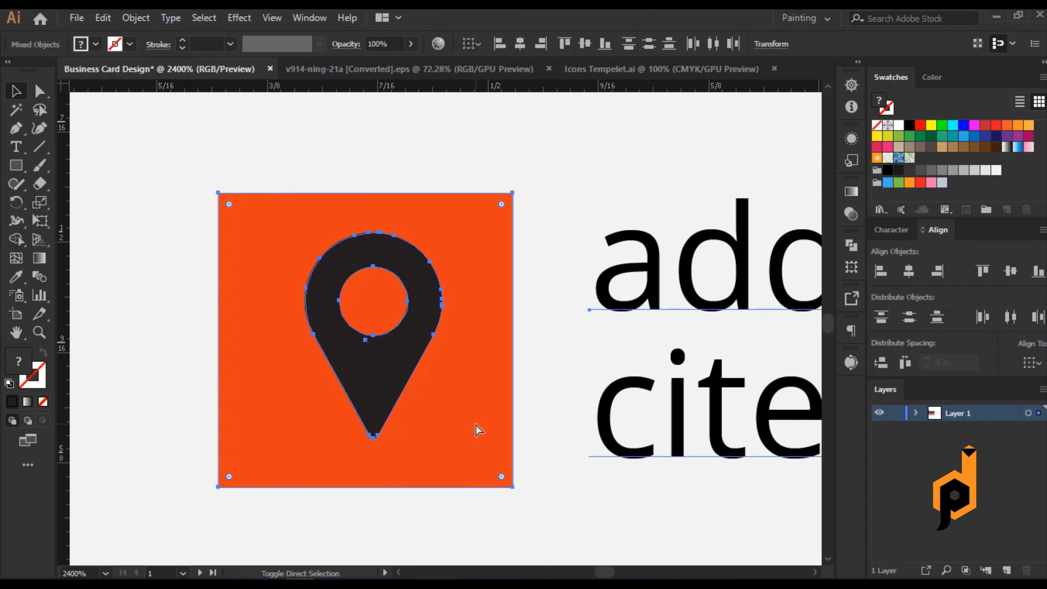
key(ctrl+a)
click(433, 289)
shift+click(446, 290)
click(474, 276)
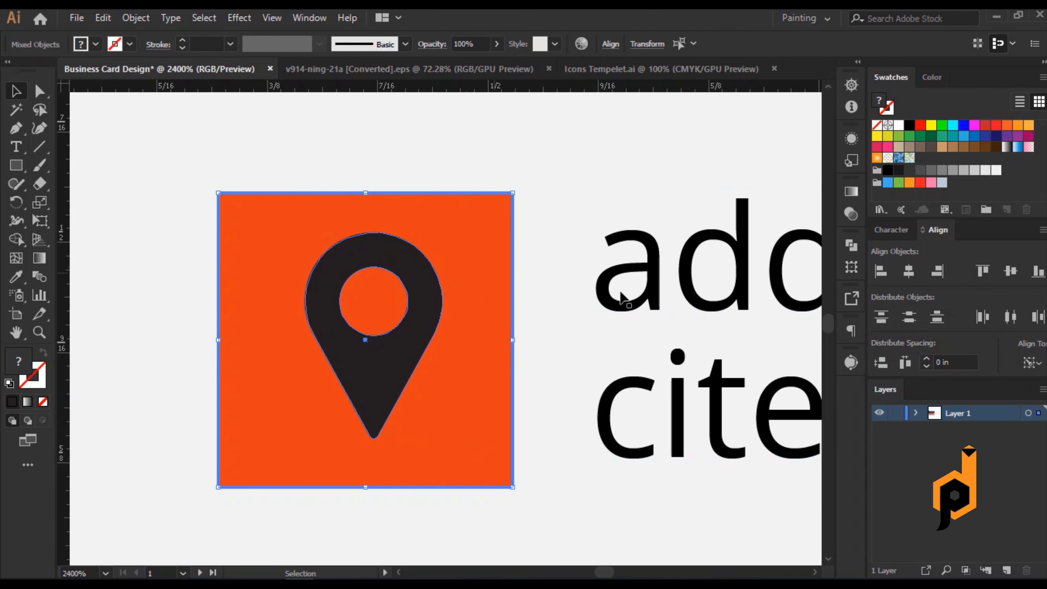
click(909, 271)
click(1010, 271)
Fill the location pin icon with the lightest off-white swatch of the grey group.
click(516, 339)
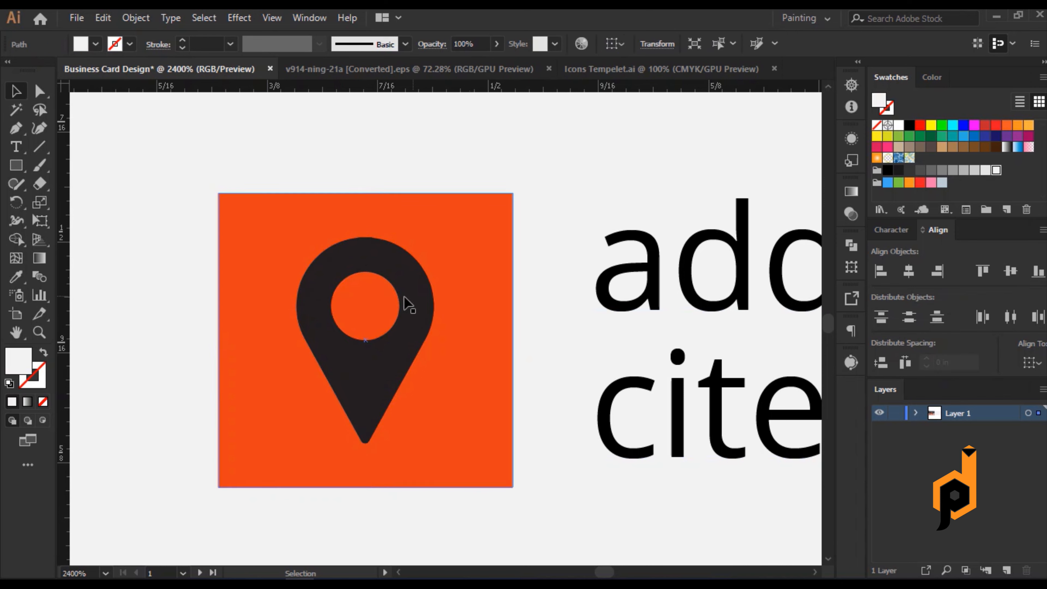
click(405, 304)
click(995, 170)
scroll(511, 272, down, 8)
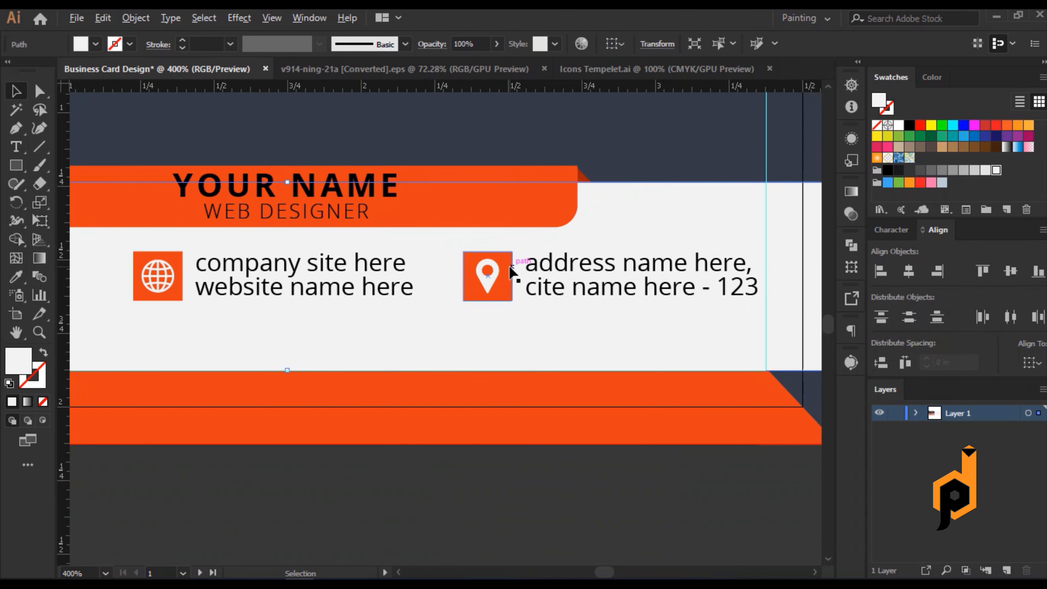
click(505, 322)
Group each contact's square, icon and text together: first the website, then the address, then the phone numbers.
scroll(535, 408, up, 1)
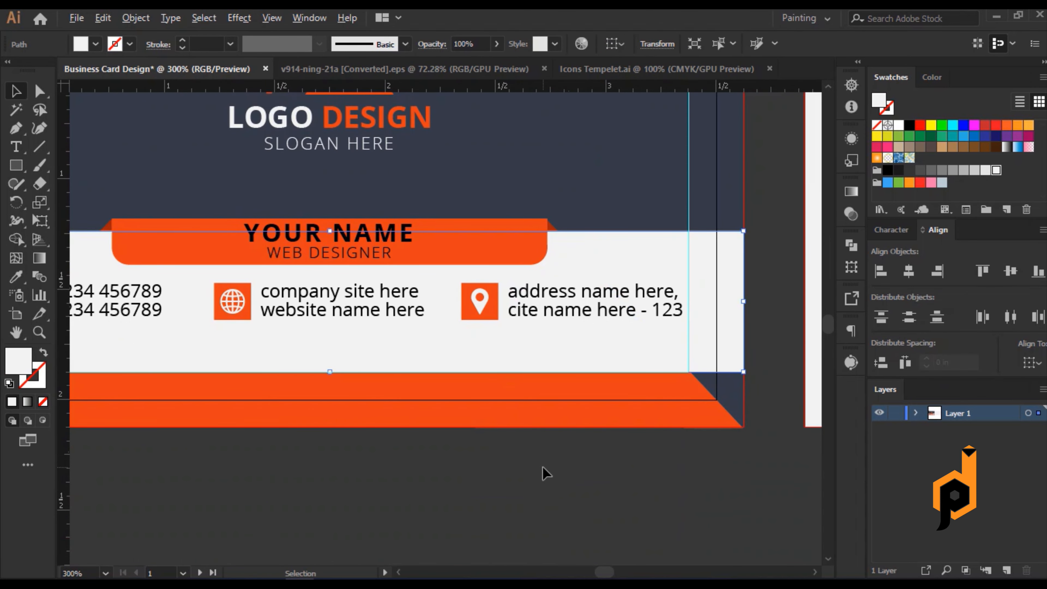
scroll(544, 473, down, 1)
drag(518, 409, 657, 366)
key(a)
click(494, 465)
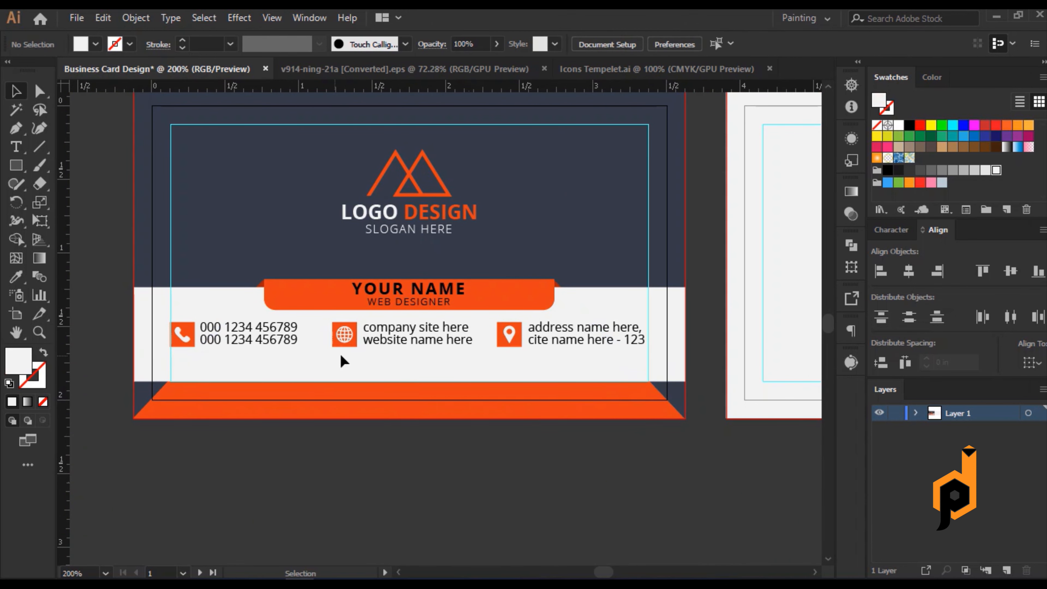
drag(392, 332, 391, 332)
key(ctrl+g)
drag(509, 356, 556, 333)
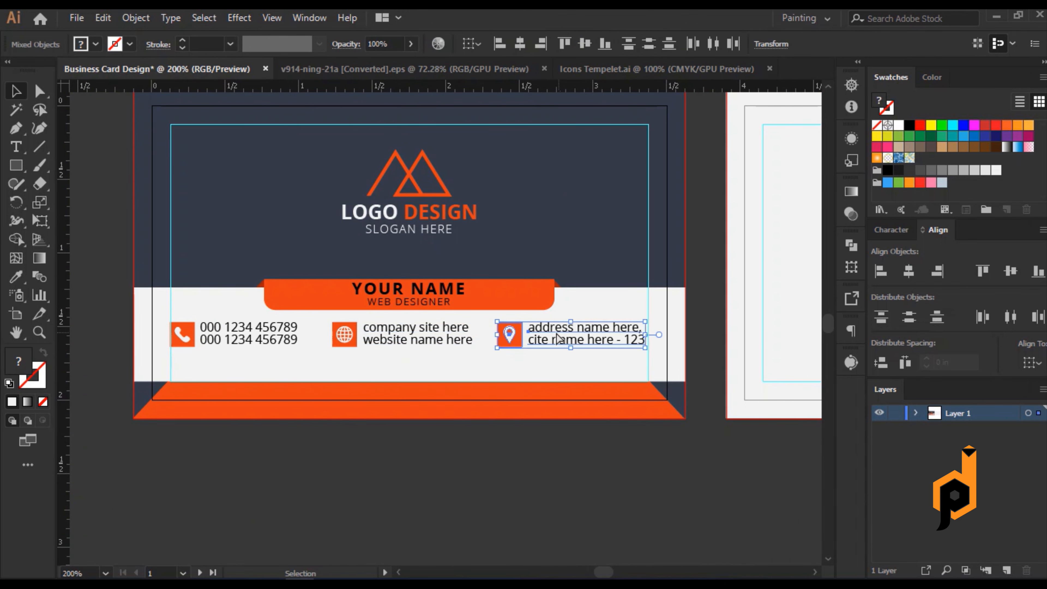
key(ctrl+g)
drag(188, 362, 270, 337)
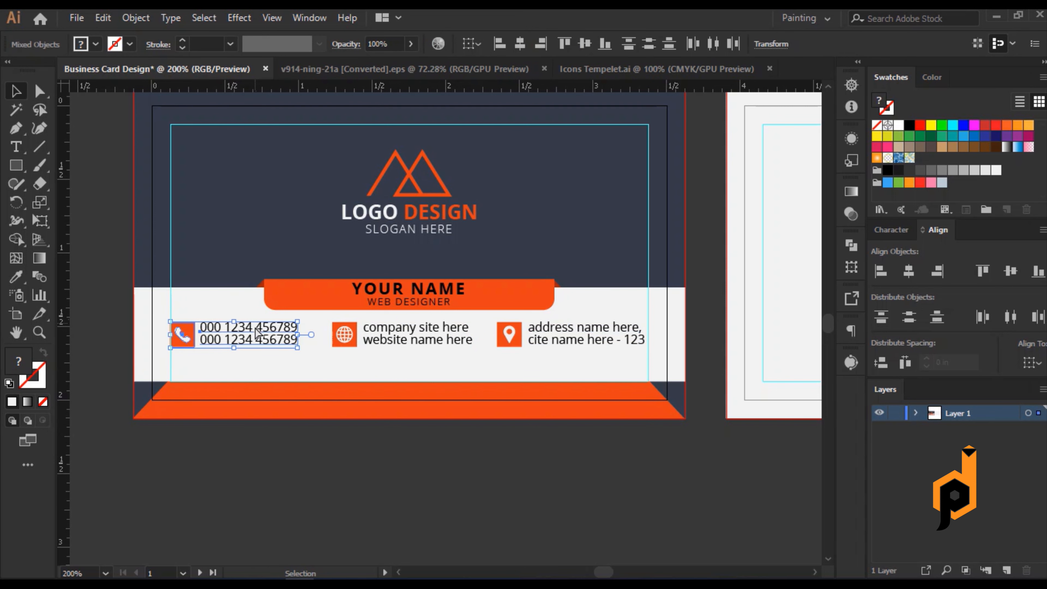
key(ctrl+g)
click(335, 448)
Fill the background rectangle of the card's blank back side with the dark navy sampled from the colour reference square.
key(ctrl+minus)
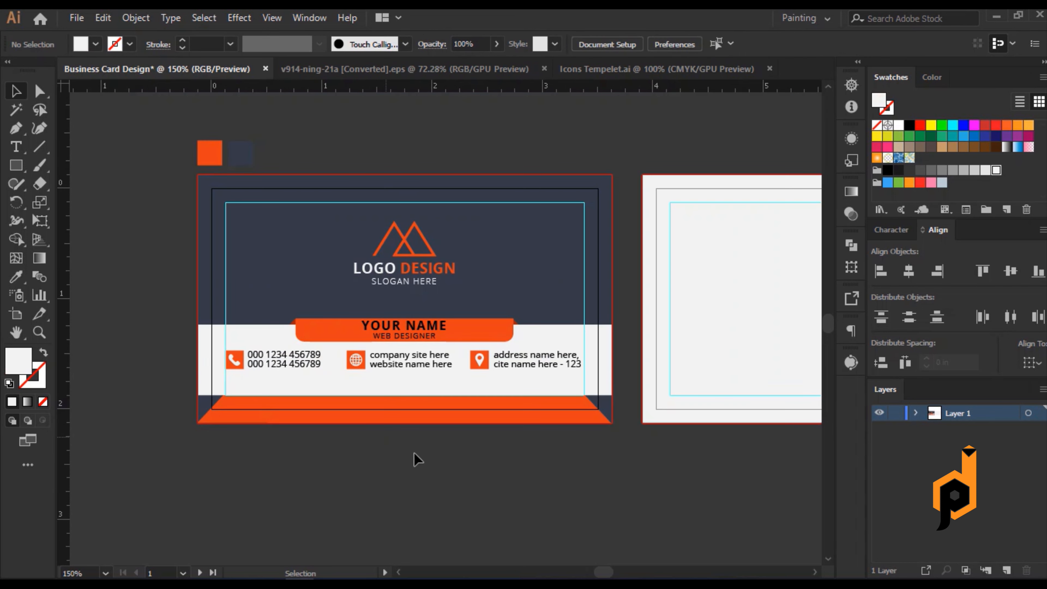
drag(413, 456, 443, 473)
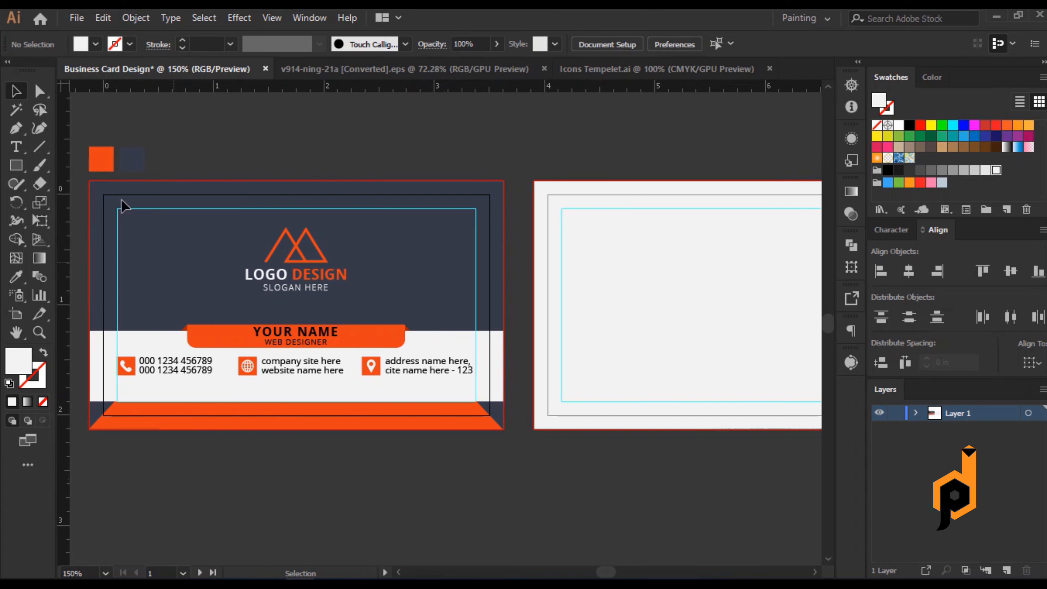
drag(147, 169, 148, 166)
drag(134, 159, 376, 156)
click(384, 263)
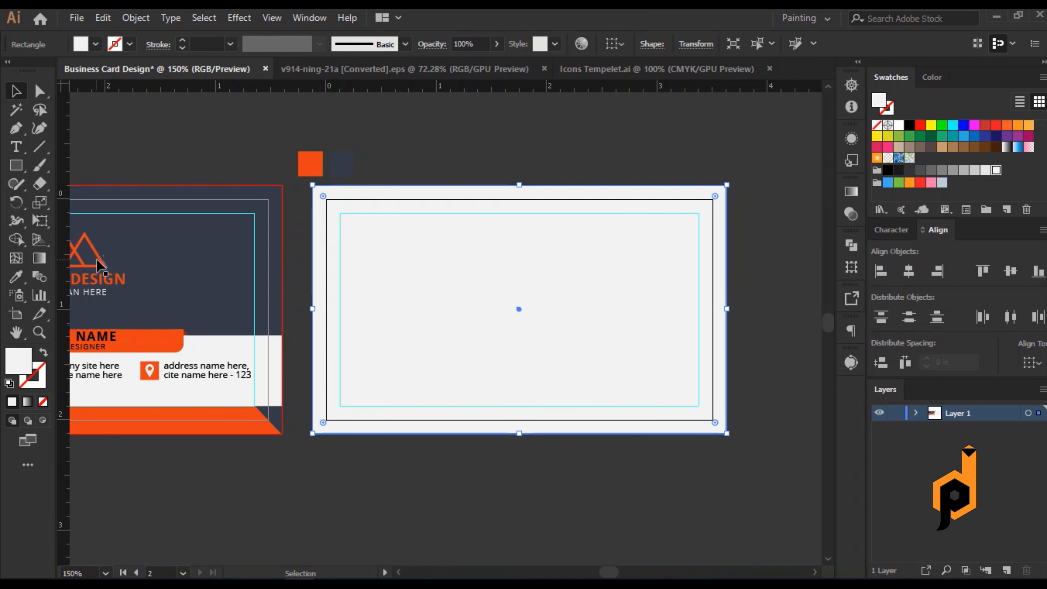
click(378, 292)
key(i)
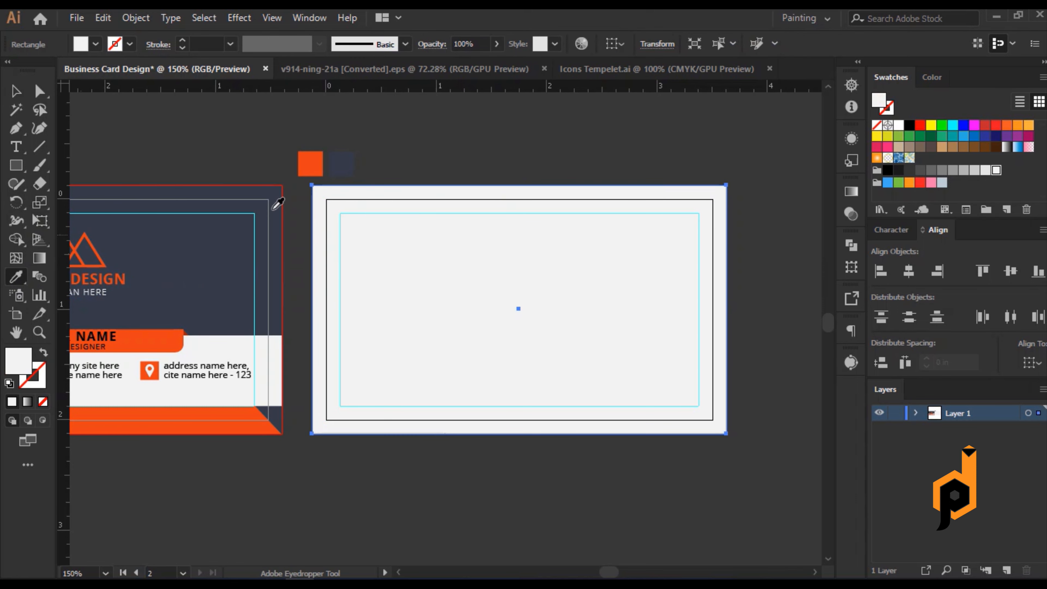
click(338, 165)
Place a copy of the logo group with its slogan on the back side, in the upper middle area.
key(v)
click(147, 252)
drag(103, 264, 554, 276)
Enlarge the logo group on the card's back side to about 1.15 in wide, roughly centred horizontally.
click(692, 350)
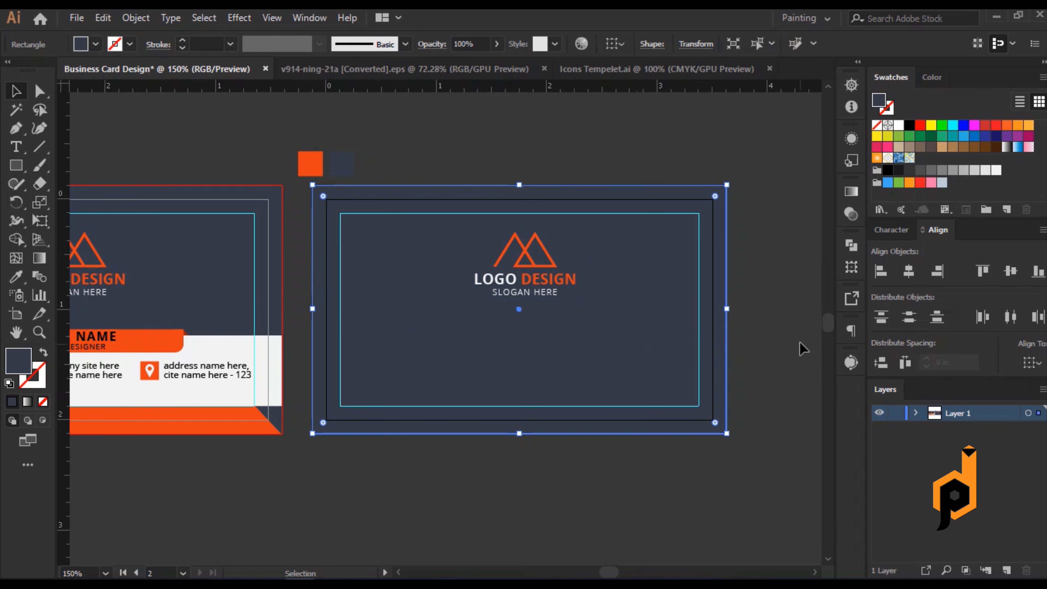
click(778, 297)
click(532, 253)
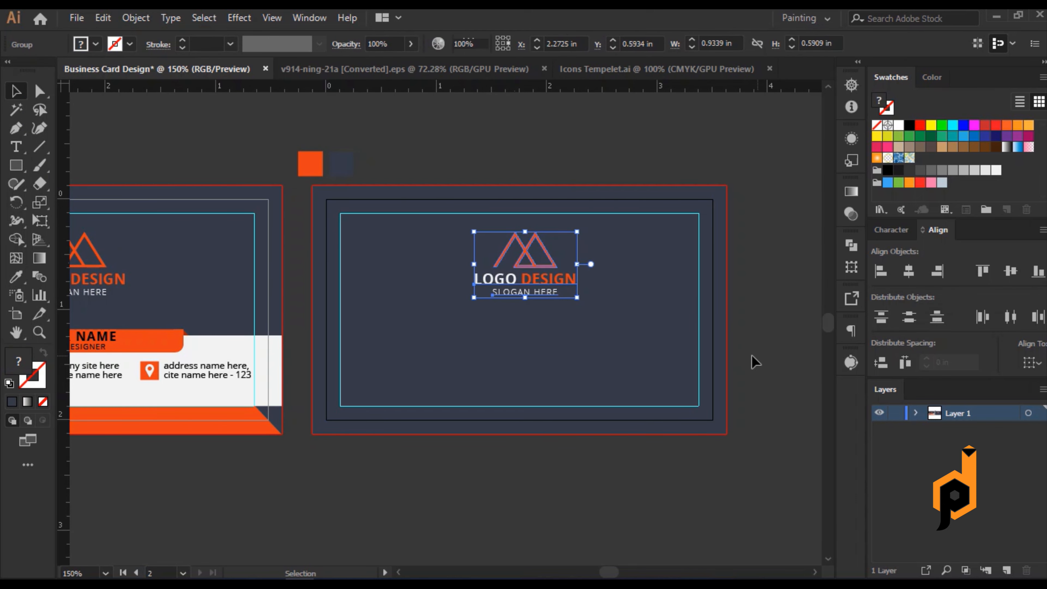
click(753, 362)
click(532, 266)
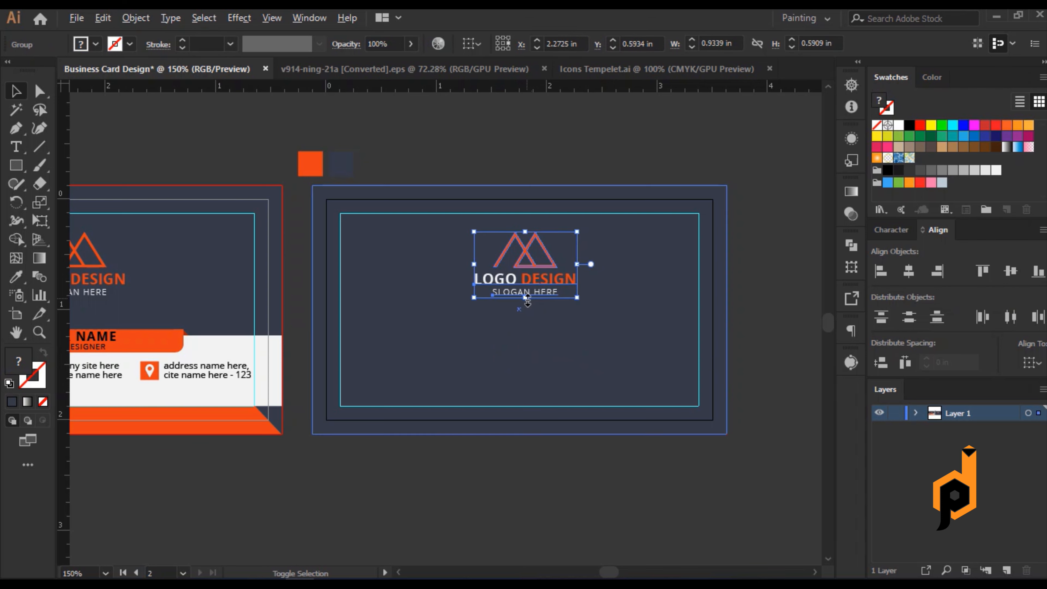
drag(525, 297, 526, 284)
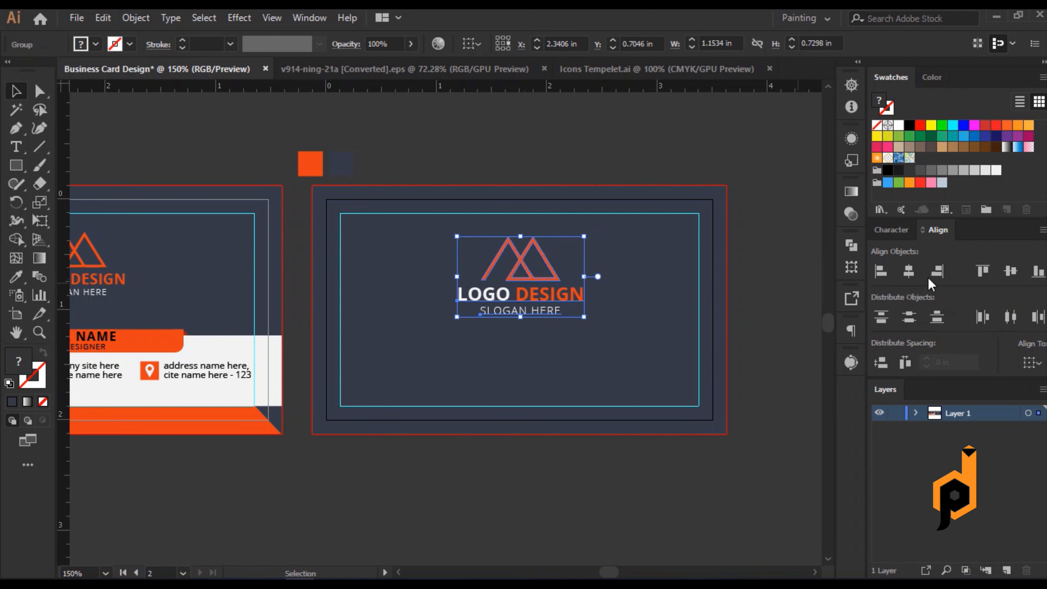
click(760, 365)
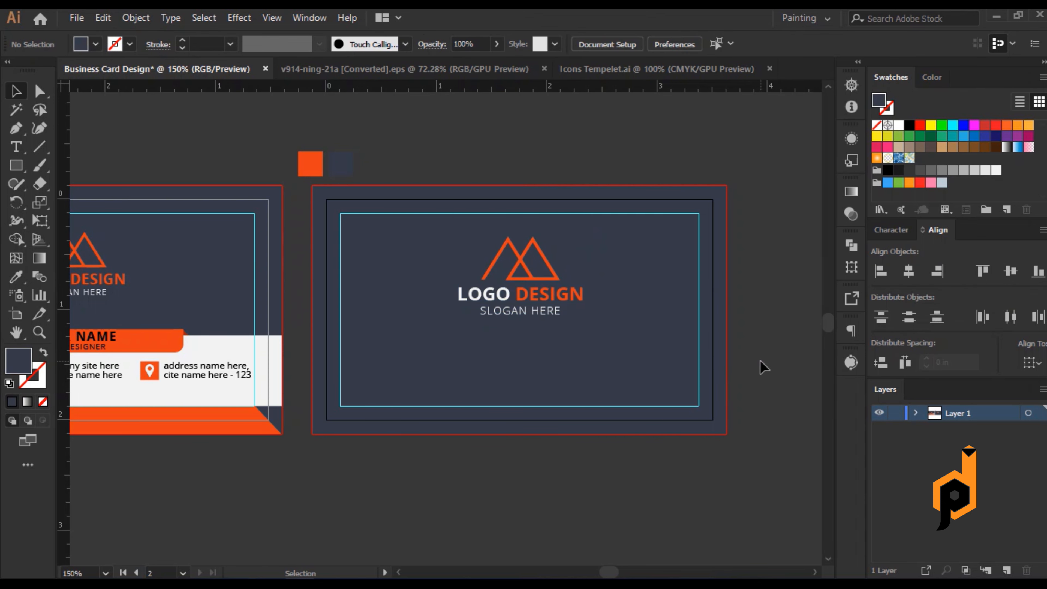
Draw a full-width rectangle along the back side's lower edge and fill it with the off-white sampled from the front's contact area.
scroll(763, 365, down, 2)
drag(630, 470, 587, 458)
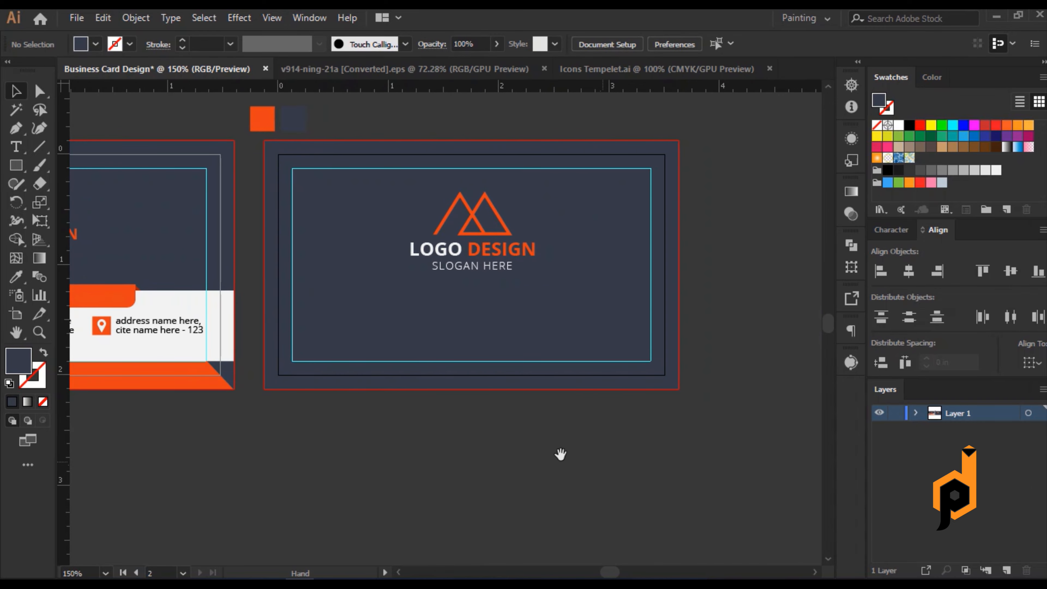
click(16, 166)
scroll(339, 391, up, 1)
drag(240, 308, 791, 387)
key(i)
click(149, 276)
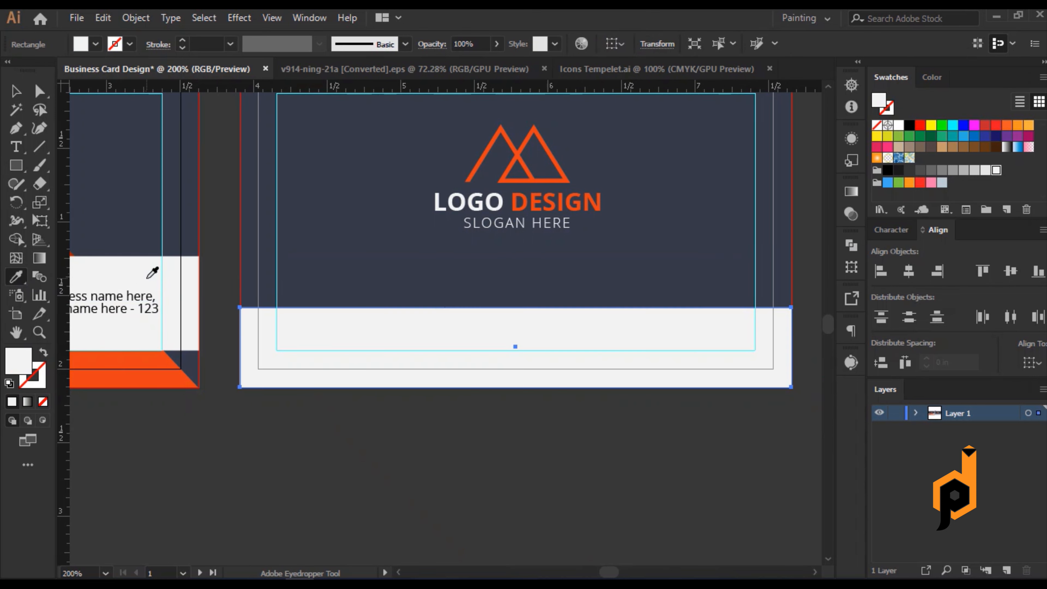
Lower the off-white strip's upper edge slightly and move the logo group down a little above it.
click(10, 91)
click(367, 460)
drag(513, 327, 452, 329)
click(449, 339)
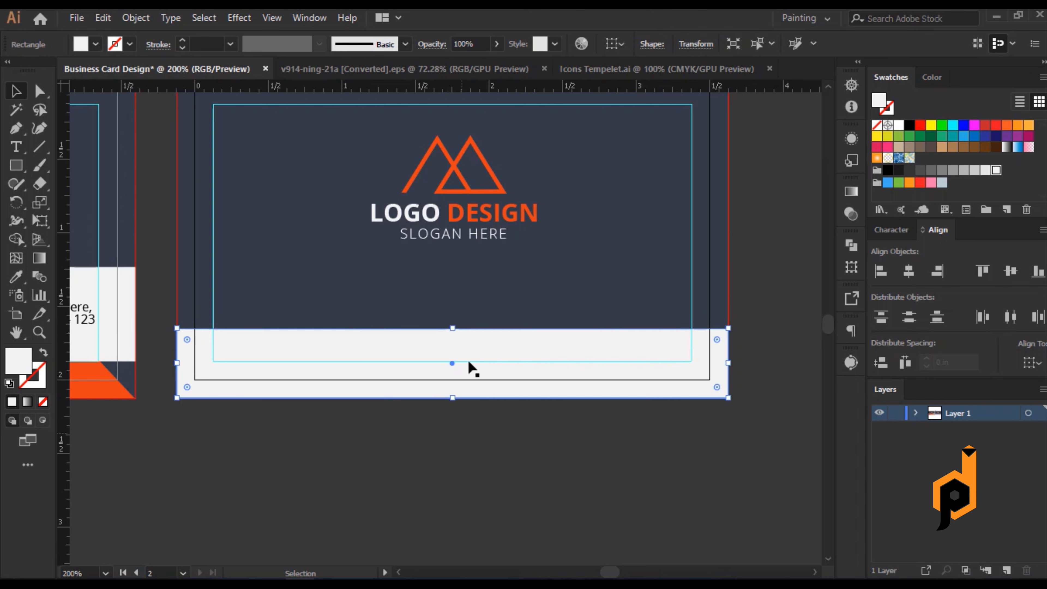
click(458, 210)
drag(458, 210, 461, 231)
click(478, 427)
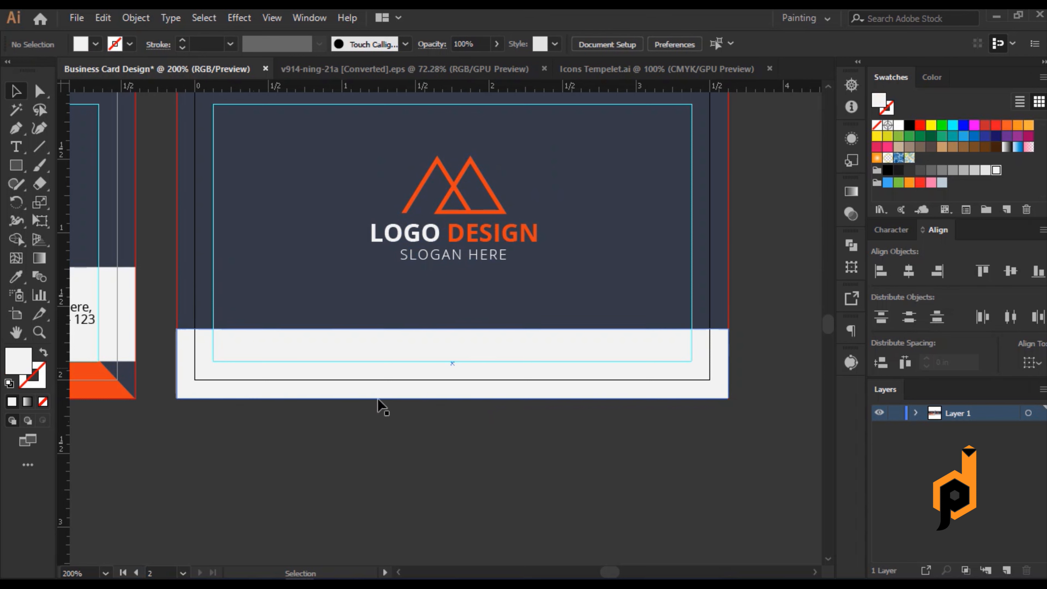
Draw a wide bar overlapping the strip's upper edge and fill it with the orange sampled from the logo.
scroll(402, 359, up, 2)
scroll(401, 359, down, 2)
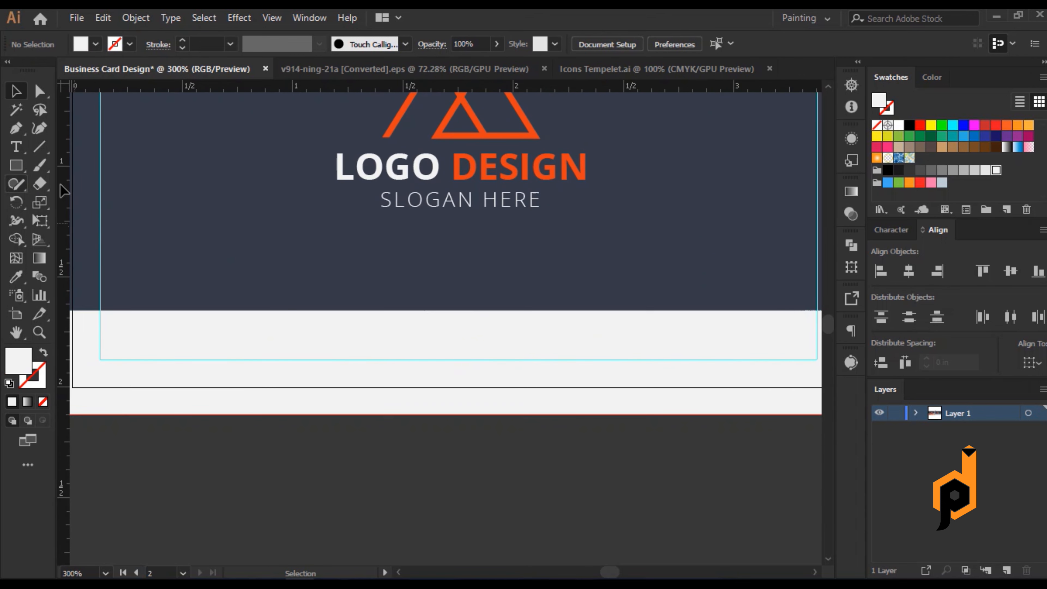
click(23, 169)
mouse_move(239, 292)
mouse_down()
mouse_move(344, 320)
mouse_move(483, 322)
mouse_up()
click(15, 276)
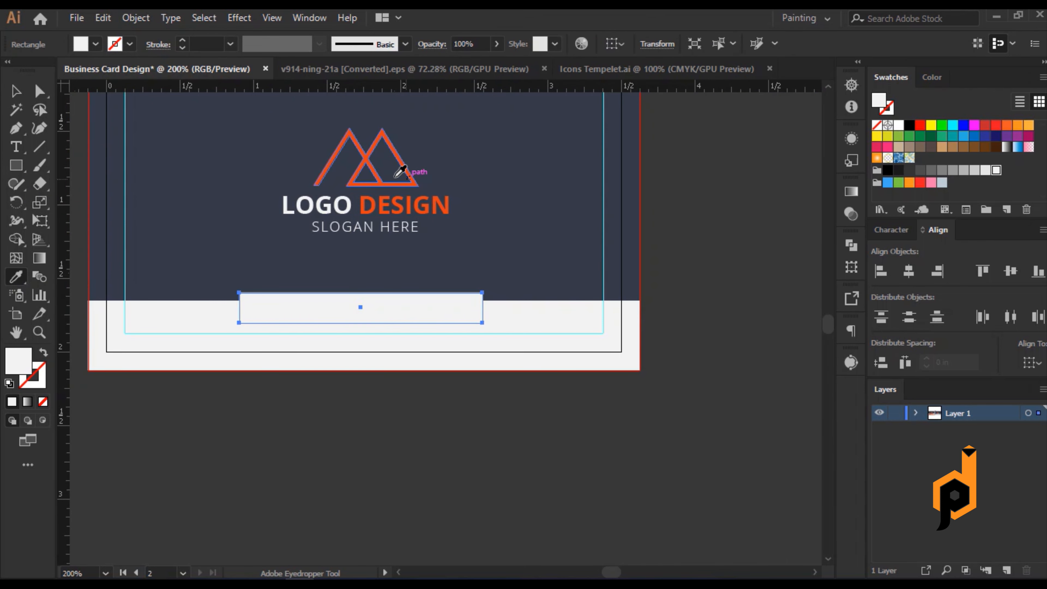
click(373, 174)
key(v)
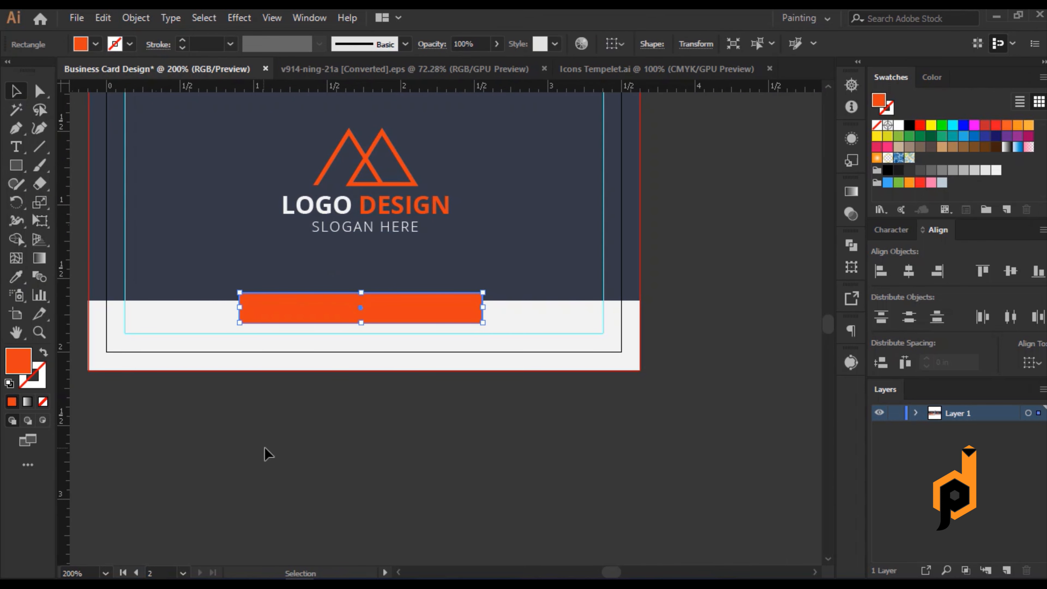
Widen the orange bar slightly and centre it horizontally with the off-white strip.
click(266, 451)
click(482, 310)
drag(483, 322, 497, 322)
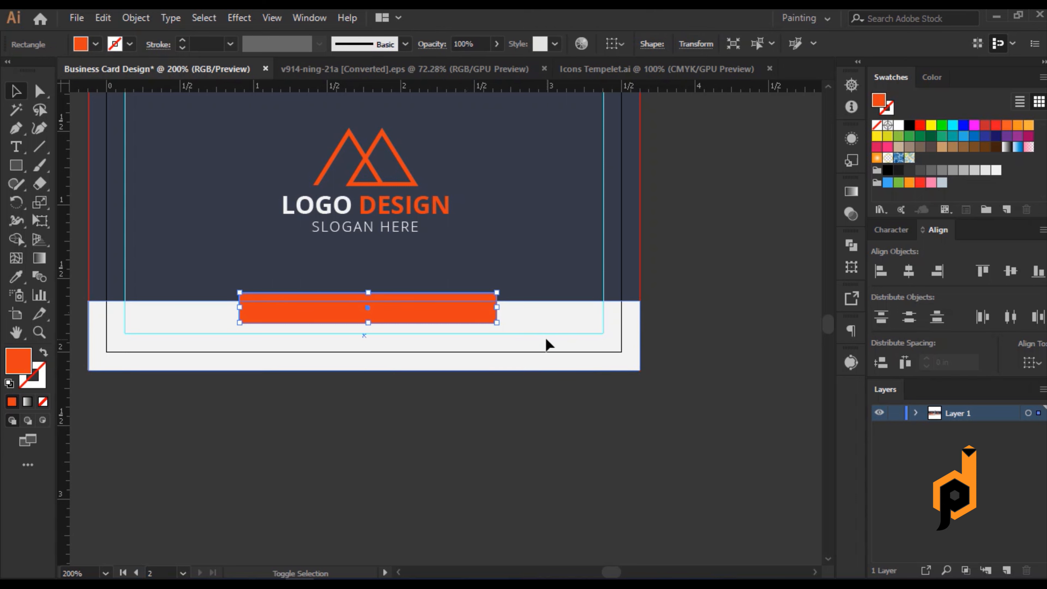
shift+click(537, 342)
click(909, 275)
click(580, 439)
Draw a small closed Pen shape for a fold at the orange bar's left end, with a slanted edge about 0.1 in long from its upper corner.
scroll(297, 305, up, 2)
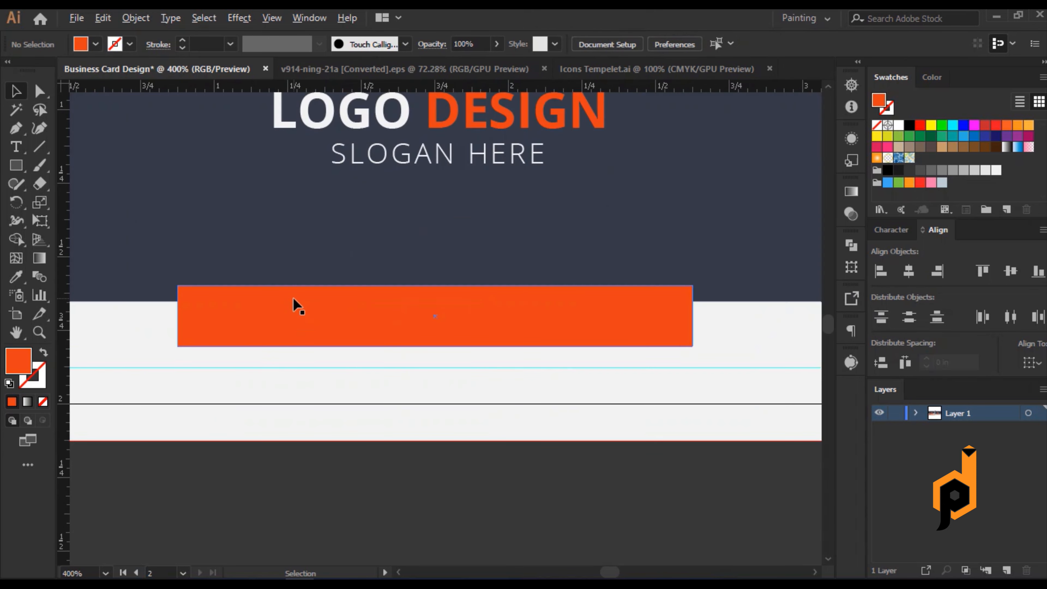
scroll(217, 339, up, 1)
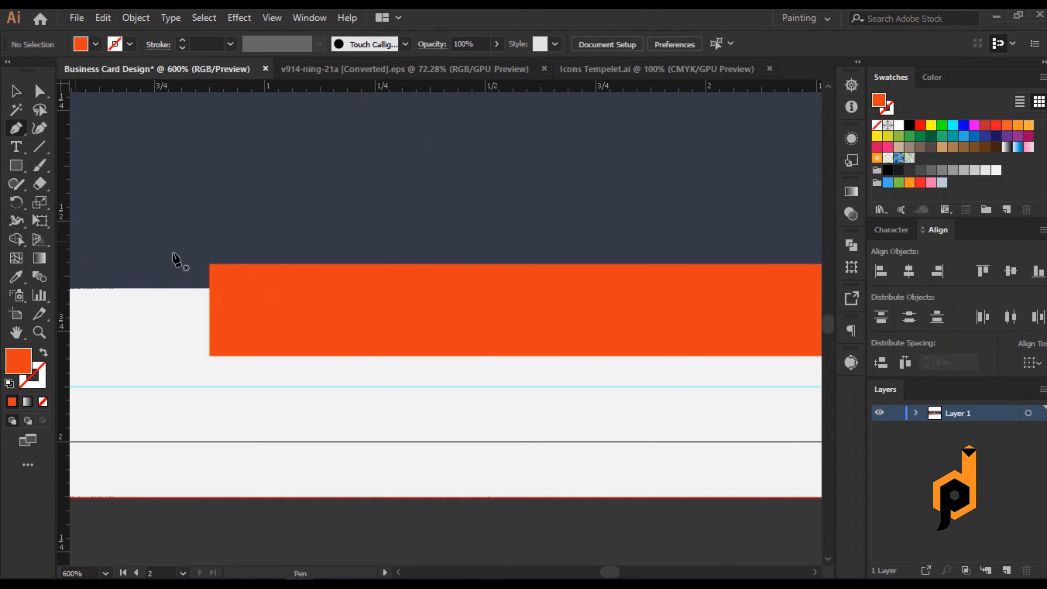
click(209, 264)
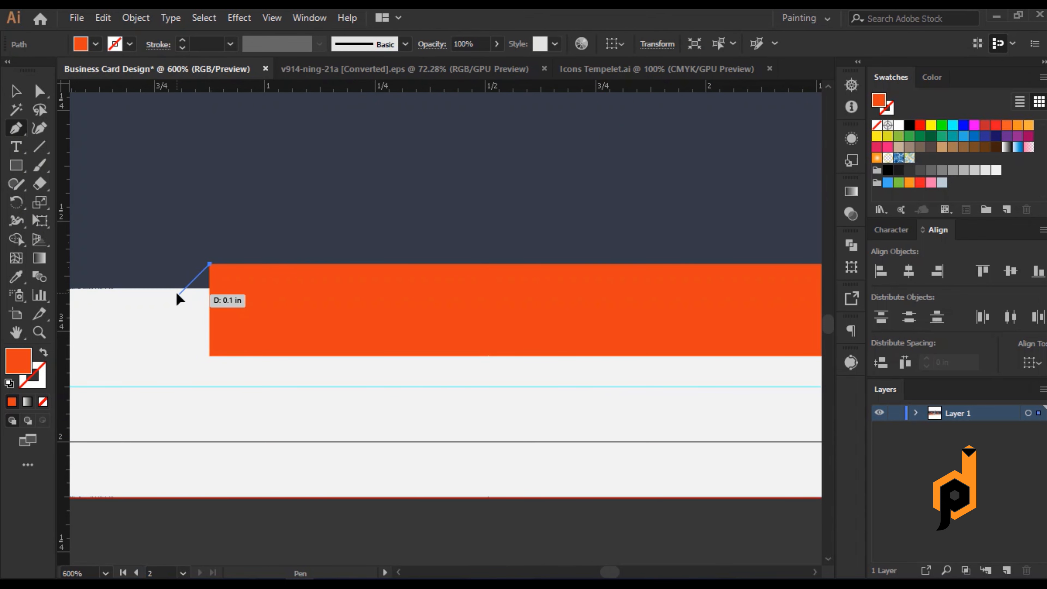
click(178, 294)
click(195, 310)
click(234, 310)
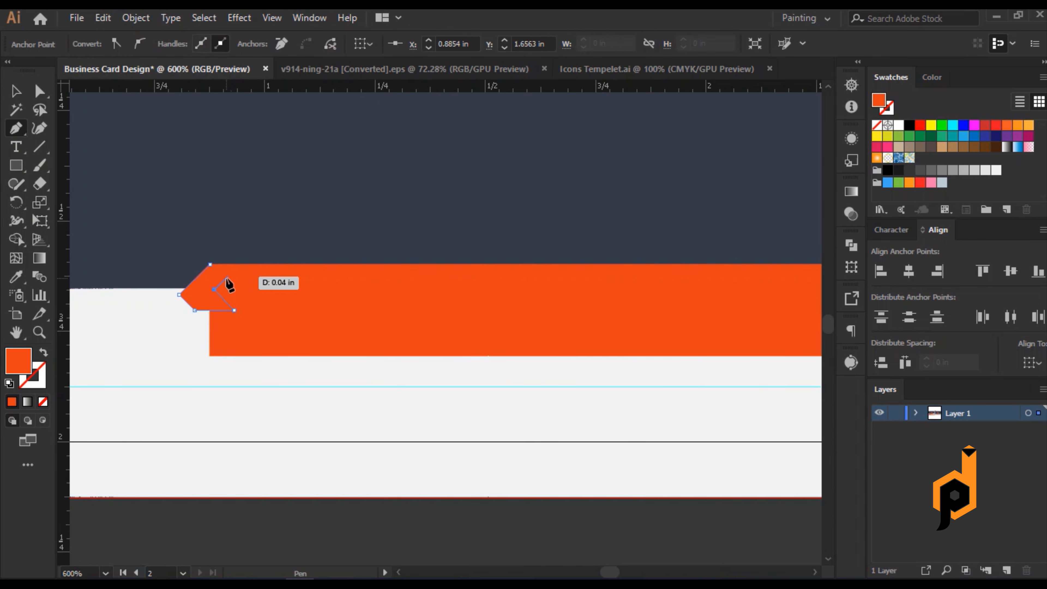
key(Escape)
drag(239, 276, 221, 271)
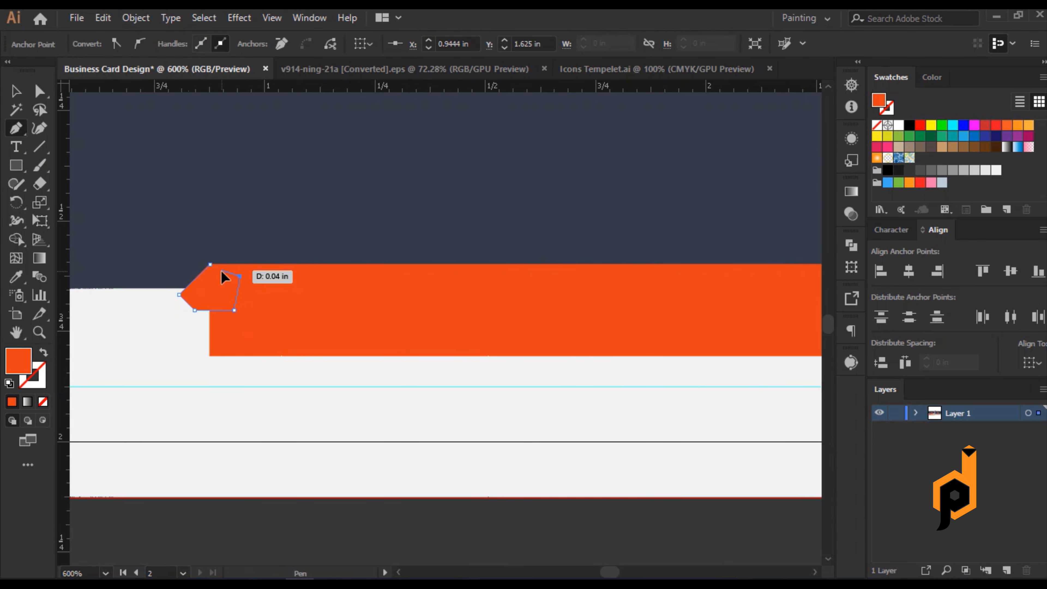
scroll(218, 387, down, 10)
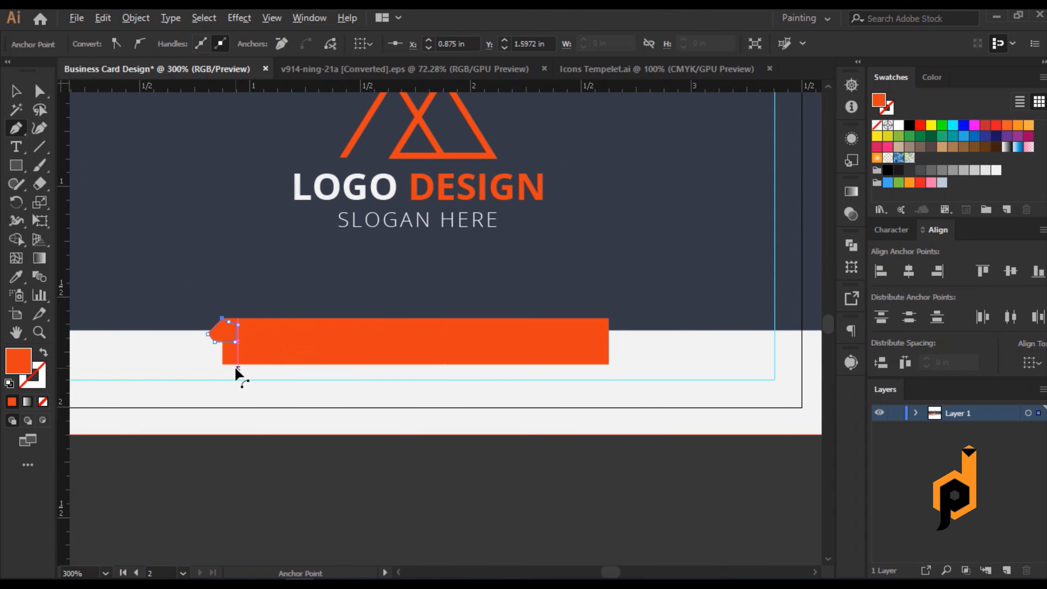
Fill the new fold shape with the dark red sampled from the fold beside the front's name tab.
scroll(283, 335, up, 3)
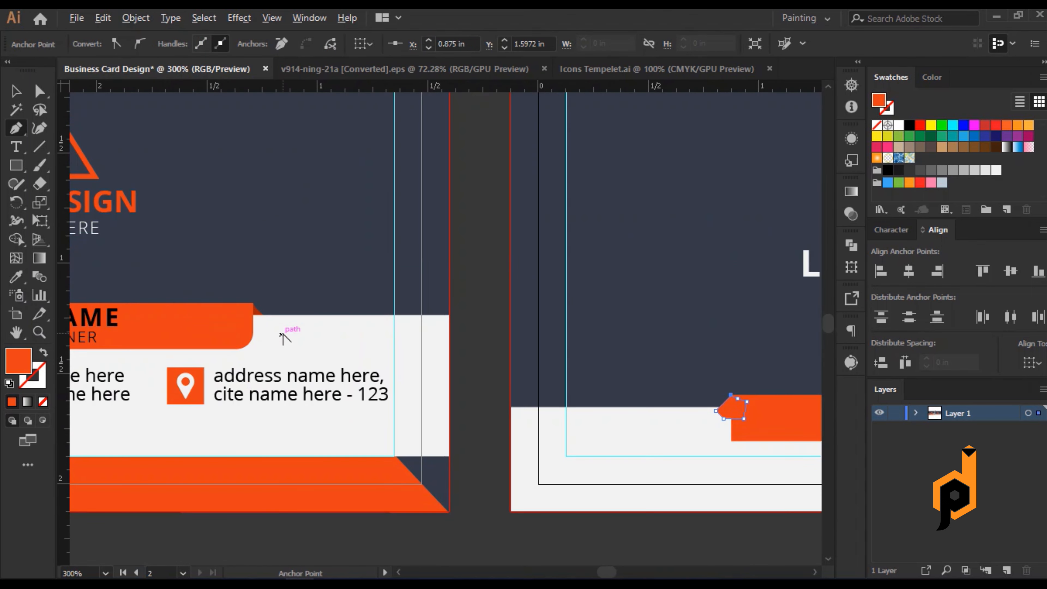
click(16, 276)
scroll(269, 297, up, 3)
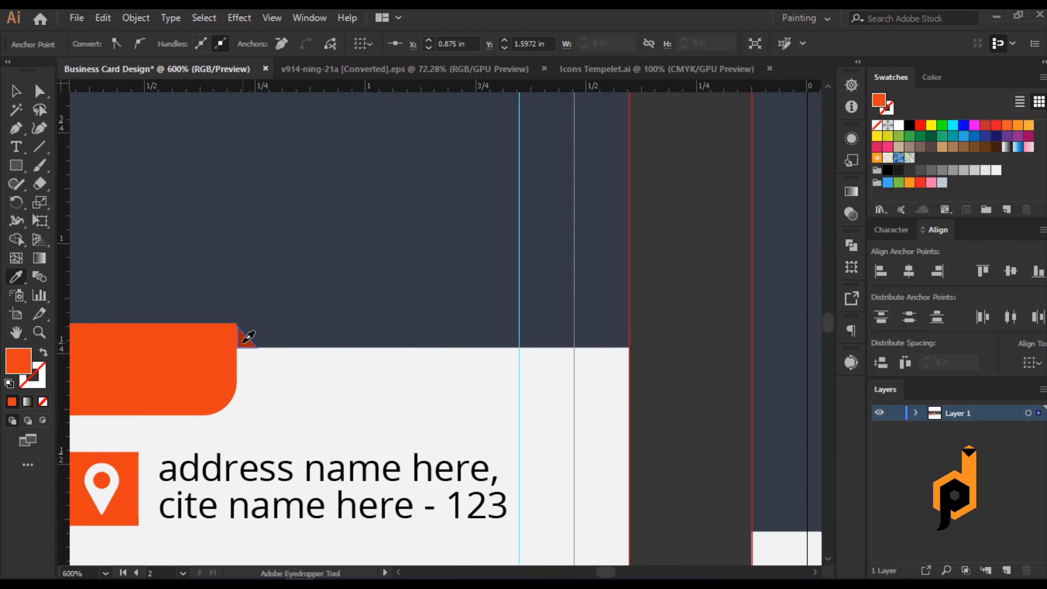
click(243, 342)
Arrange the dark red fold shape behind the orange bar and off-white strip but in front of the navy background.
click(17, 92)
scroll(275, 247, down, 4)
scroll(348, 347, right, 5)
scroll(326, 337, up, 5)
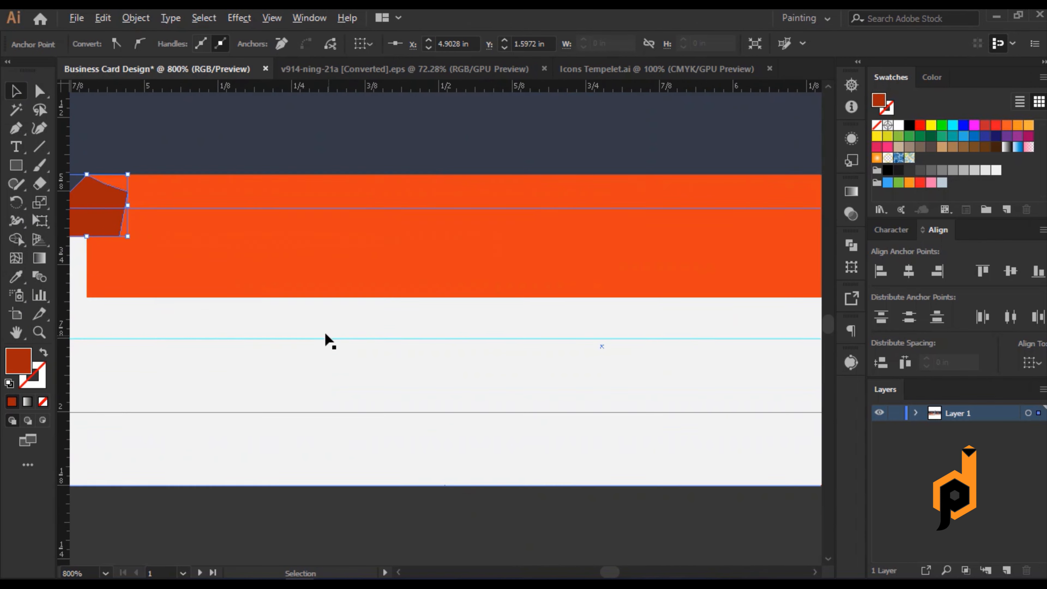
drag(326, 335, 421, 388)
key(a)
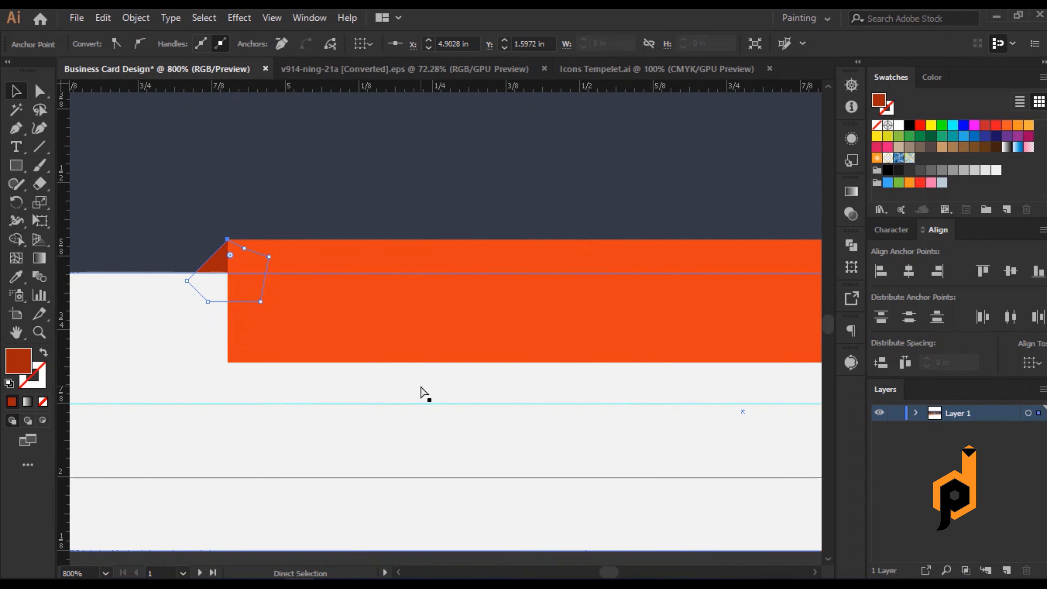
click(388, 388)
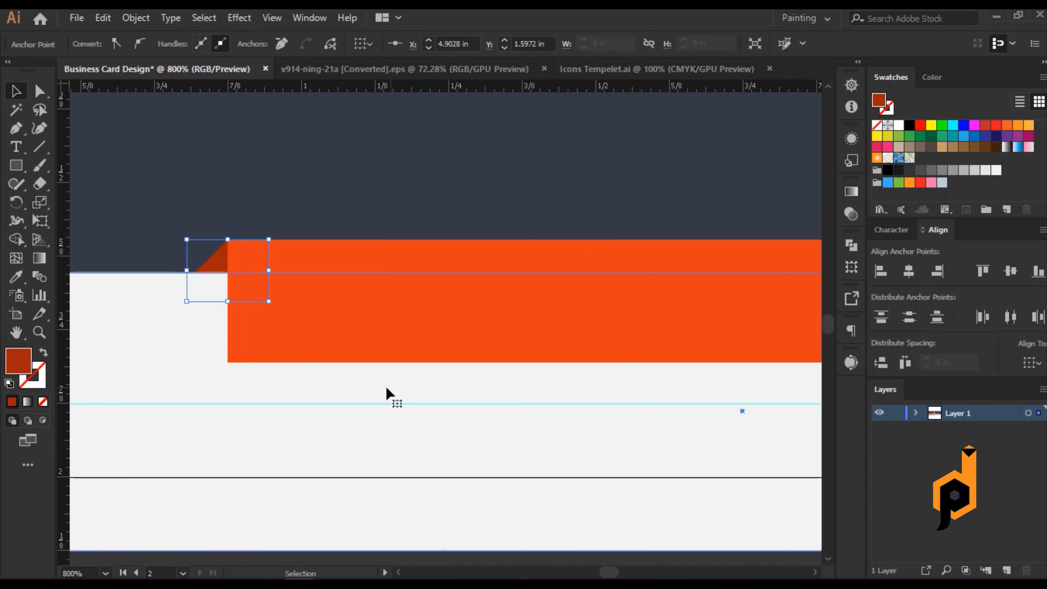
right_click(214, 264)
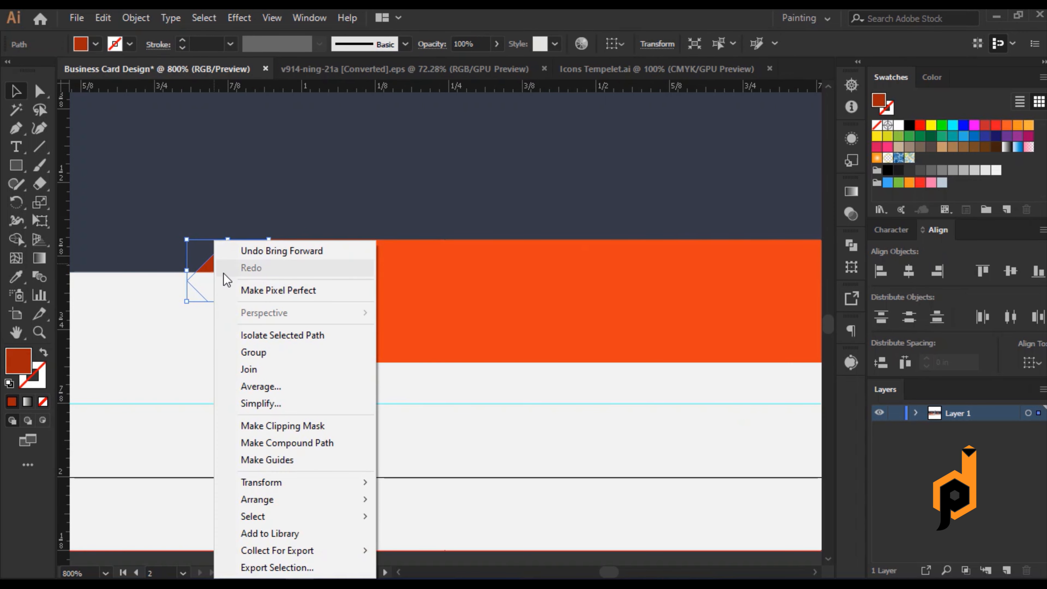
click(206, 279)
Try to place a copy of the dark red fold shape at the orange bar's right end.
click(214, 259)
drag(215, 259, 588, 211)
drag(622, 297, 160, 306)
drag(121, 226, 775, 275)
drag(779, 315, 477, 338)
Reflect the copied fold shape across the vertical axis and nudge it against the bar's right end.
right_click(489, 323)
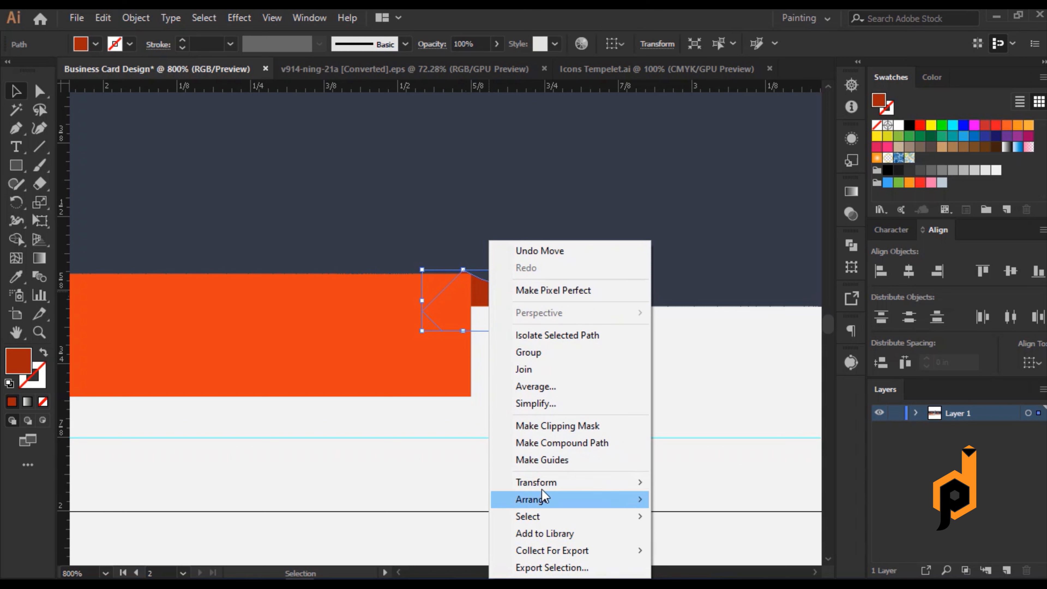
mouse_move(536, 481)
click(711, 404)
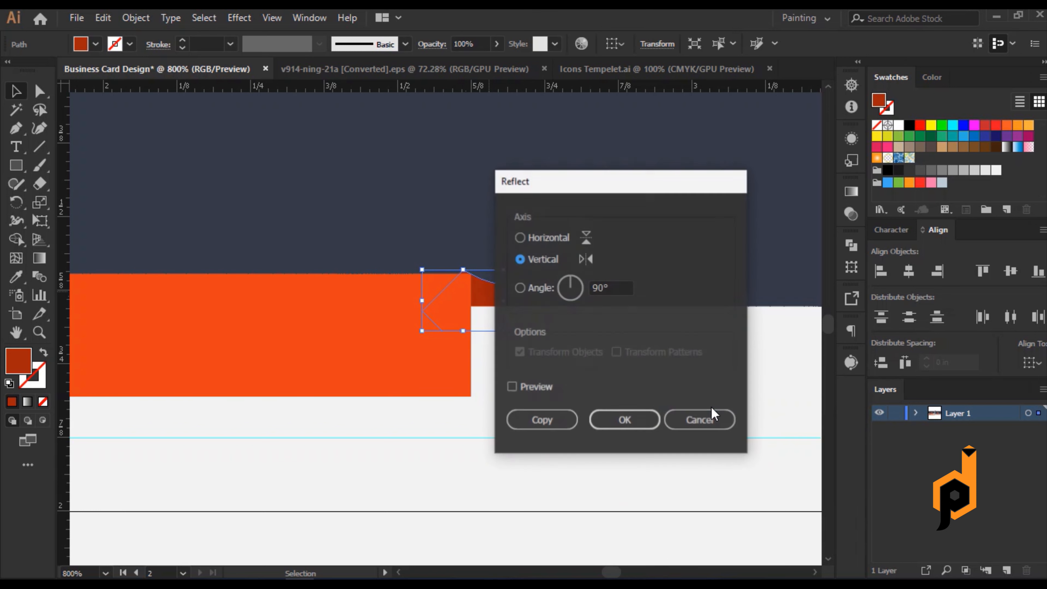
click(609, 423)
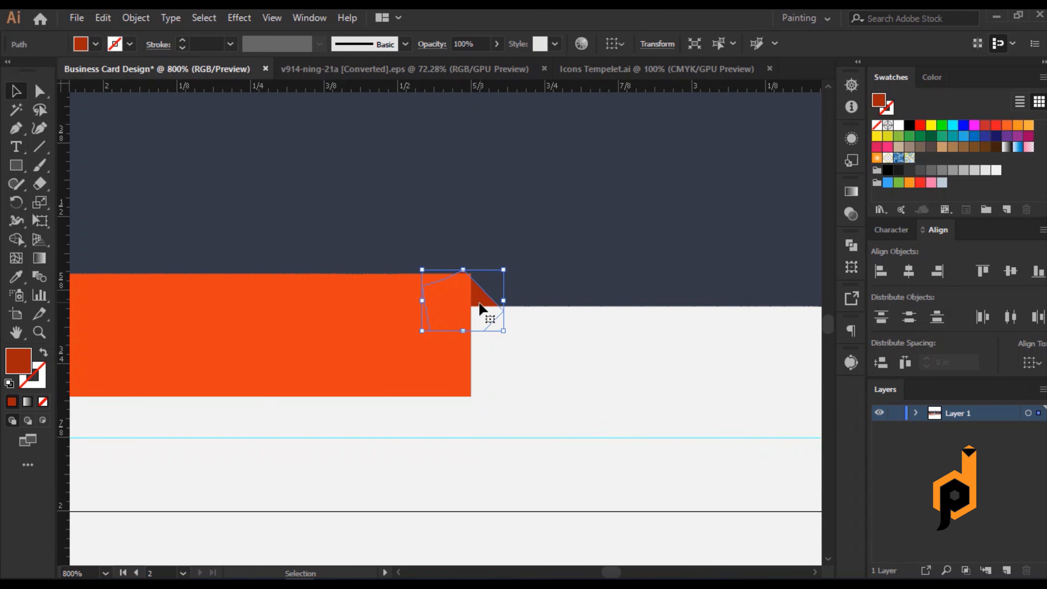
scroll(476, 289, up, 3)
drag(483, 313, 485, 322)
key(Down)
key(Right)
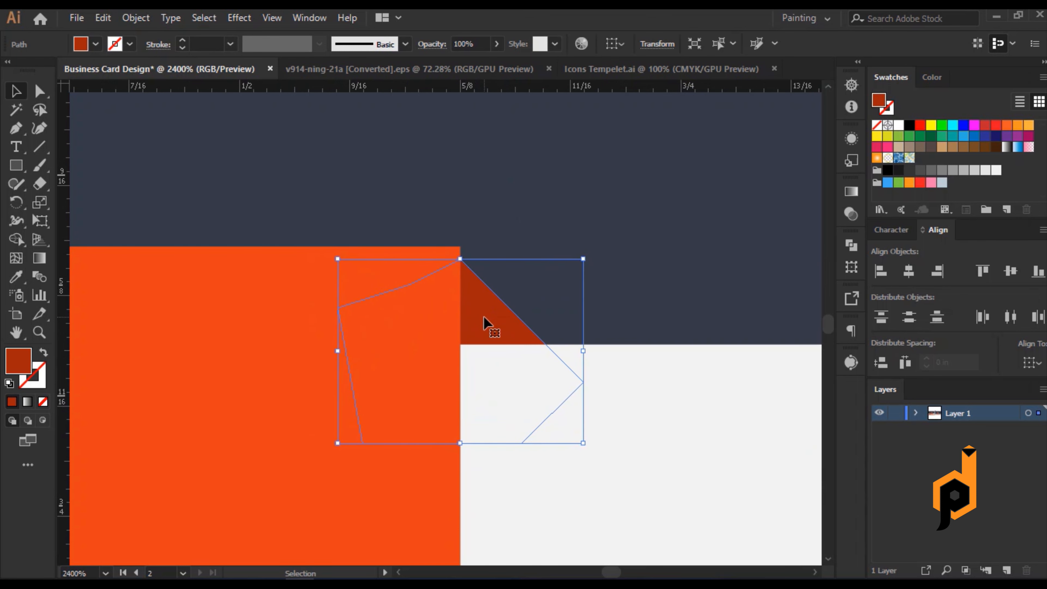
Delete the reflected fold copy from the orange bar's right end.
key(Delete)
scroll(490, 328, down, 4)
drag(323, 418, 681, 385)
drag(359, 407, 449, 402)
drag(158, 292, 357, 298)
key(Delete)
scroll(472, 291, up, 1)
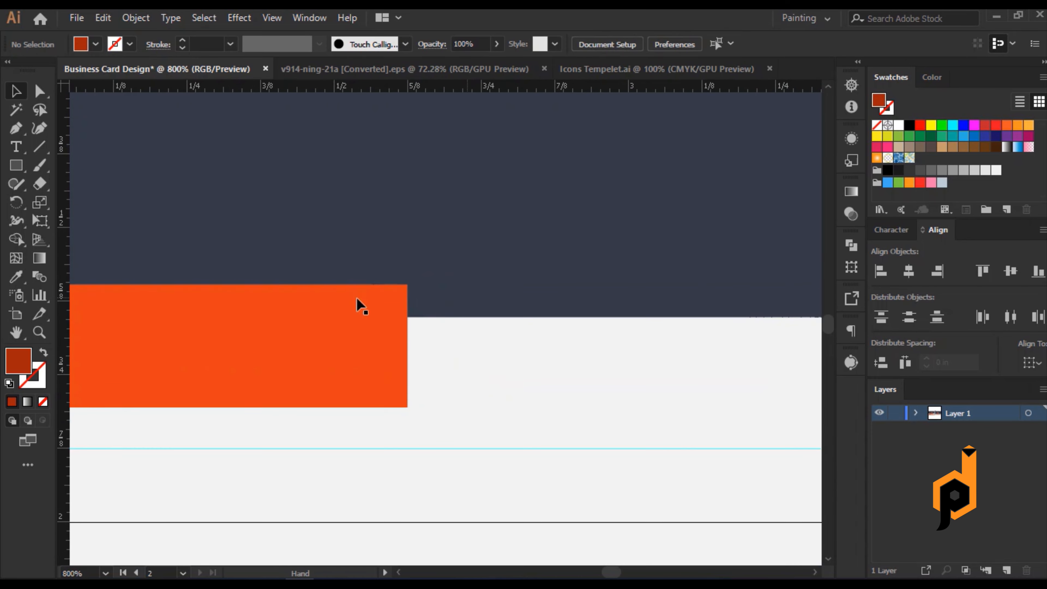
Draw a closed dark red Pen shape around the orange bar's upper right corner, starting with a diagonal edge about 0.1 in long.
click(15, 131)
click(407, 285)
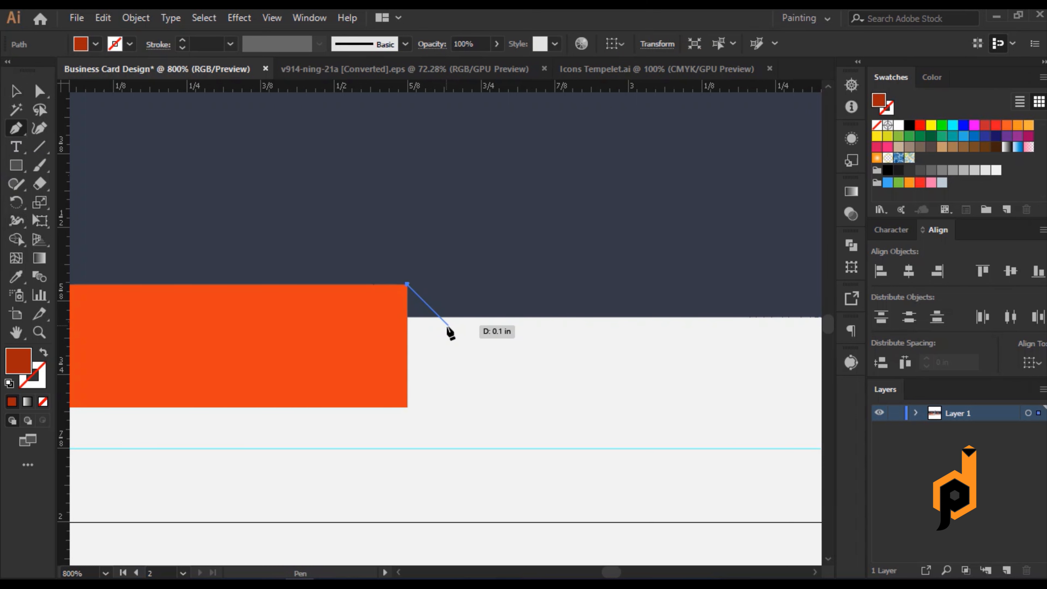
shift+click(448, 326)
shift+click(428, 346)
shift+click(391, 347)
shift+click(375, 319)
click(408, 284)
Send the right fold shape to the back, and bring it forward one level above the navy background.
click(19, 94)
key(ctrl+shift+bracketleft)
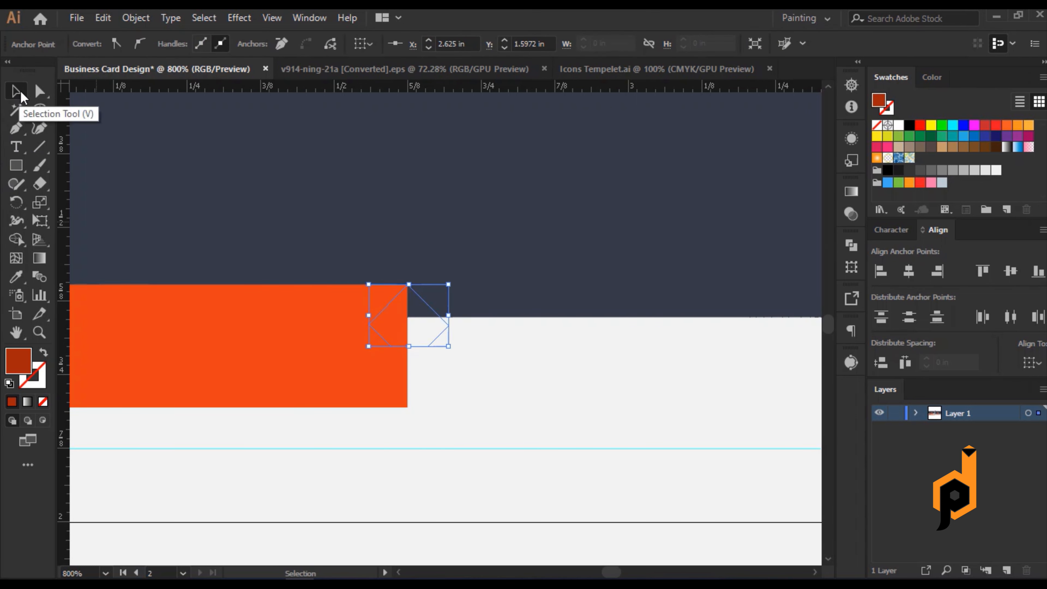
key(ctrl+bracketright)
click(430, 429)
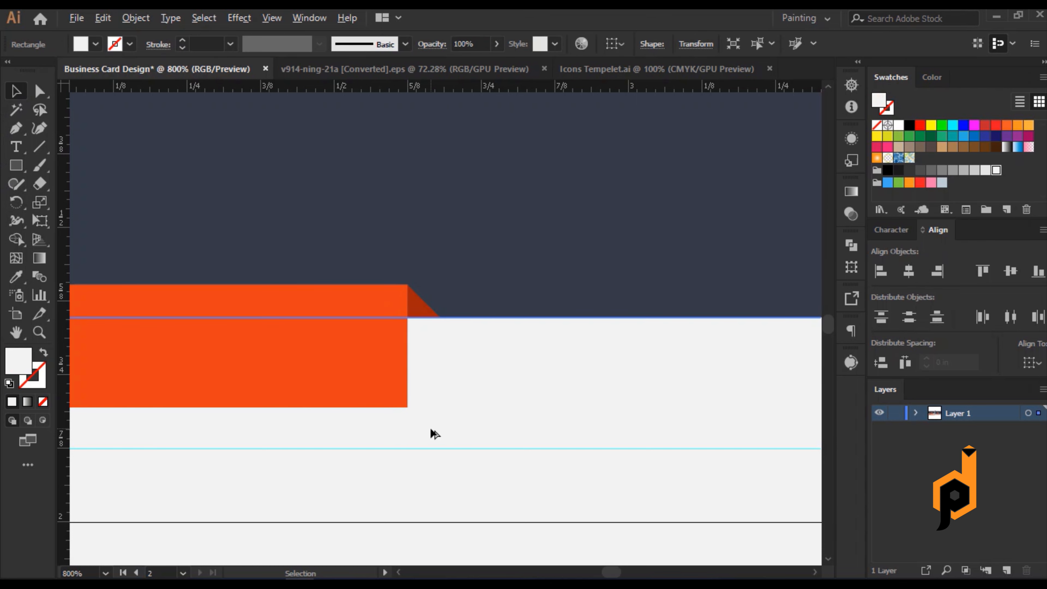
Round the two lower corners of the orange bar on the back side, leaving the upper corners square.
scroll(430, 429, down, 1)
drag(268, 469, 573, 441)
scroll(573, 440, down, 1)
click(40, 94)
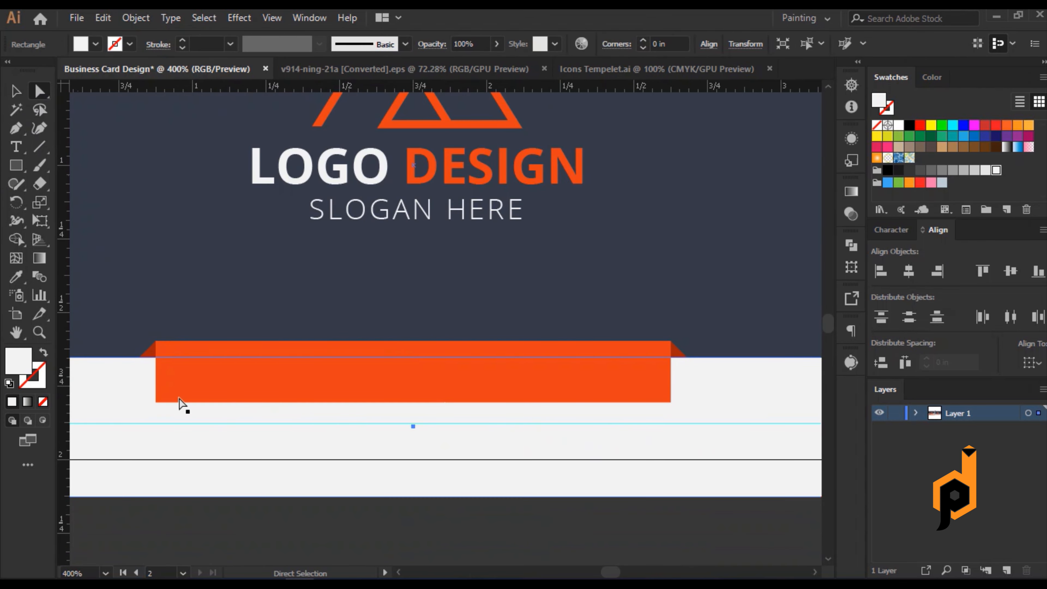
click(155, 402)
shift+click(670, 401)
drag(660, 391, 651, 385)
click(533, 430)
scroll(526, 428, down, 1)
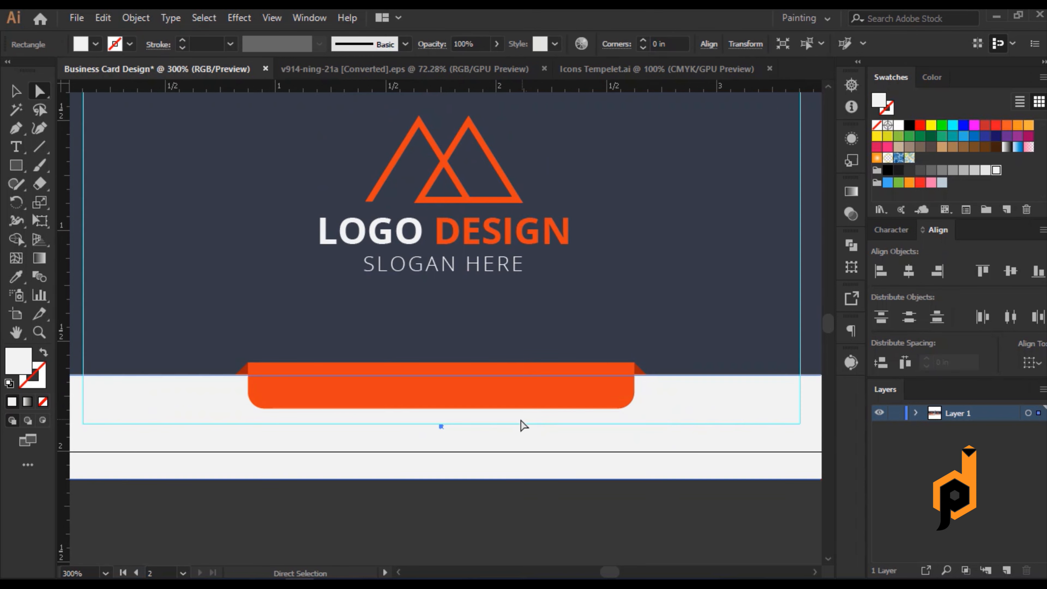
click(445, 506)
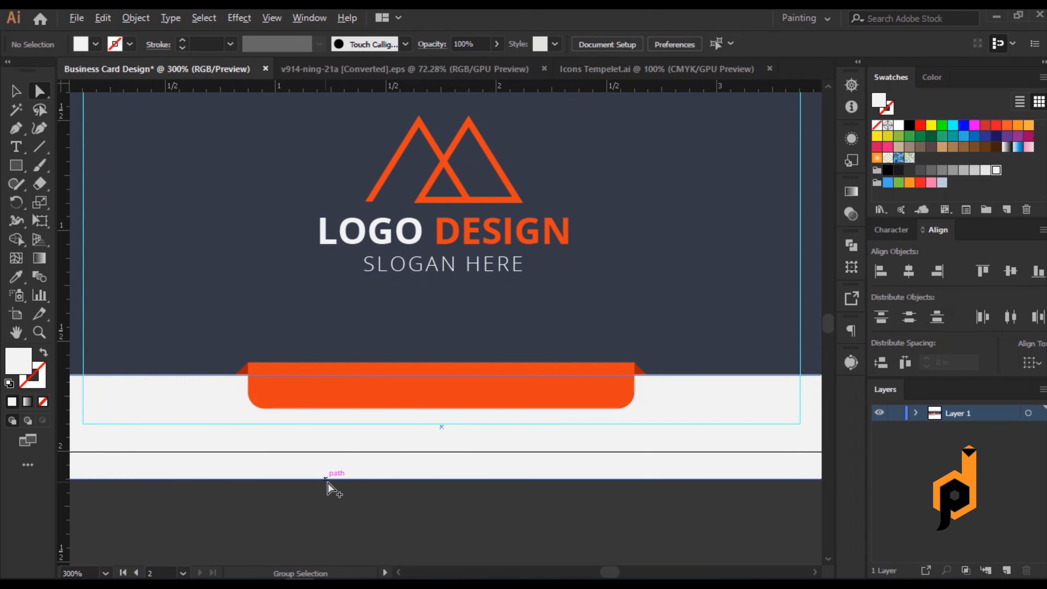
key(t)
scroll(315, 389, up, 1)
click(263, 386)
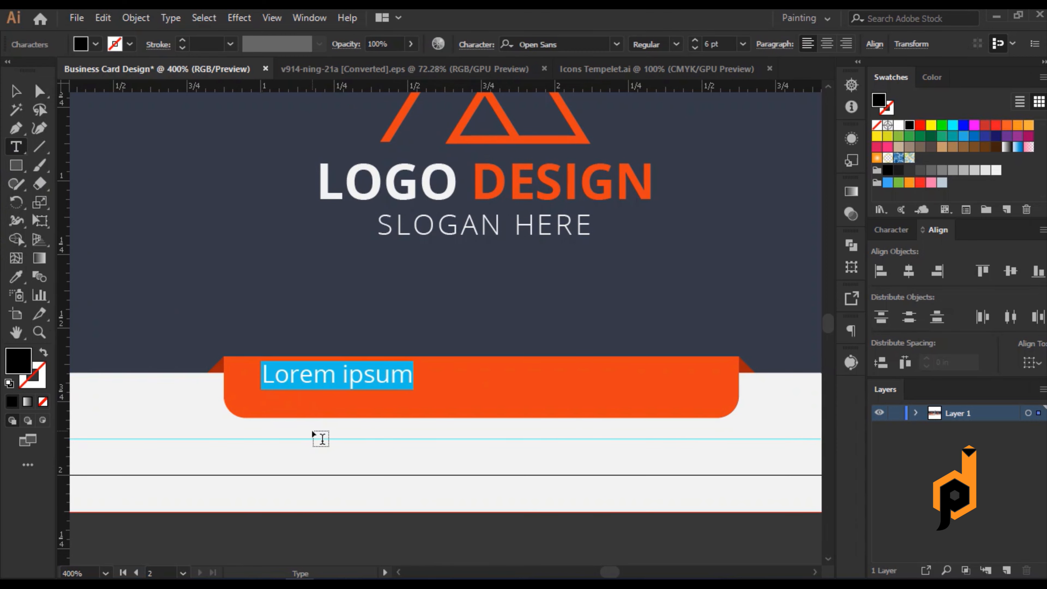
text(www.website.com)
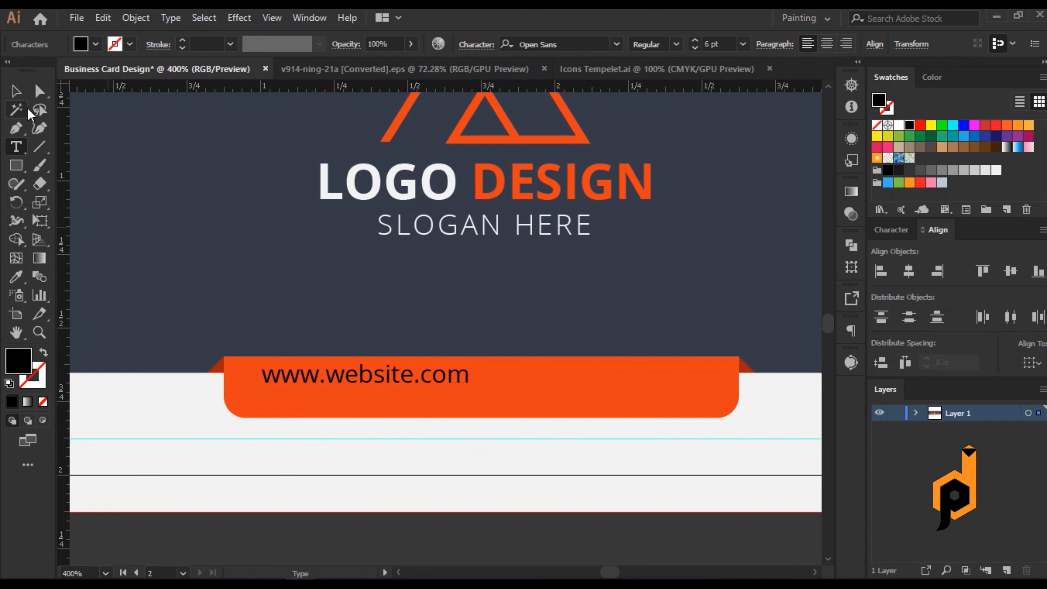
Set the website text's tracking to 200.
click(20, 96)
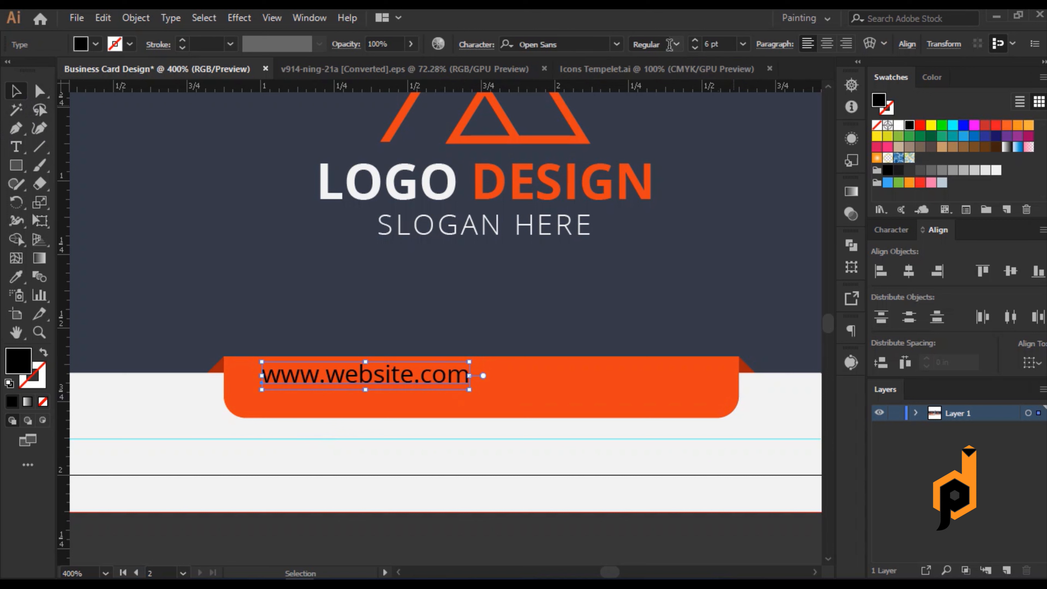
click(474, 45)
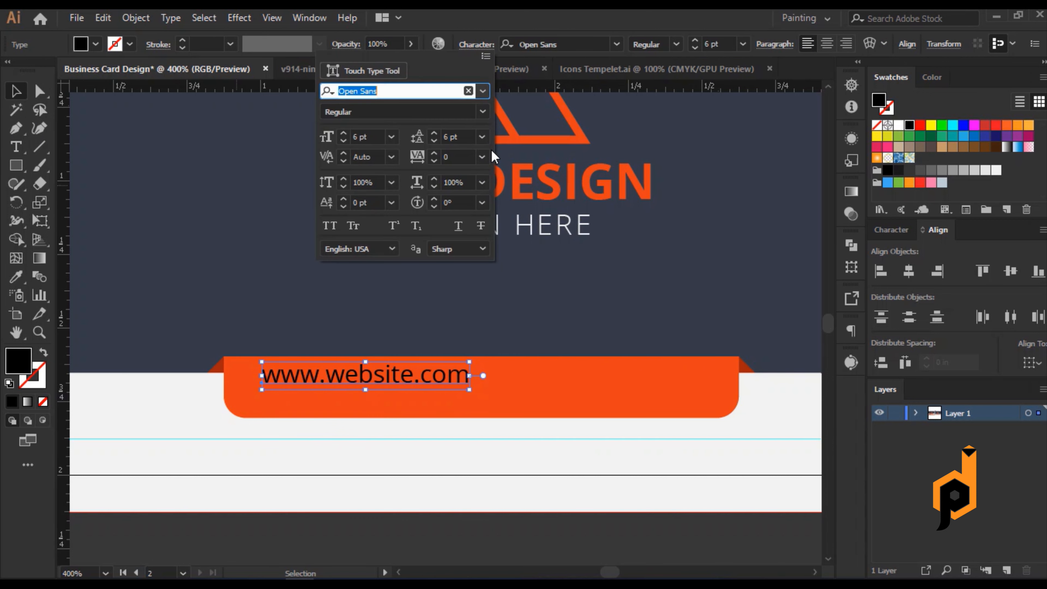
click(482, 157)
click(506, 402)
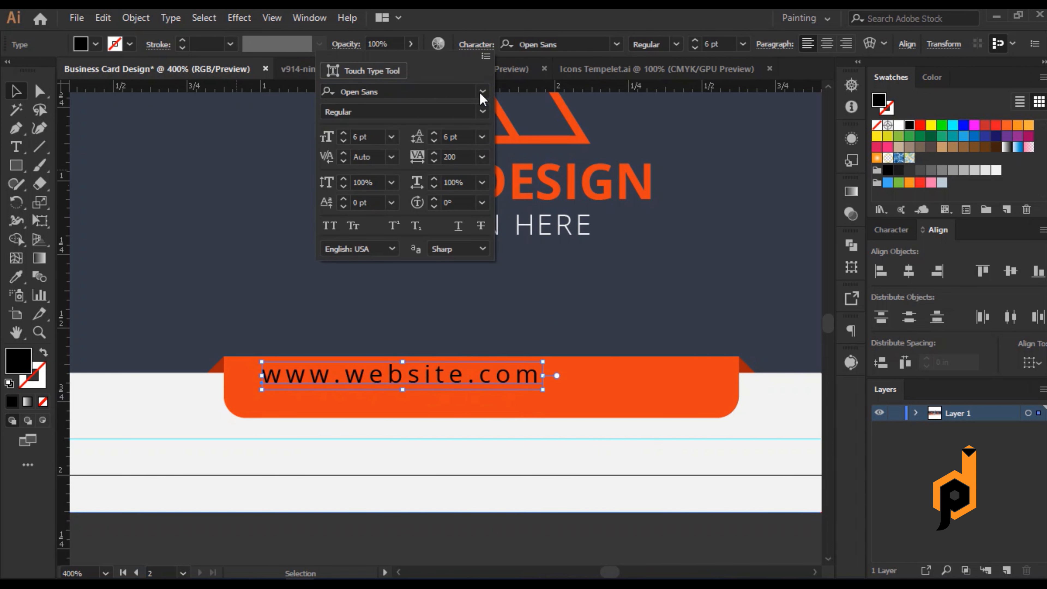
Center the website text horizontally and vertically on the orange bar, using the bar as the key object.
shift+click(594, 403)
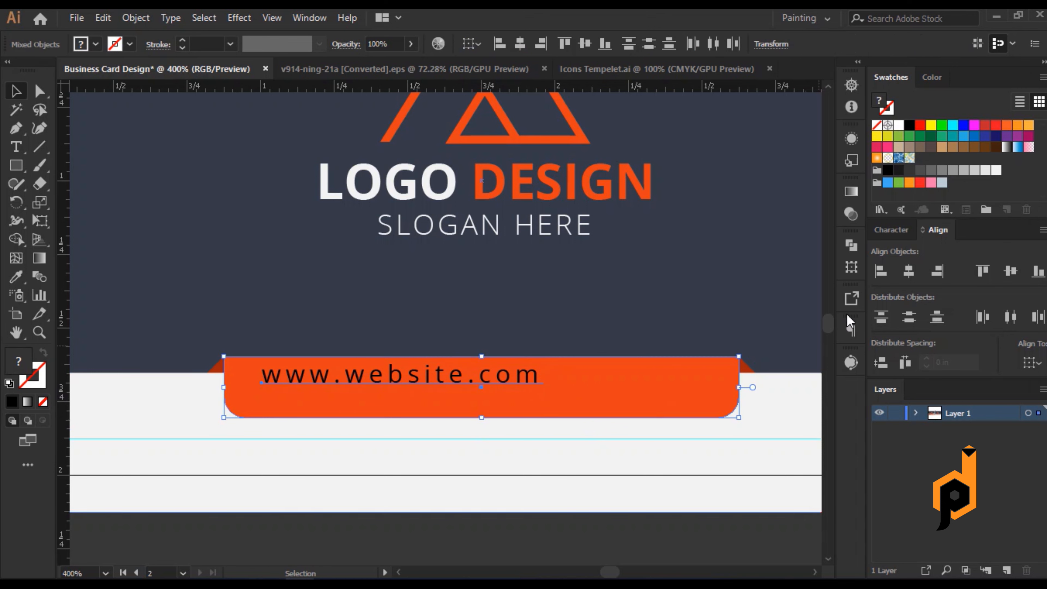
click(907, 272)
key(Delete)
key(ctrl+z)
click(548, 398)
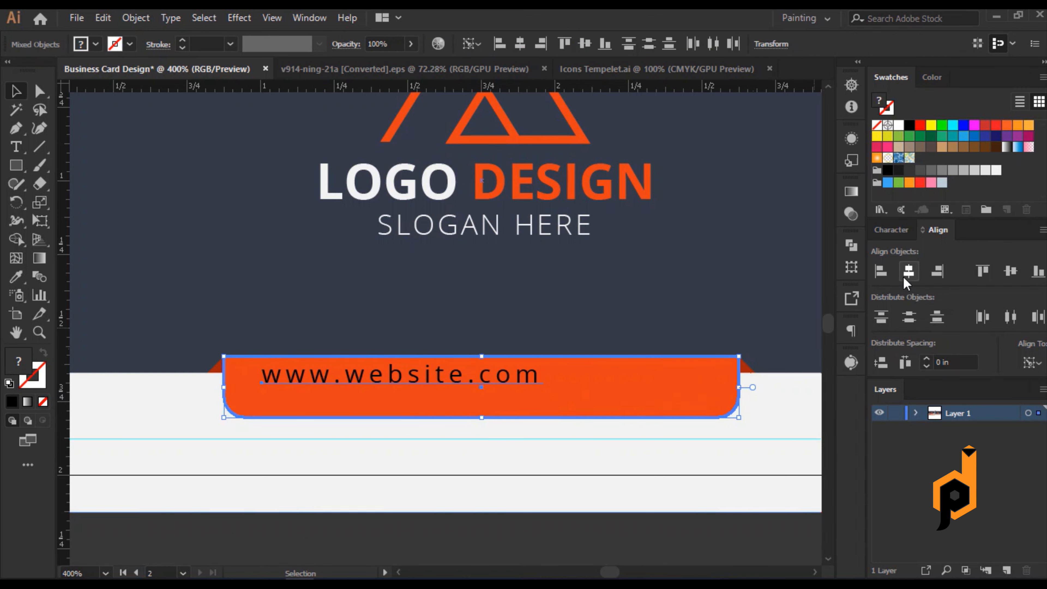
click(908, 271)
click(1010, 271)
click(566, 426)
Recolor the website text on the back side's orange bar with the off-white swatch.
click(570, 401)
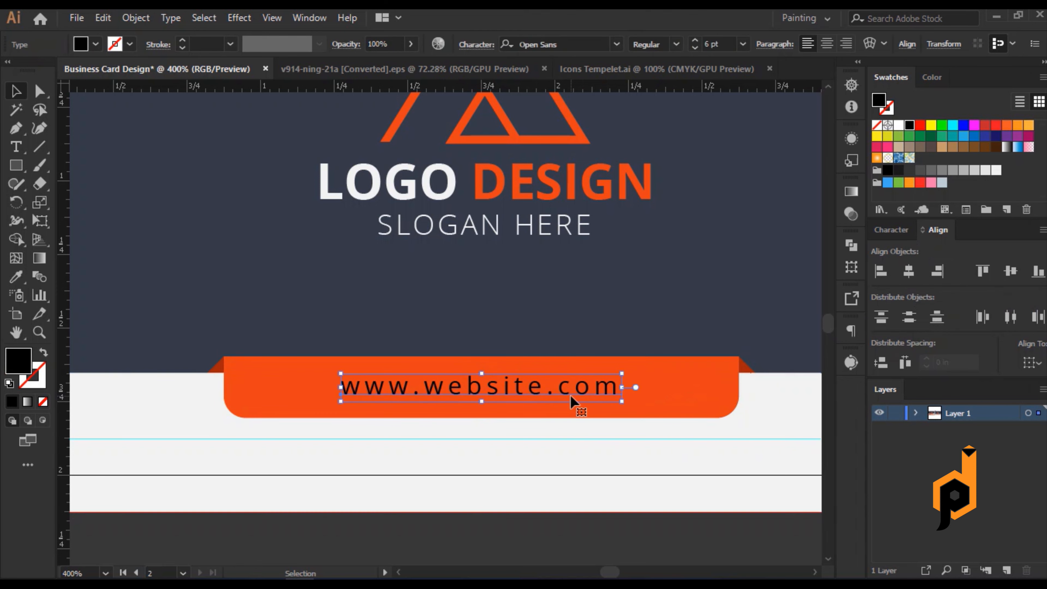
click(996, 171)
click(723, 465)
scroll(695, 466, down, 1)
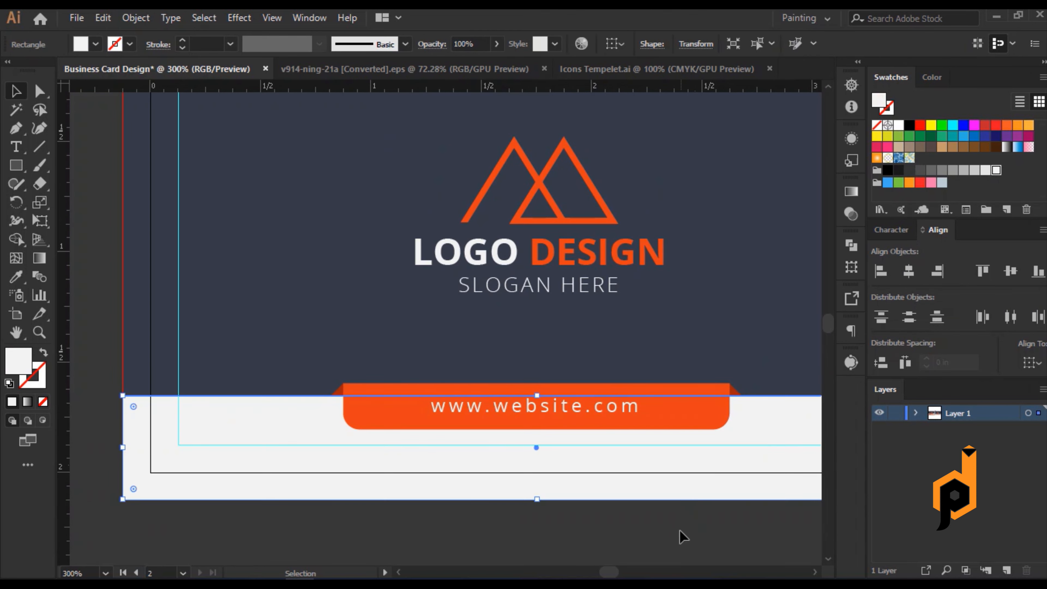
click(680, 531)
Recolor the name and job title on the front side's orange tab with the off-white swatch.
scroll(678, 514, down, 1)
drag(456, 509, 813, 452)
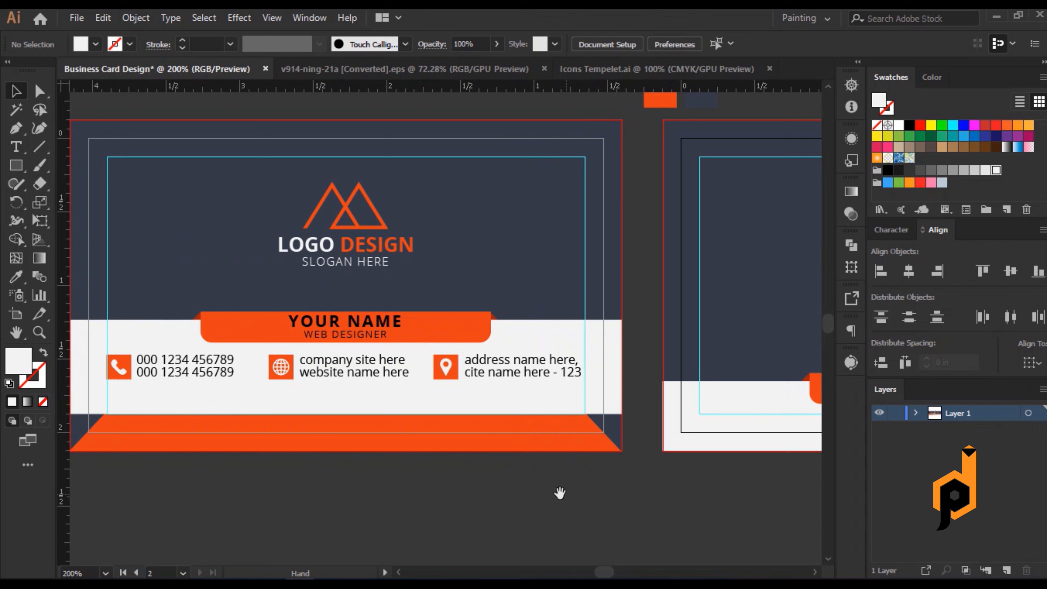
click(364, 330)
shift+click(361, 337)
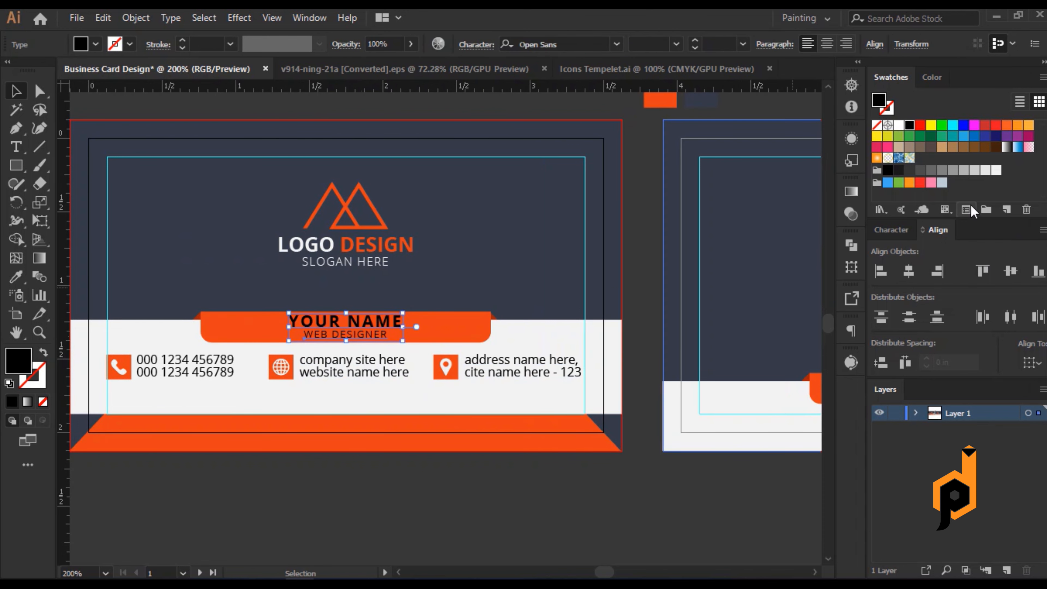
click(995, 169)
click(570, 532)
Delete the orange and navy color sample squares above the two cards.
scroll(570, 532, down, 1)
drag(612, 528, 477, 520)
scroll(517, 499, down, 1)
drag(497, 243, 500, 246)
key(Delete)
Enlarge the logo group on the front side proportionally to about 1 in wide.
click(319, 293)
scroll(315, 293, up, 2)
drag(304, 337, 304, 342)
click(395, 553)
click(312, 290)
click(426, 285)
click(306, 286)
click(308, 291)
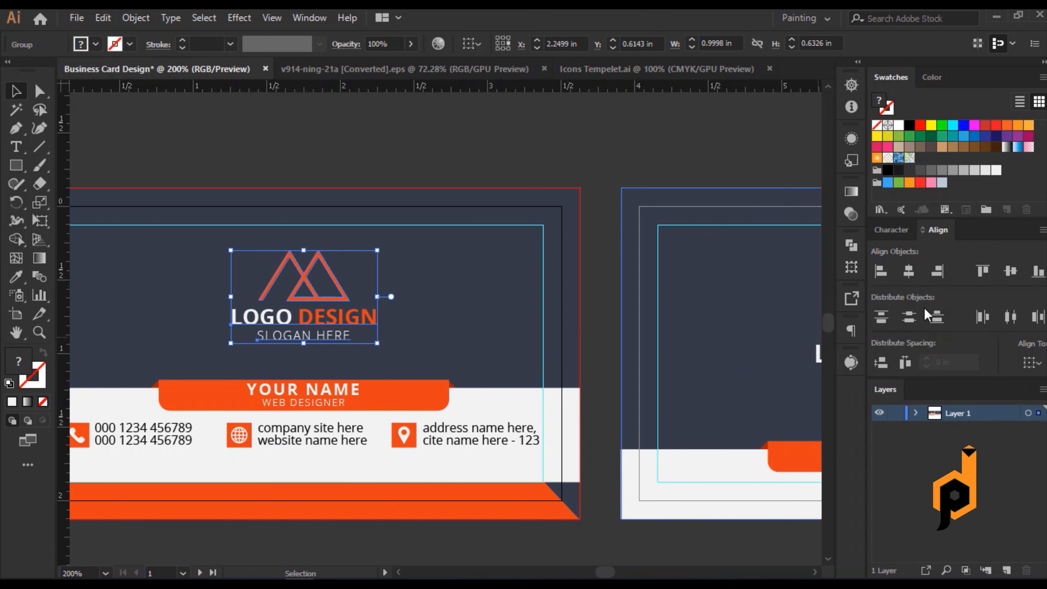
click(415, 143)
Enlarge the logo group on the back side proportionally to about 1.3 in wide.
scroll(500, 303, down, 1)
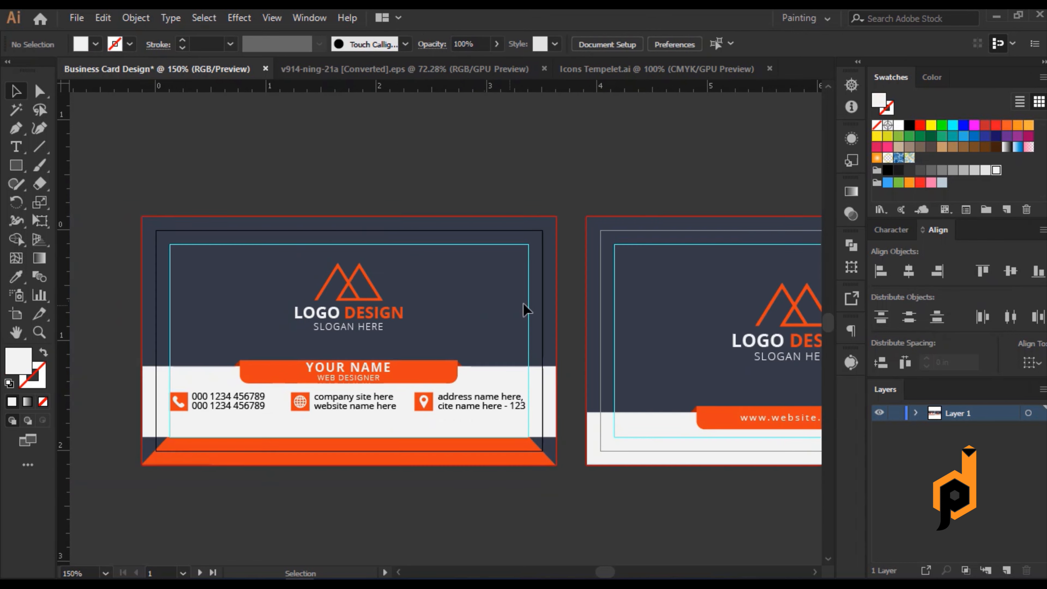
drag(675, 345, 380, 330)
click(497, 310)
drag(498, 267, 500, 257)
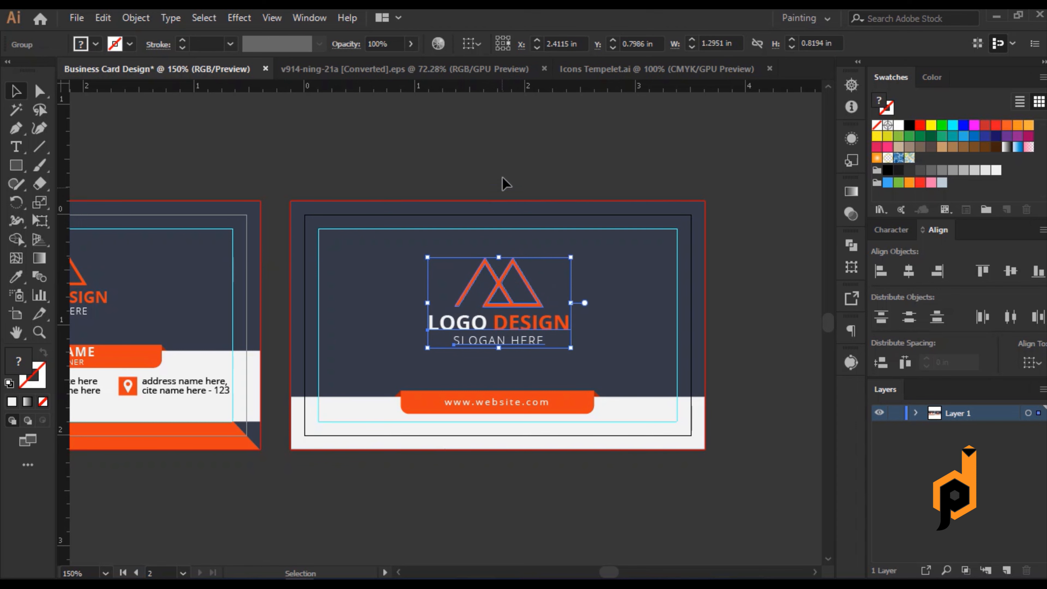
click(502, 179)
Nudge the website text slightly upward on the back side's orange bar.
scroll(521, 437, down, 1)
drag(467, 511, 531, 463)
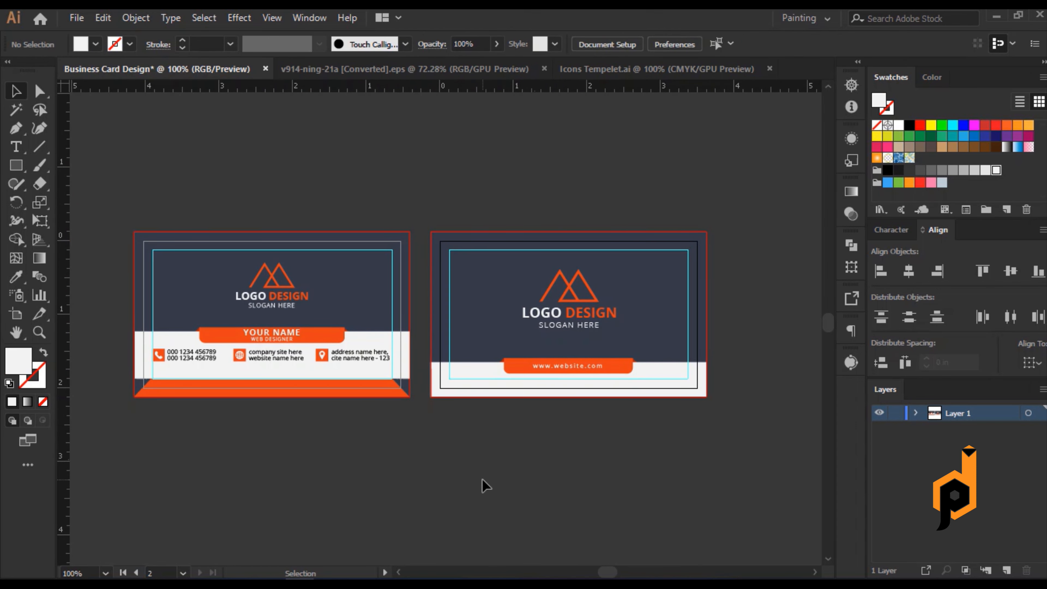
scroll(572, 408, up, 3)
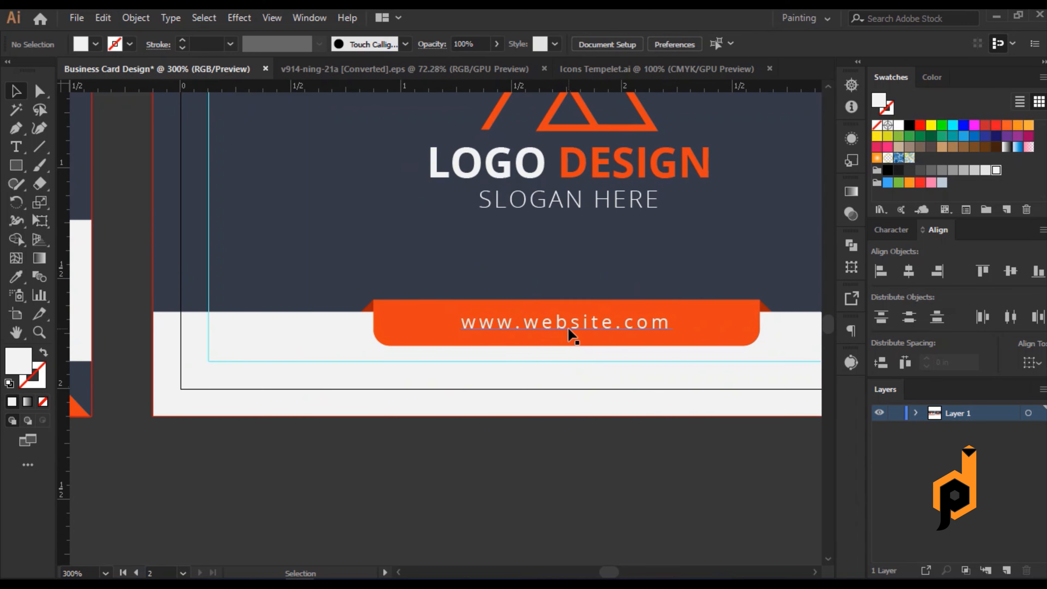
click(570, 328)
click(578, 481)
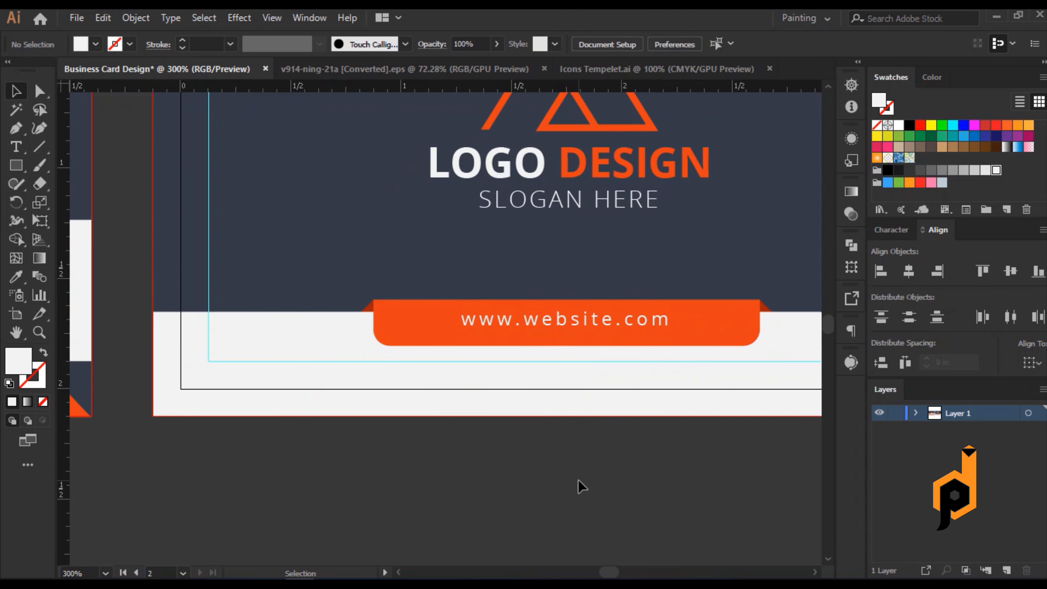
scroll(559, 472, down, 3)
scroll(425, 484, up, 1)
drag(425, 488, 443, 468)
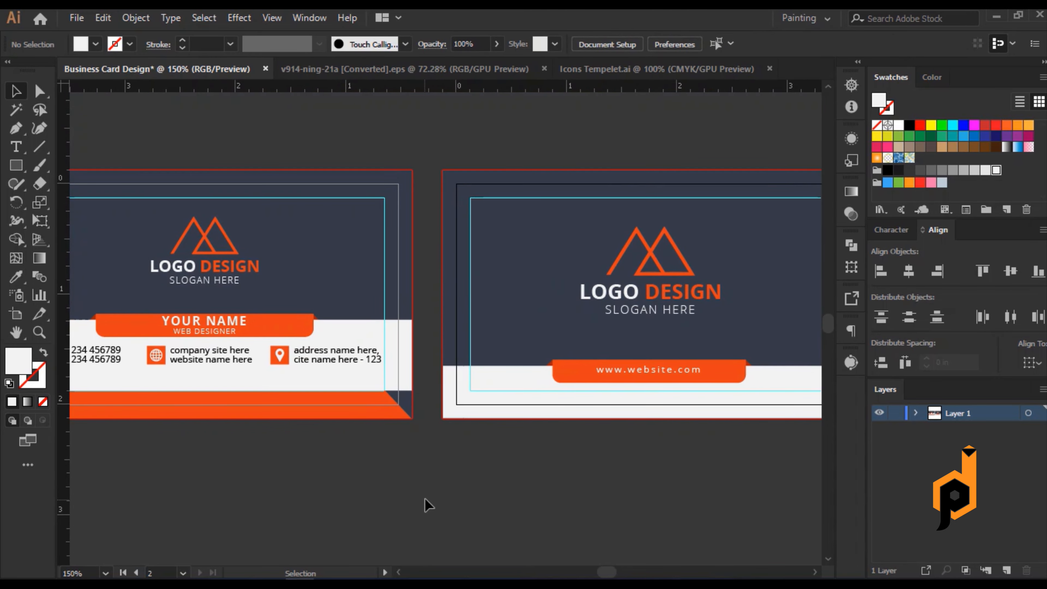
scroll(427, 488, down, 1)
drag(455, 514, 452, 484)
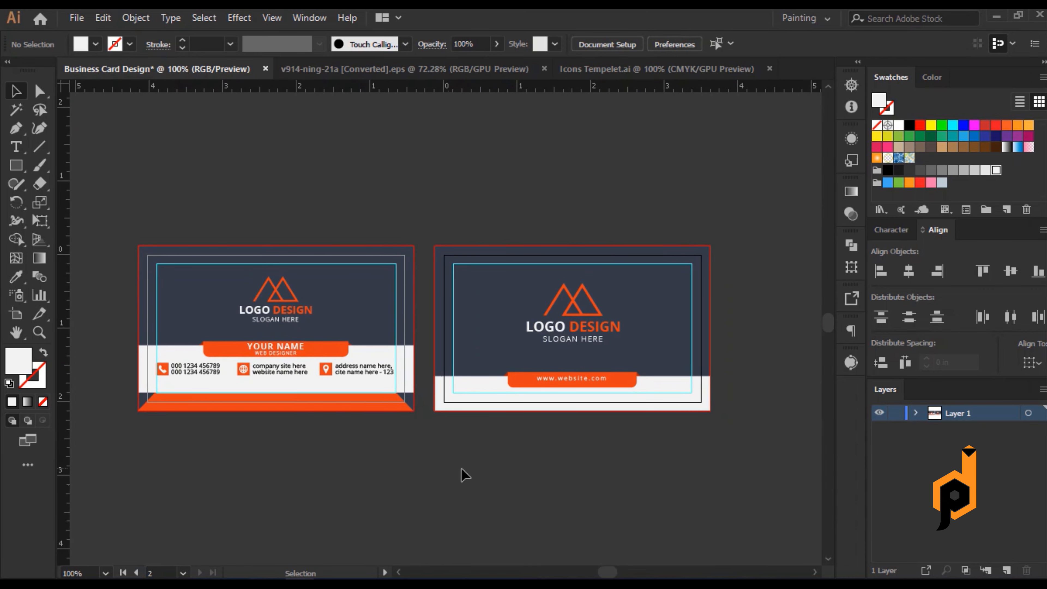